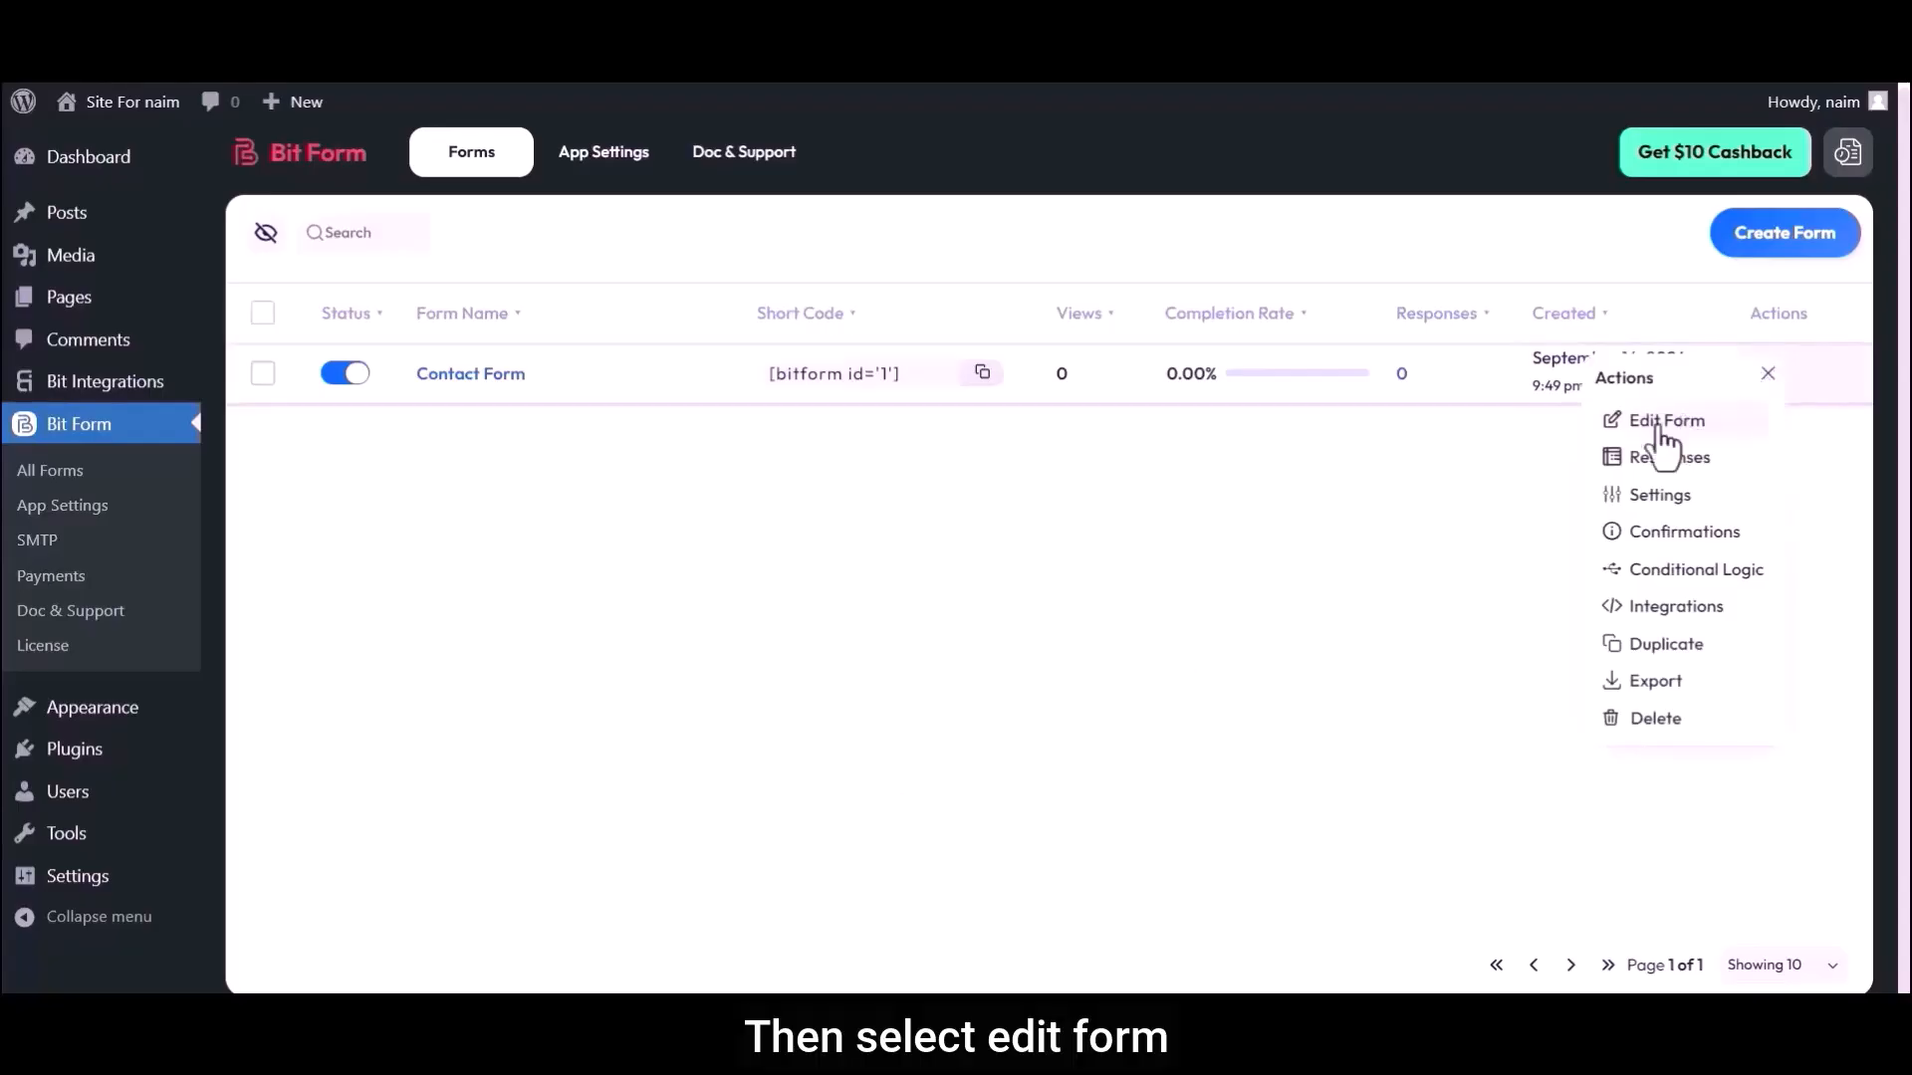
Open the Contact Form for editing and add a Repeater field between the Email field and the Submit button
left_click(1513, 468)
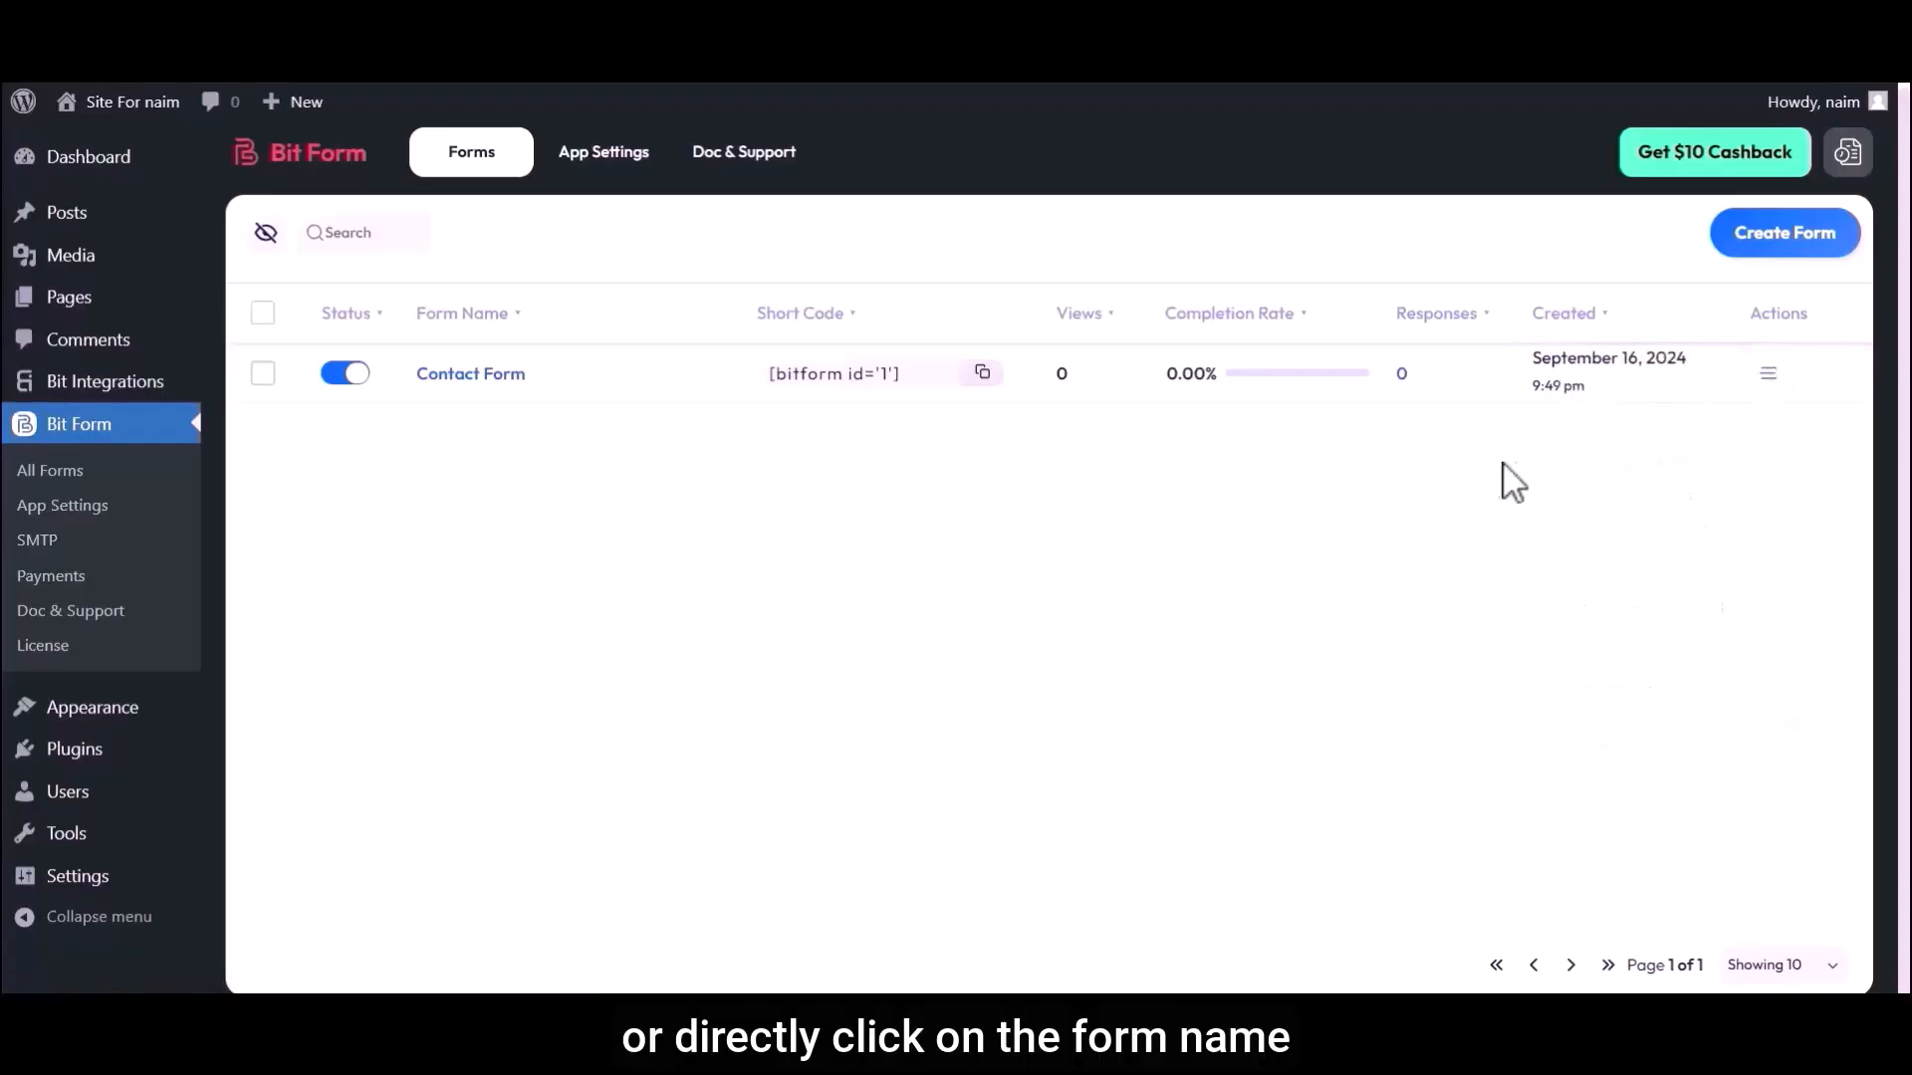
left_click(460, 372)
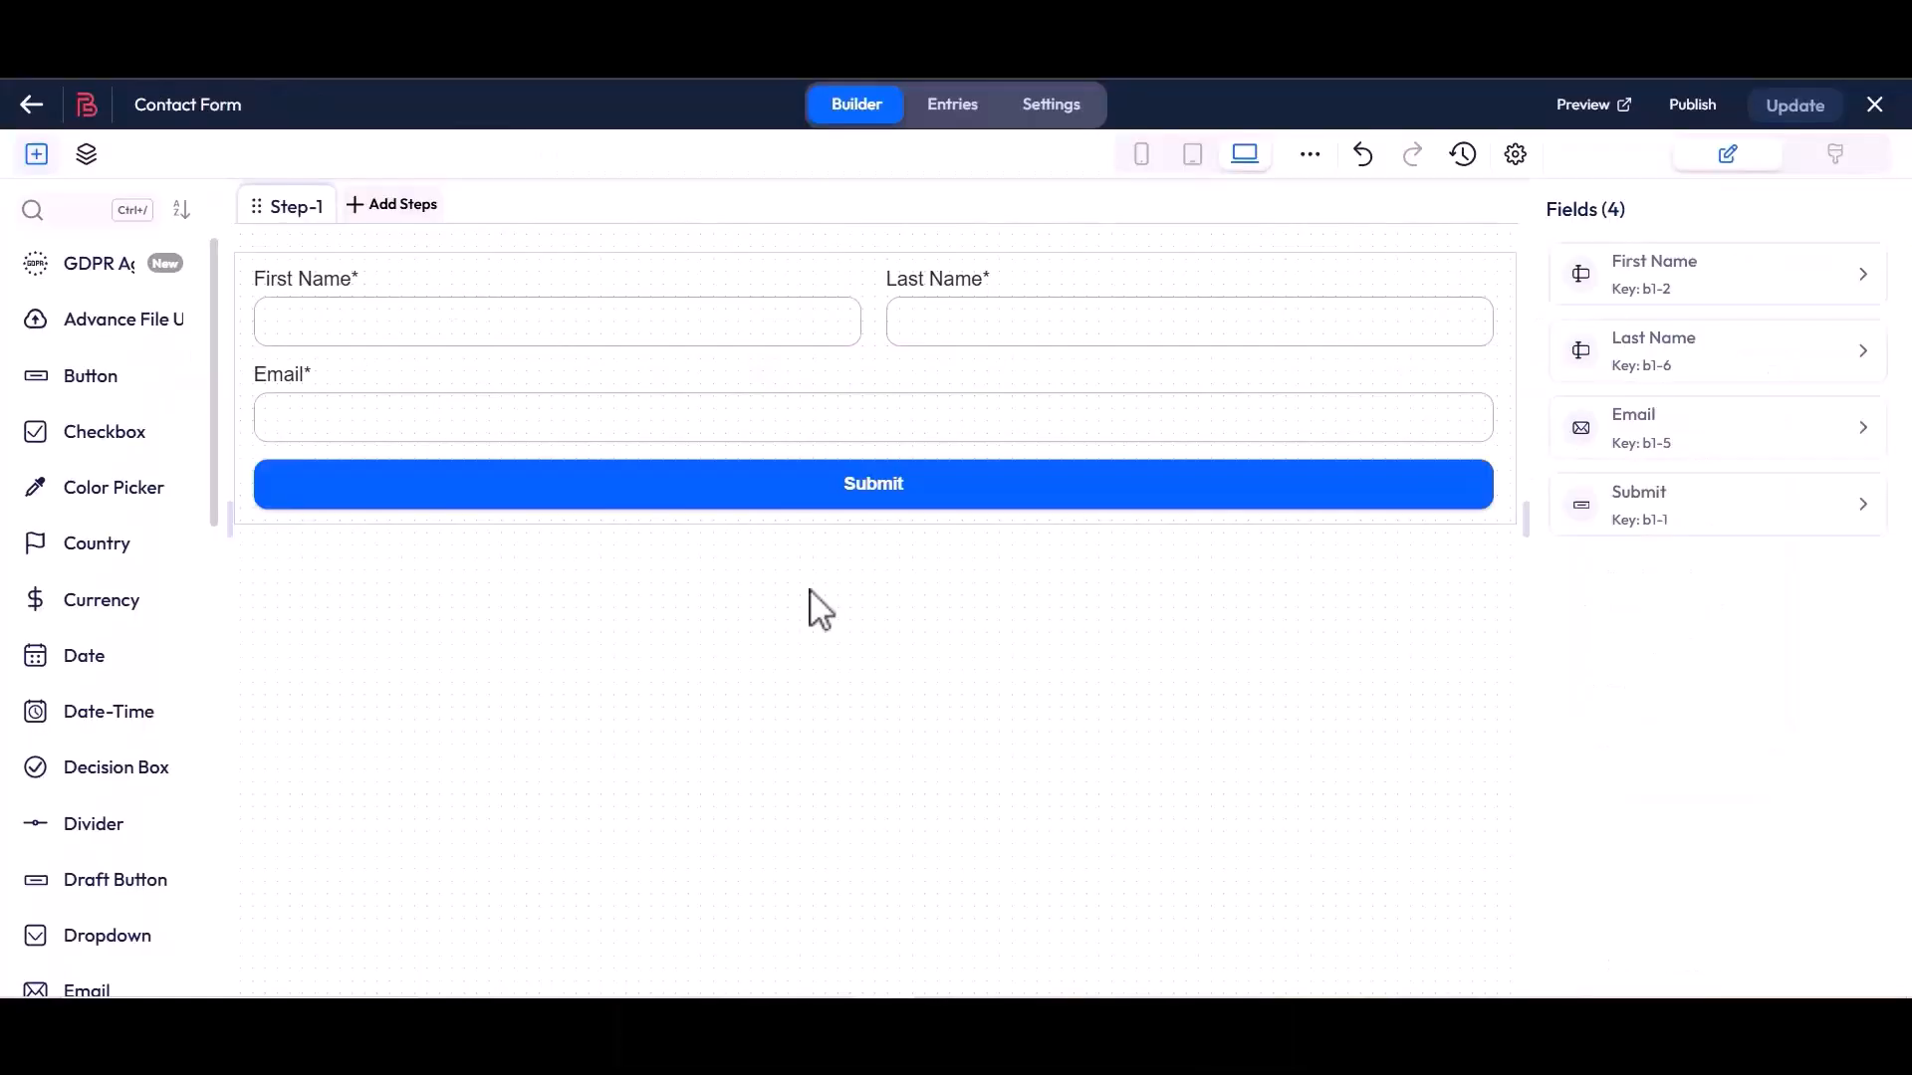
left_click(63, 211)
type("Repeater")
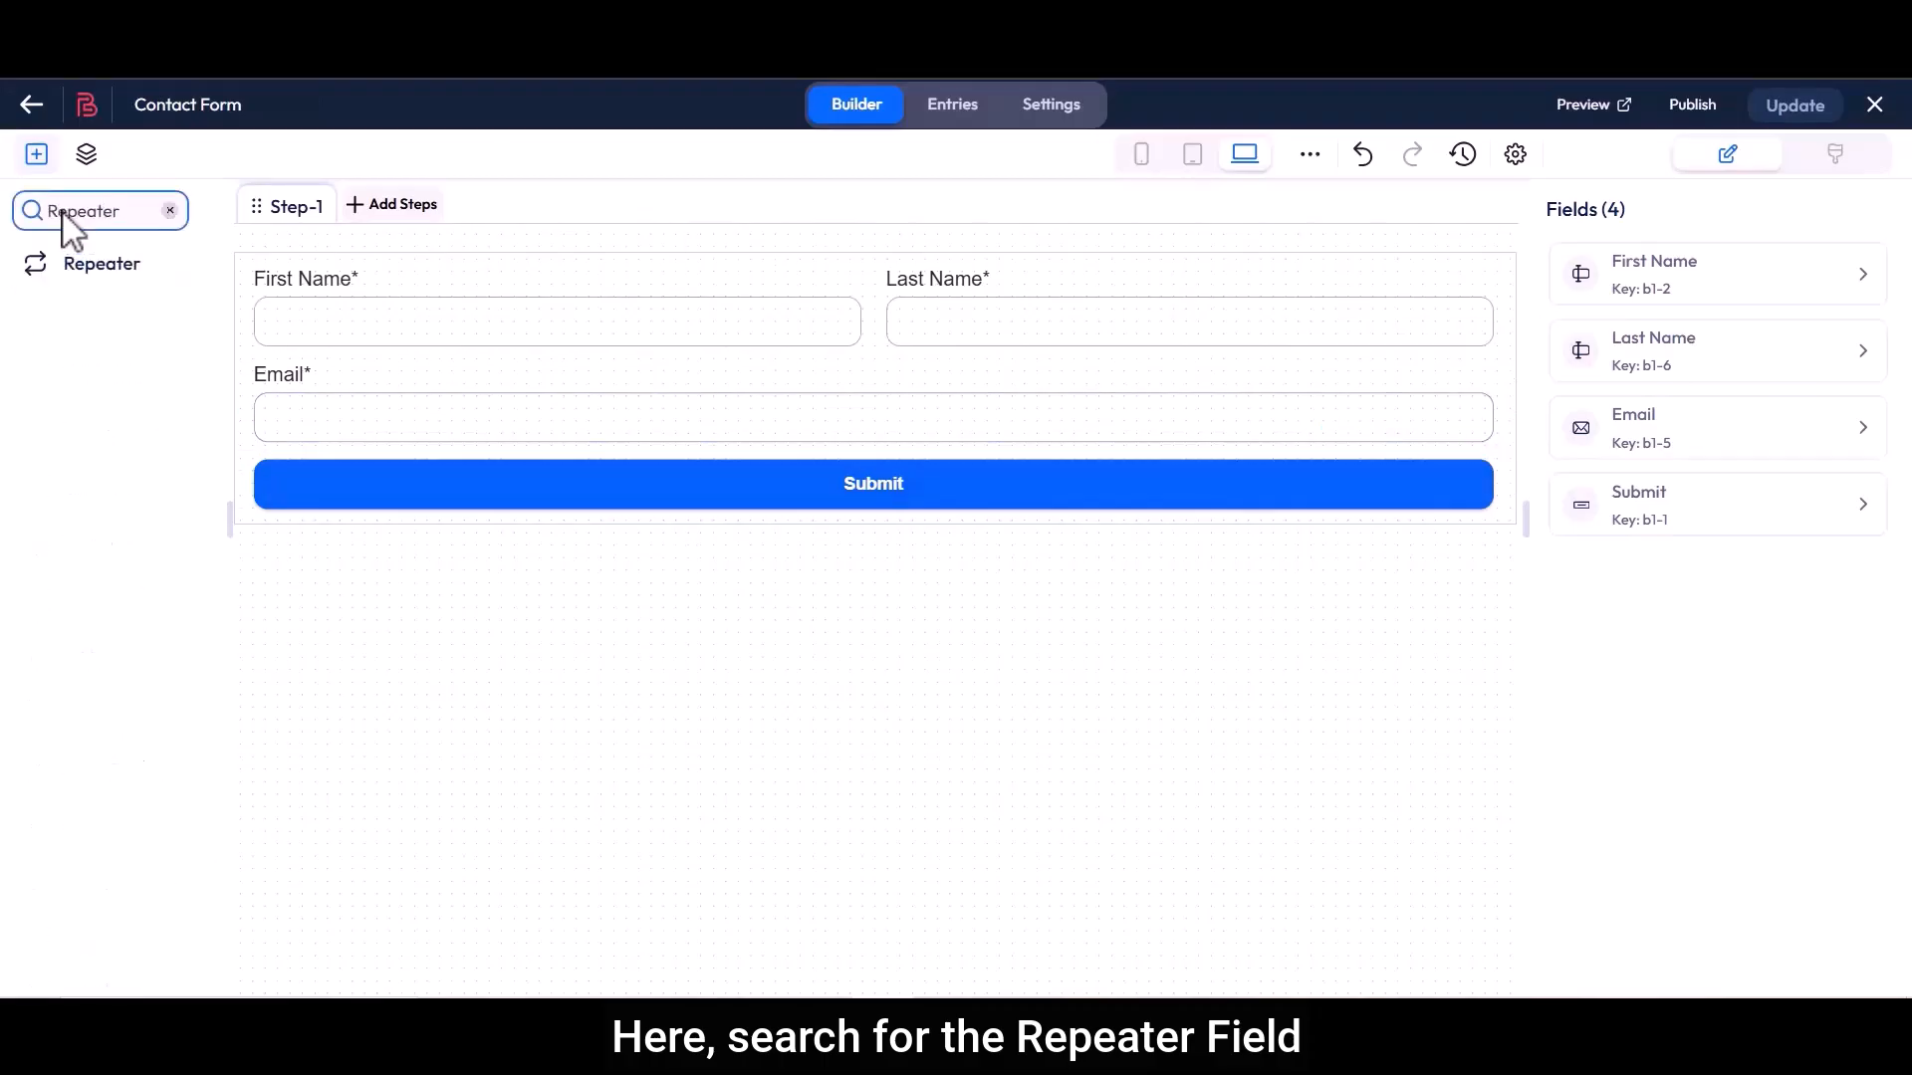
left_click(90, 263)
left_click_drag(90, 264, 320, 482)
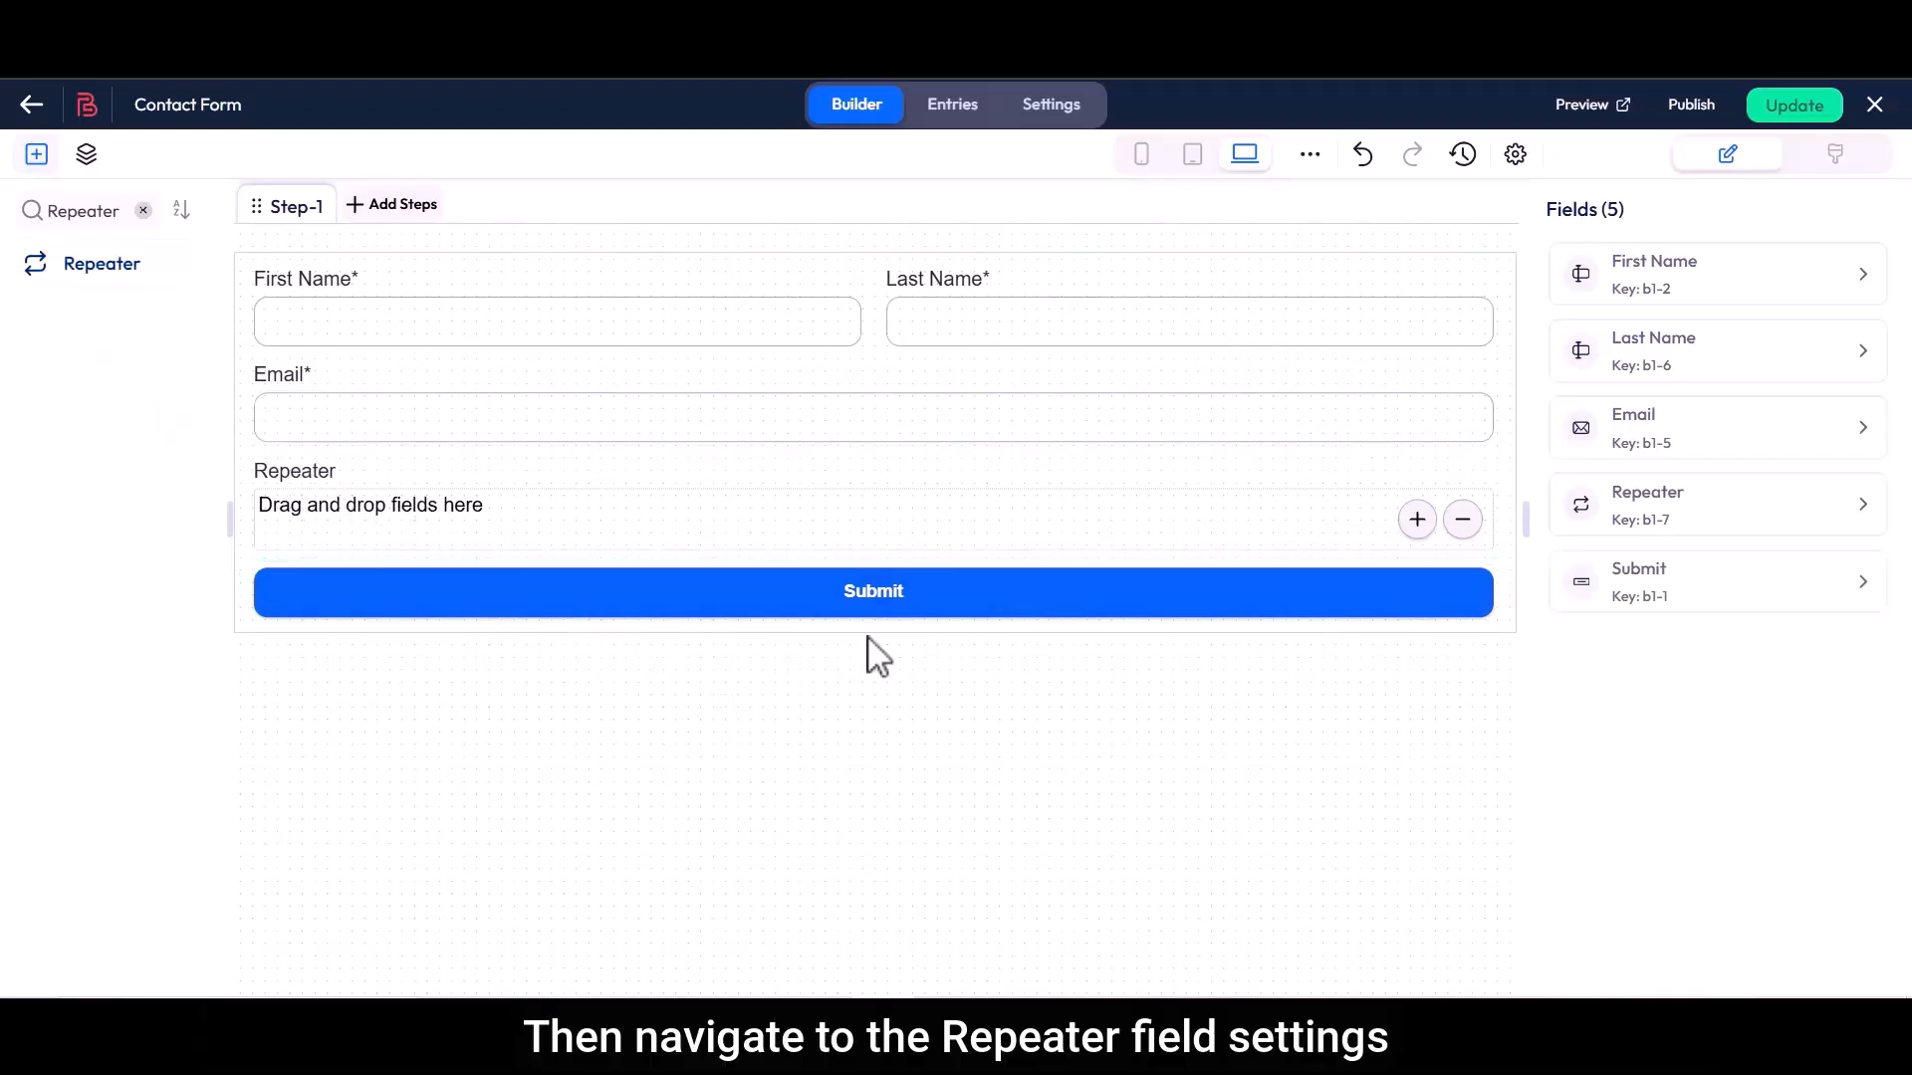
Set the Repeater field's label to "Students List"
left_click(1399, 435)
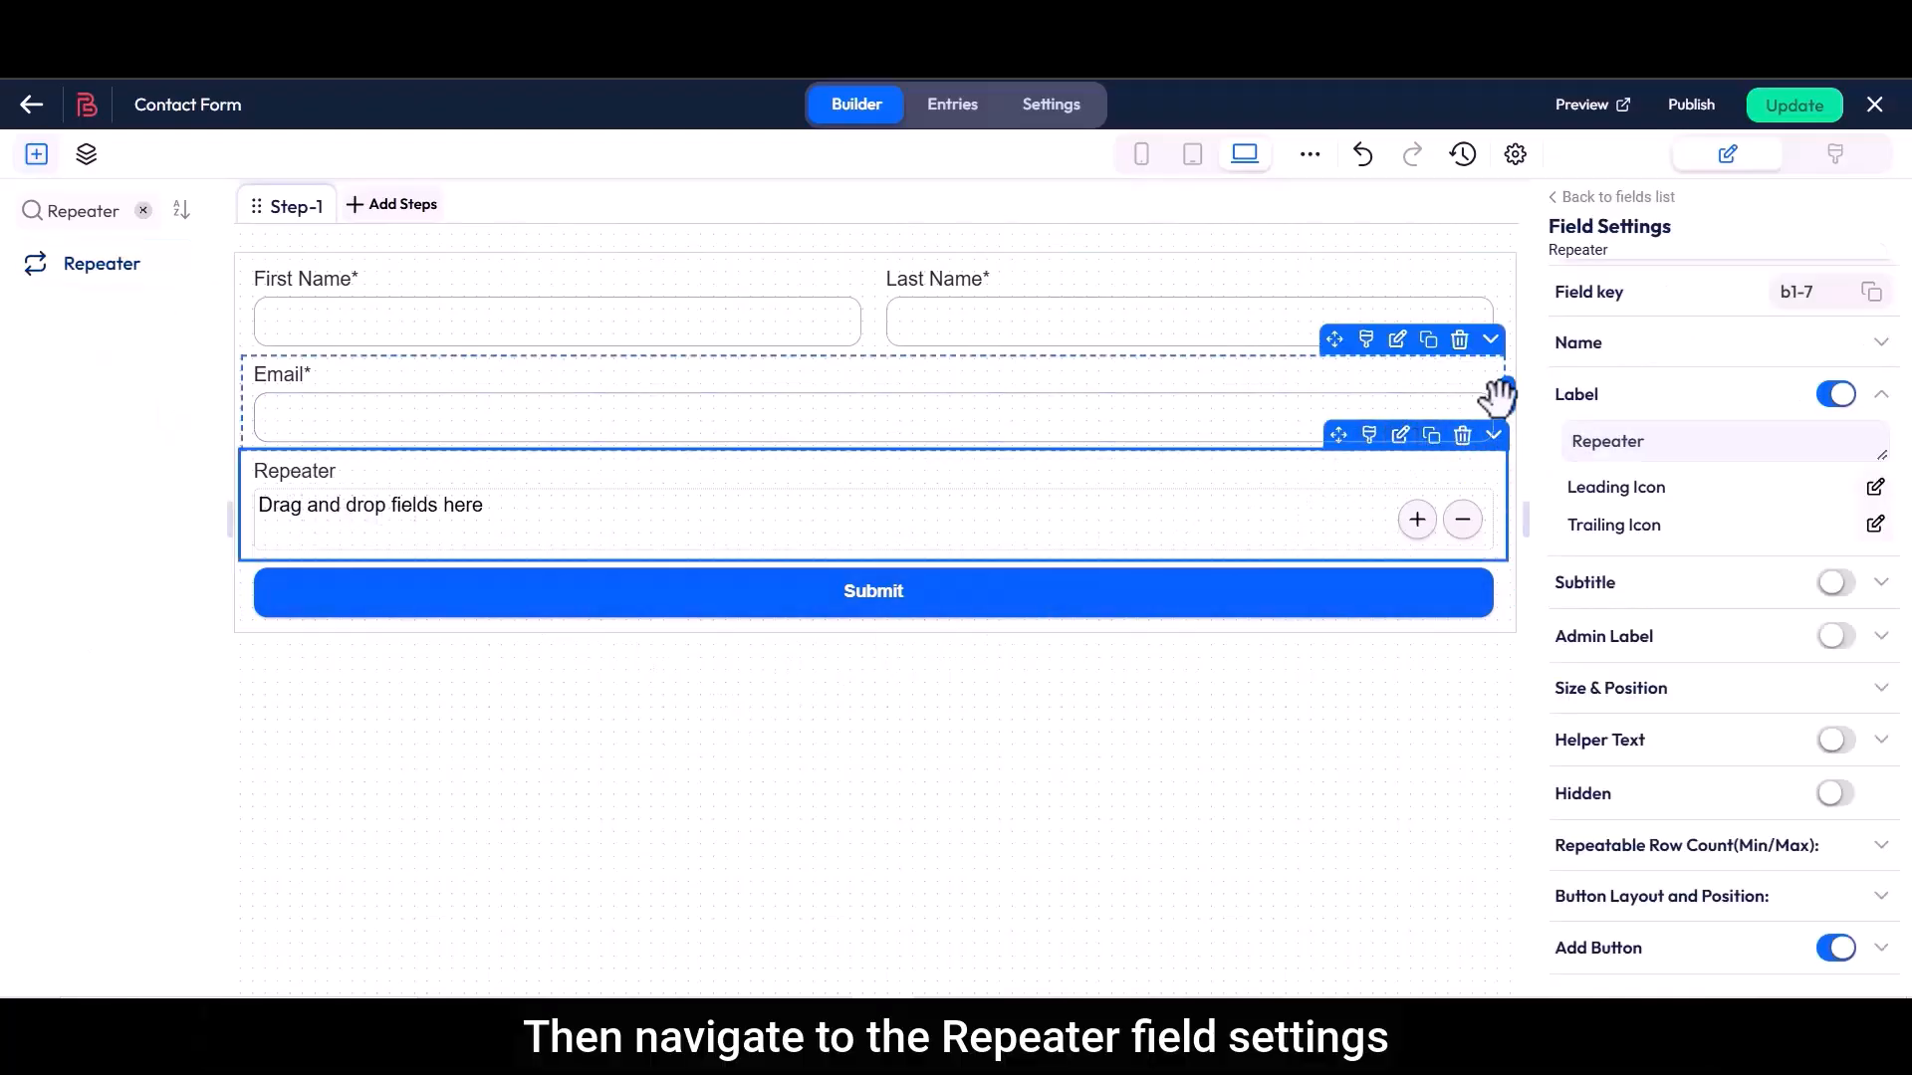
double_click(1593, 396)
left_click_drag(1575, 440, 1656, 457)
type("Students List")
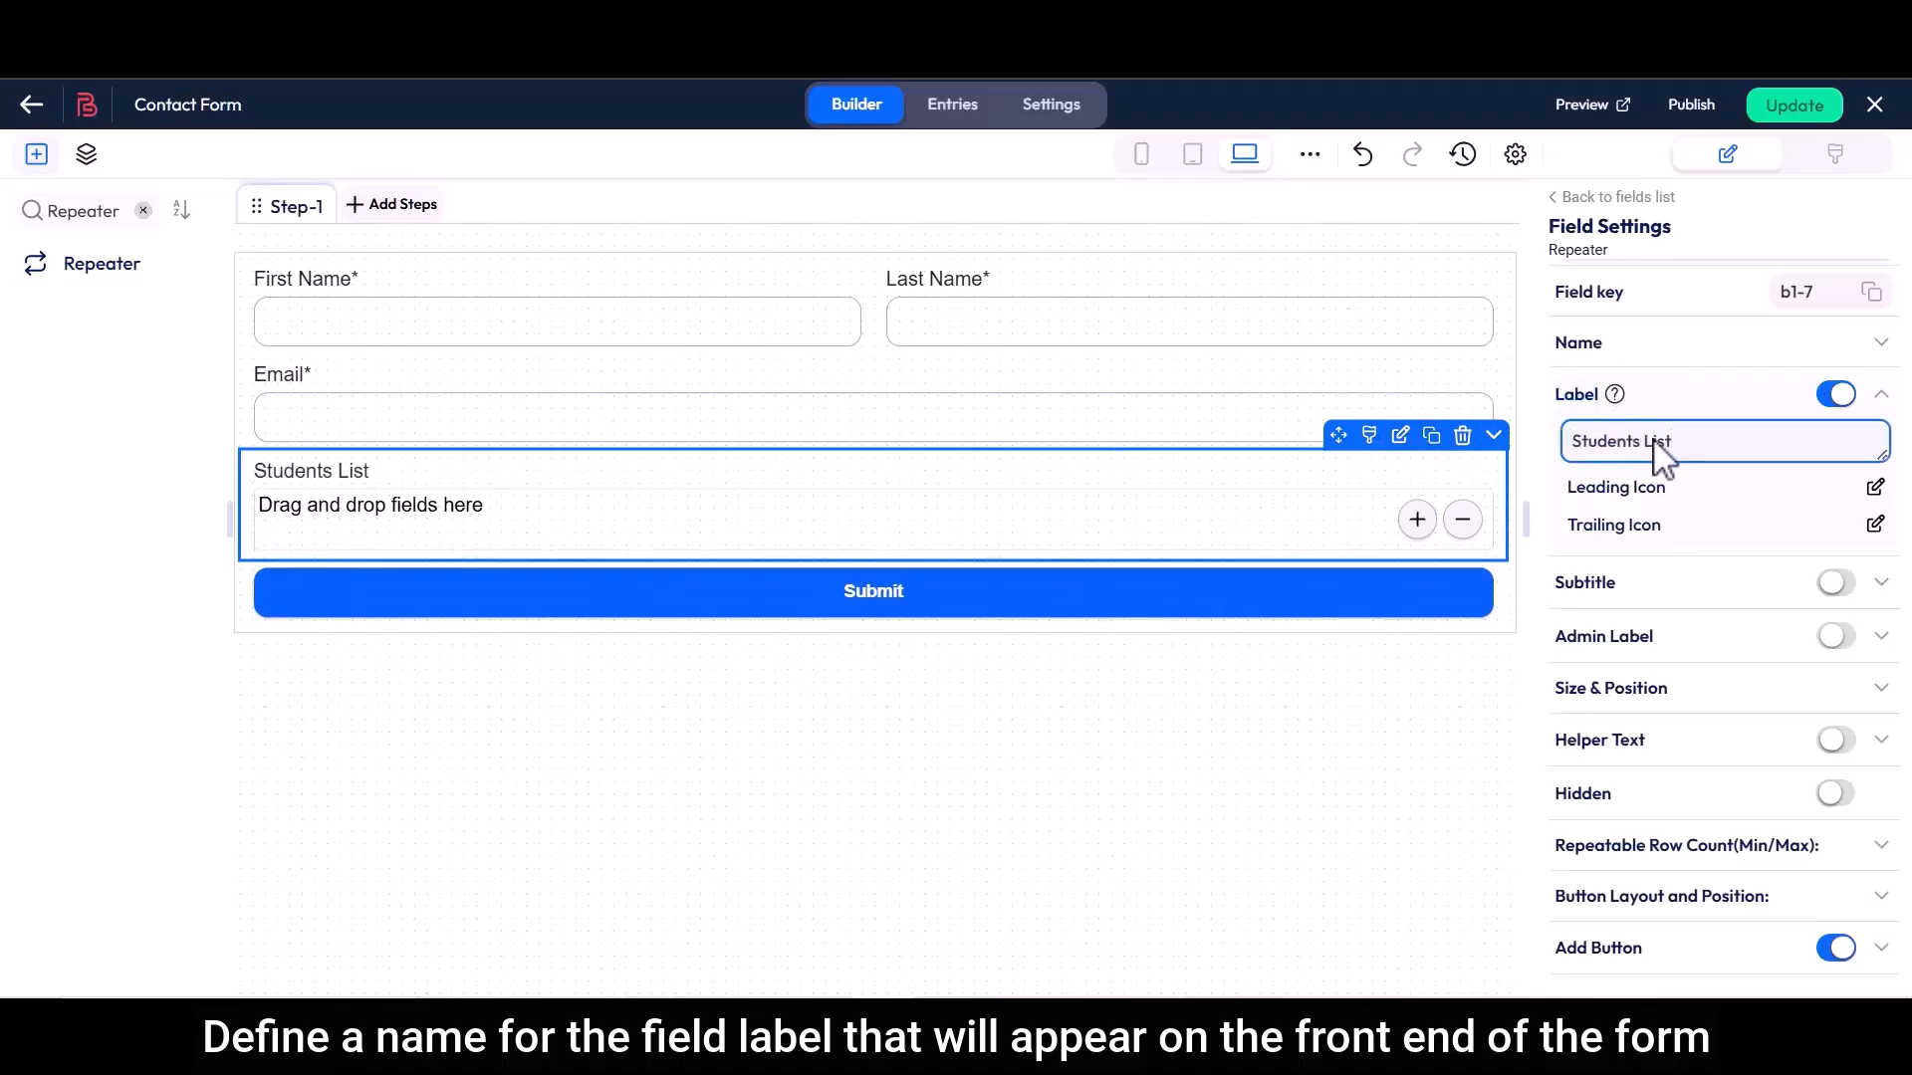
left_click(846, 739)
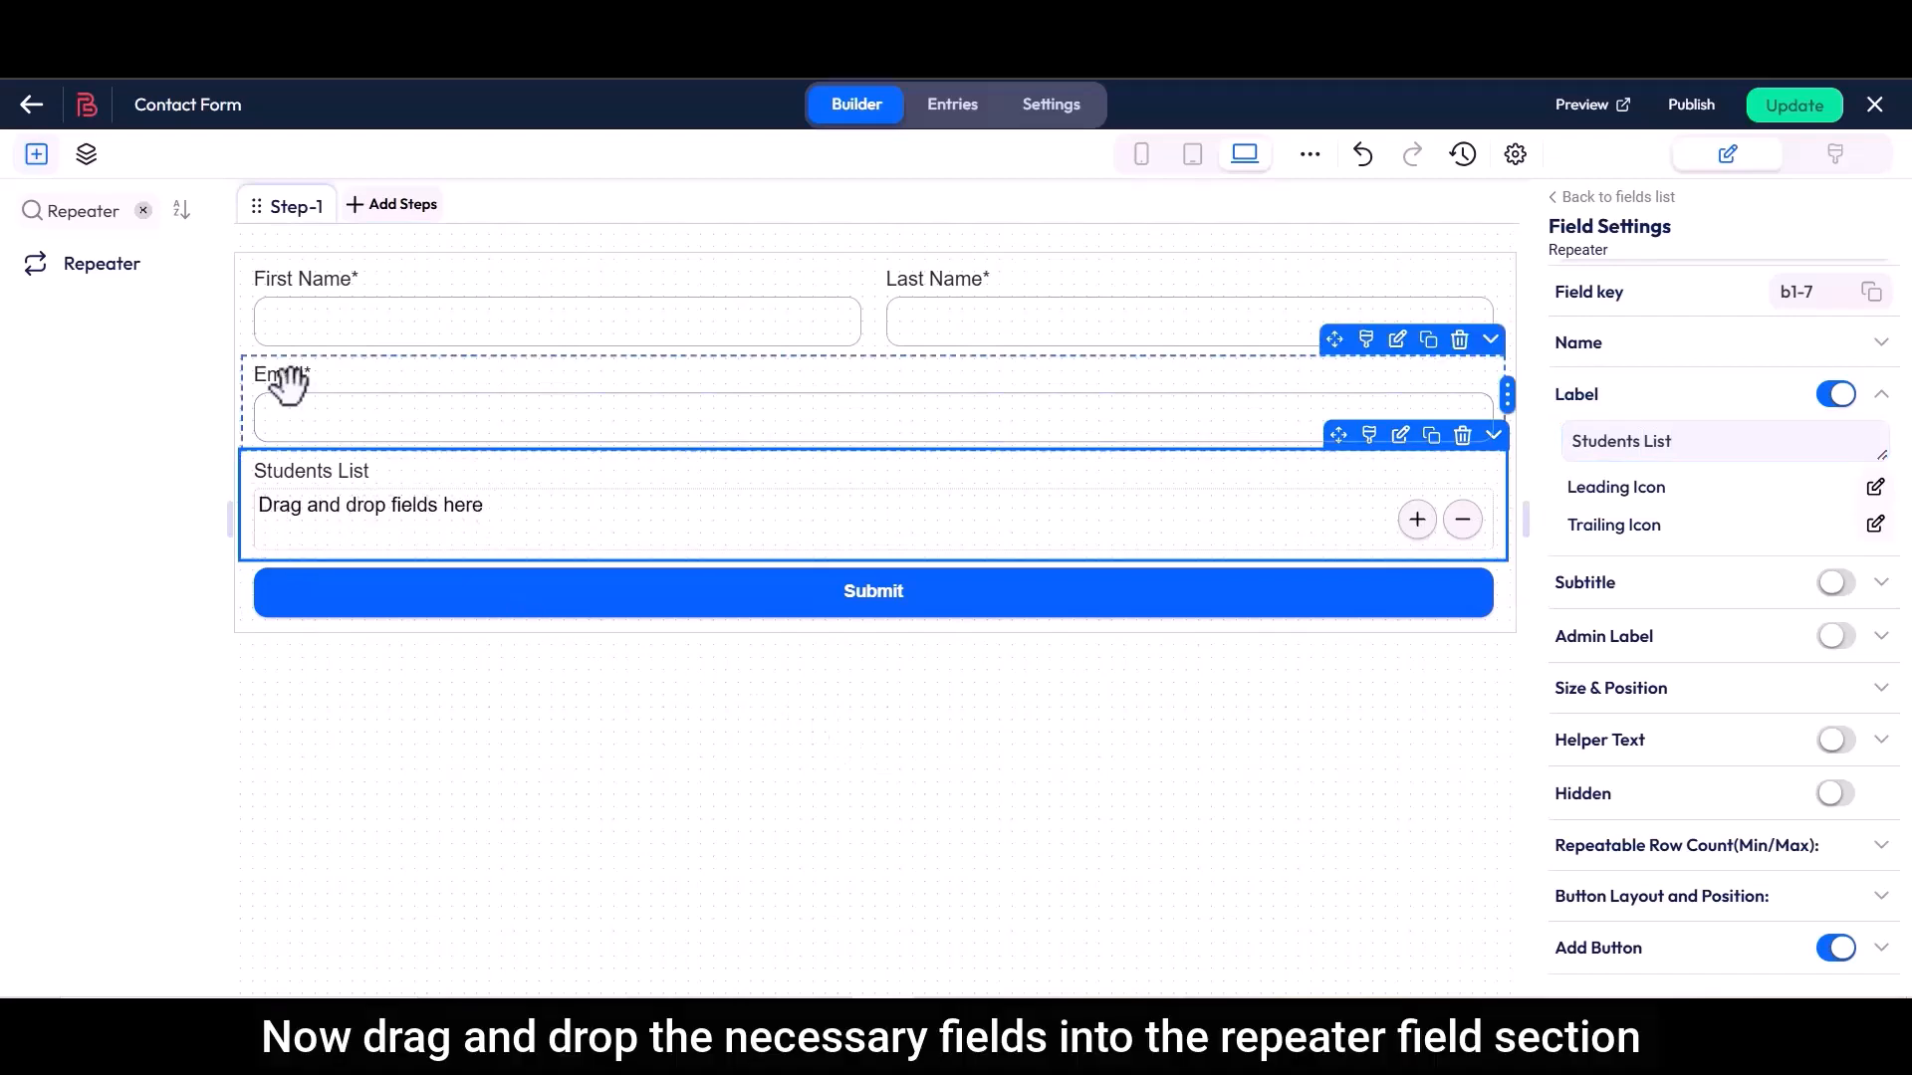
Add a Text field inside the Students List repeater and narrow it to about a third of the row
left_click(143, 210)
type("Text")
left_click_drag(76, 316, 329, 523)
left_click_drag(1382, 538, 638, 545)
Duplicate the Text field twice and arrange all three copies side by side in the repeater row
left_click(558, 476)
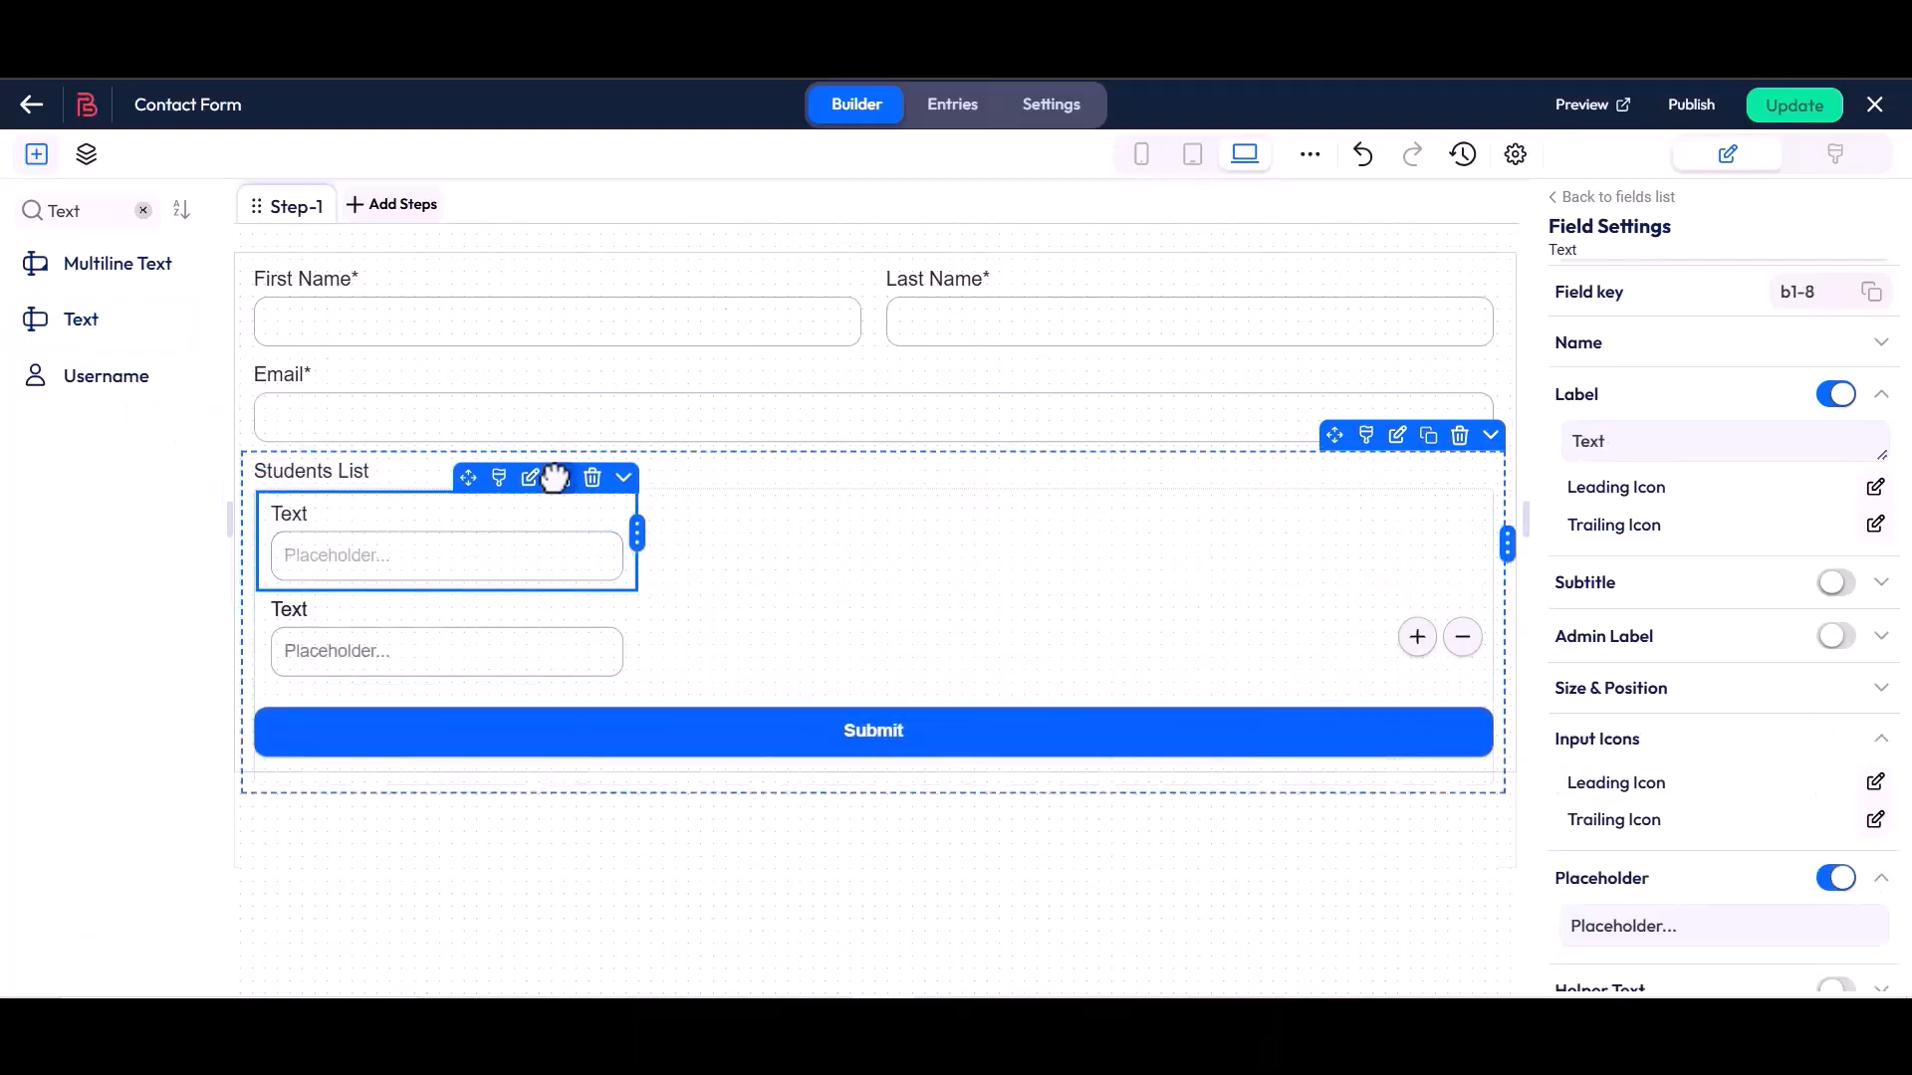
left_click(561, 478)
left_click_drag(465, 573, 756, 538)
left_click_drag(481, 581, 1229, 465)
Label the first text field in the repeater "Student Name" and set its placeholder to "Write your name here"
left_click(503, 529)
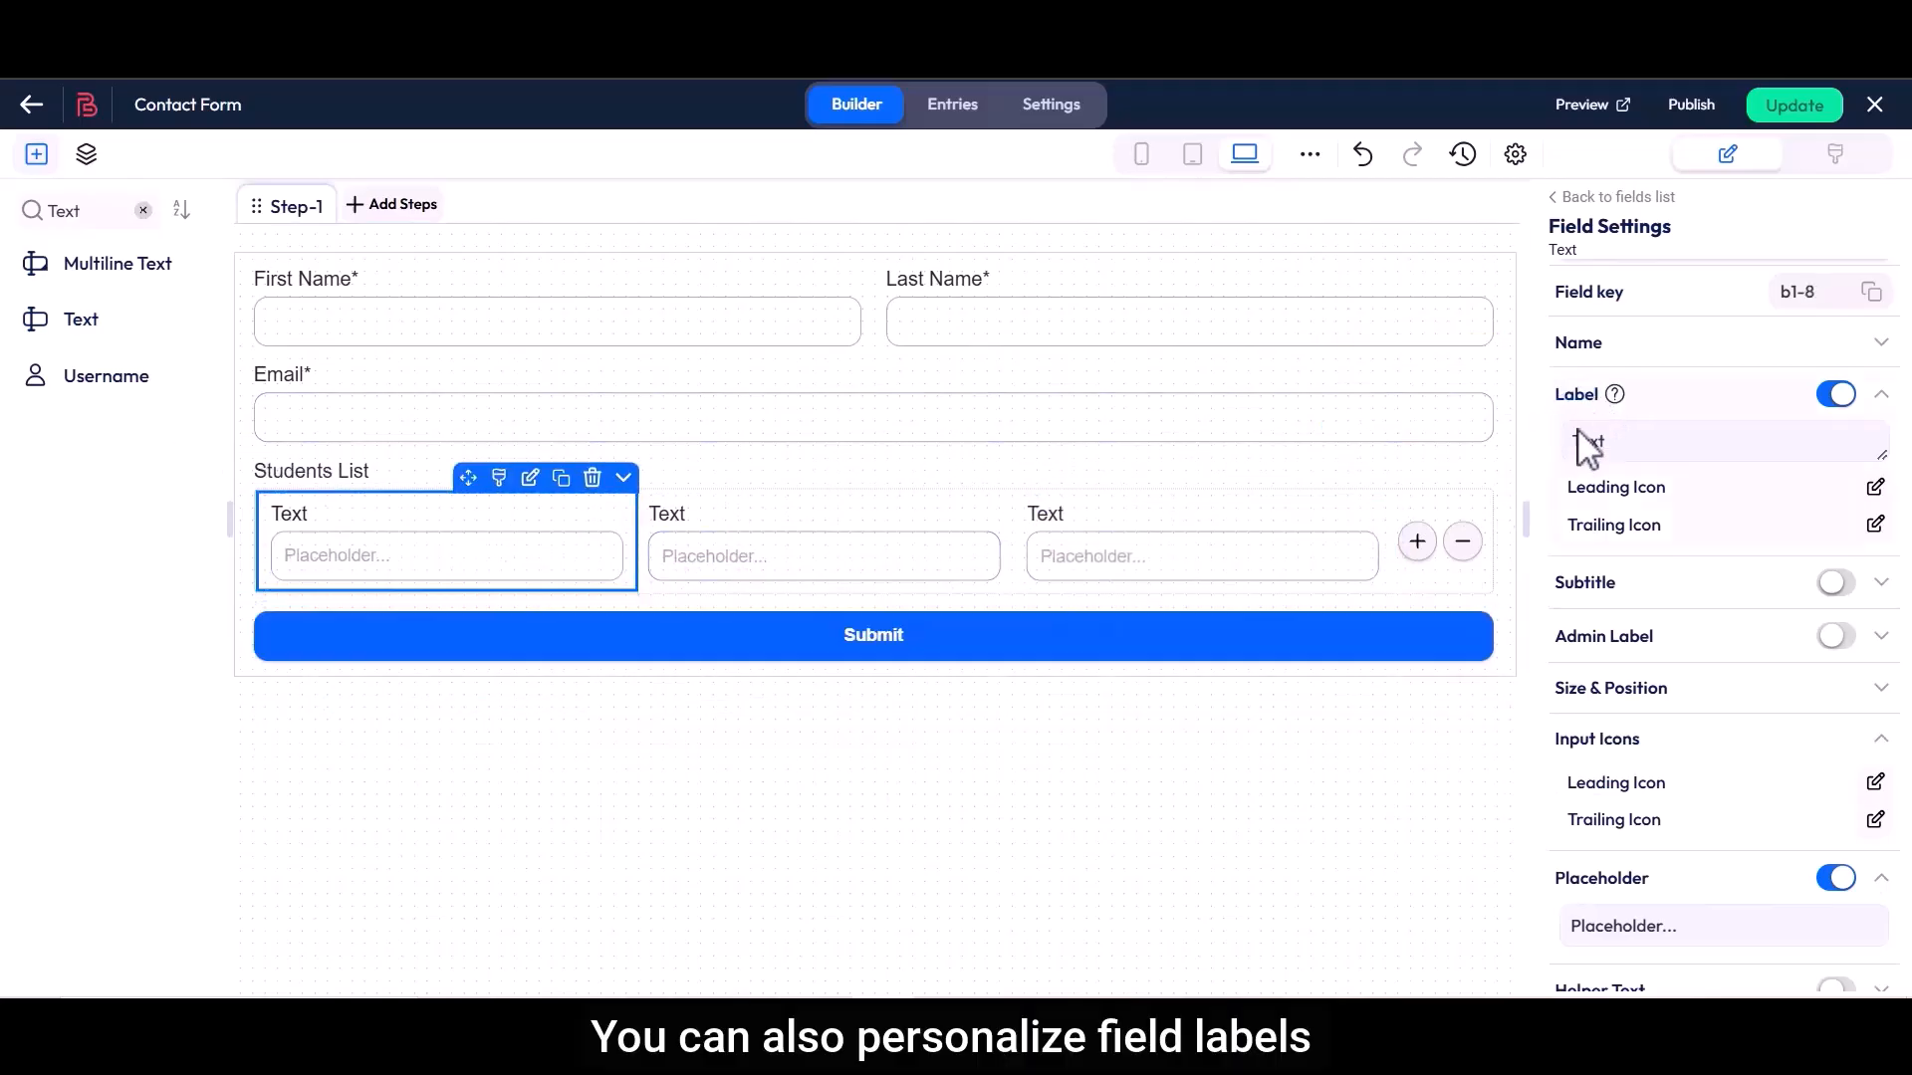
left_click_drag(1577, 441, 1630, 447)
scroll(1633, 444, "down", 3)
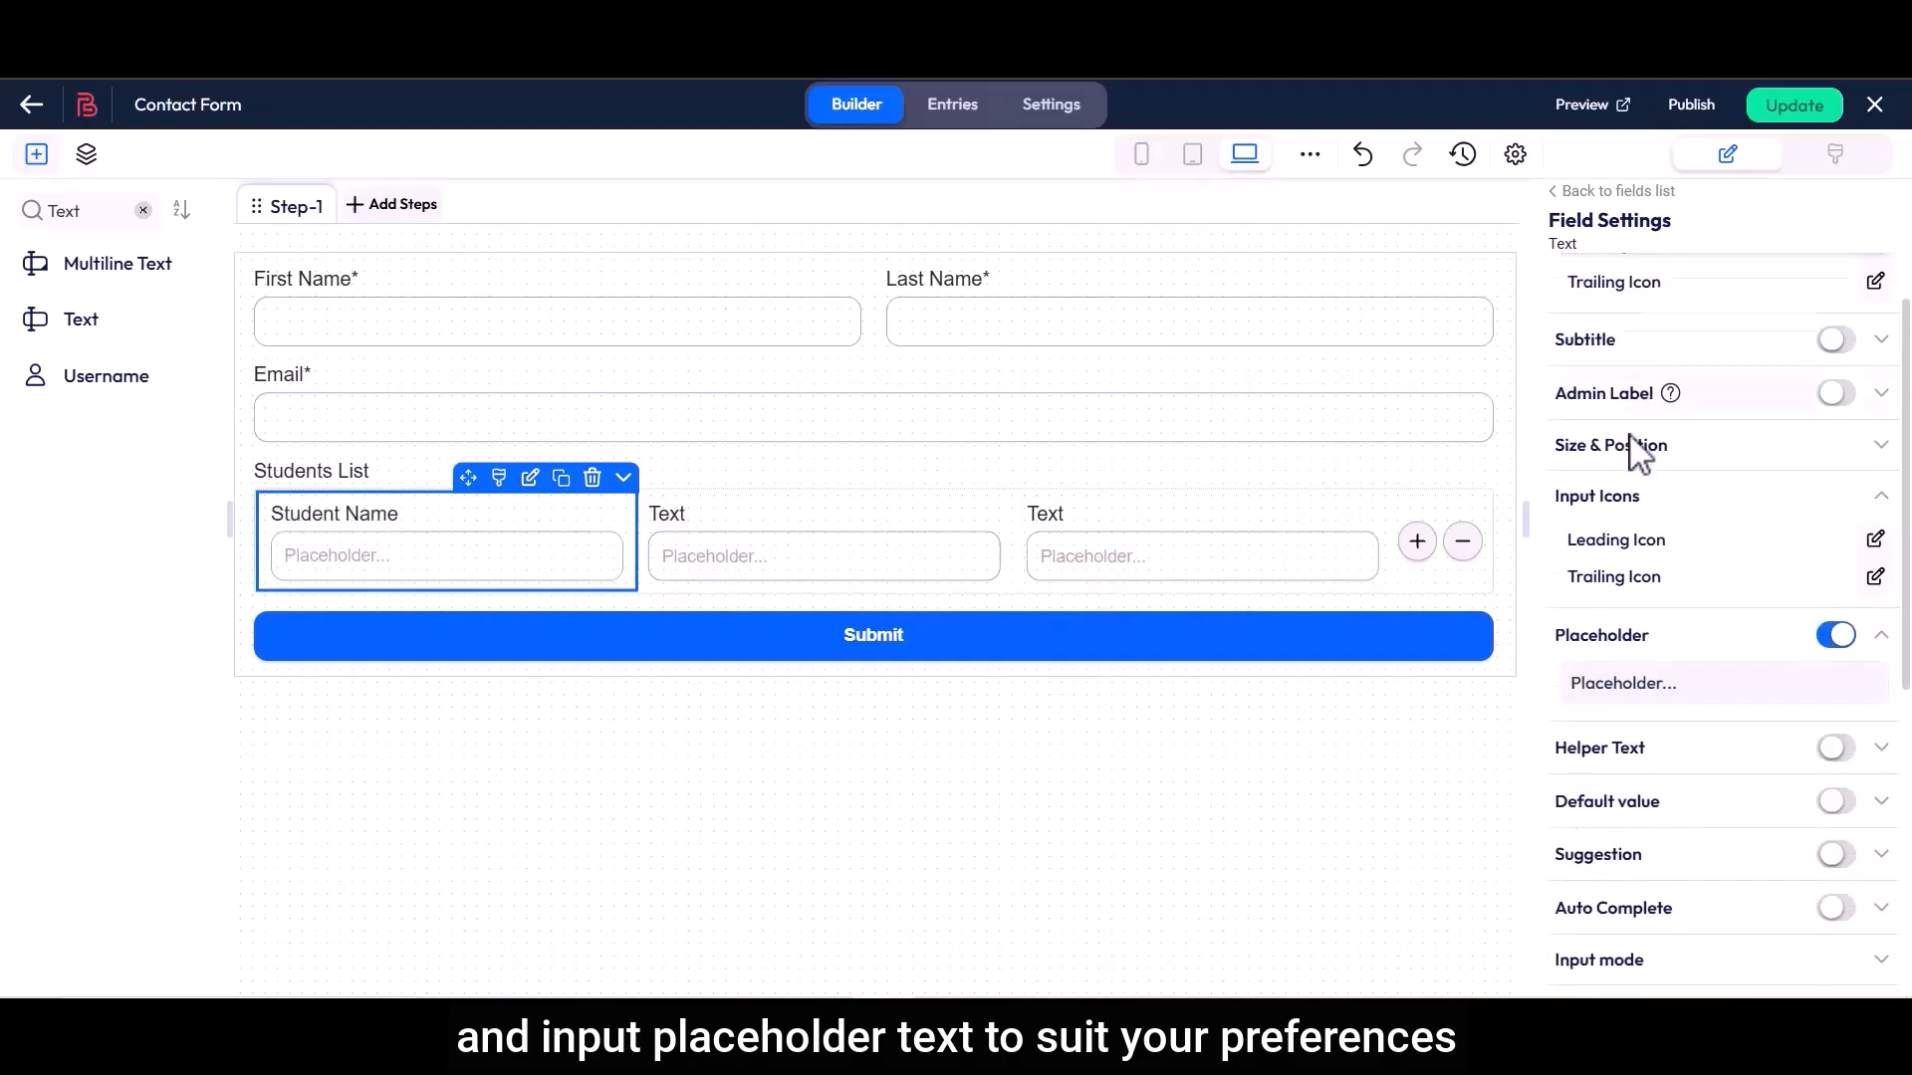
triple_click(1689, 612)
type("Write your name here")
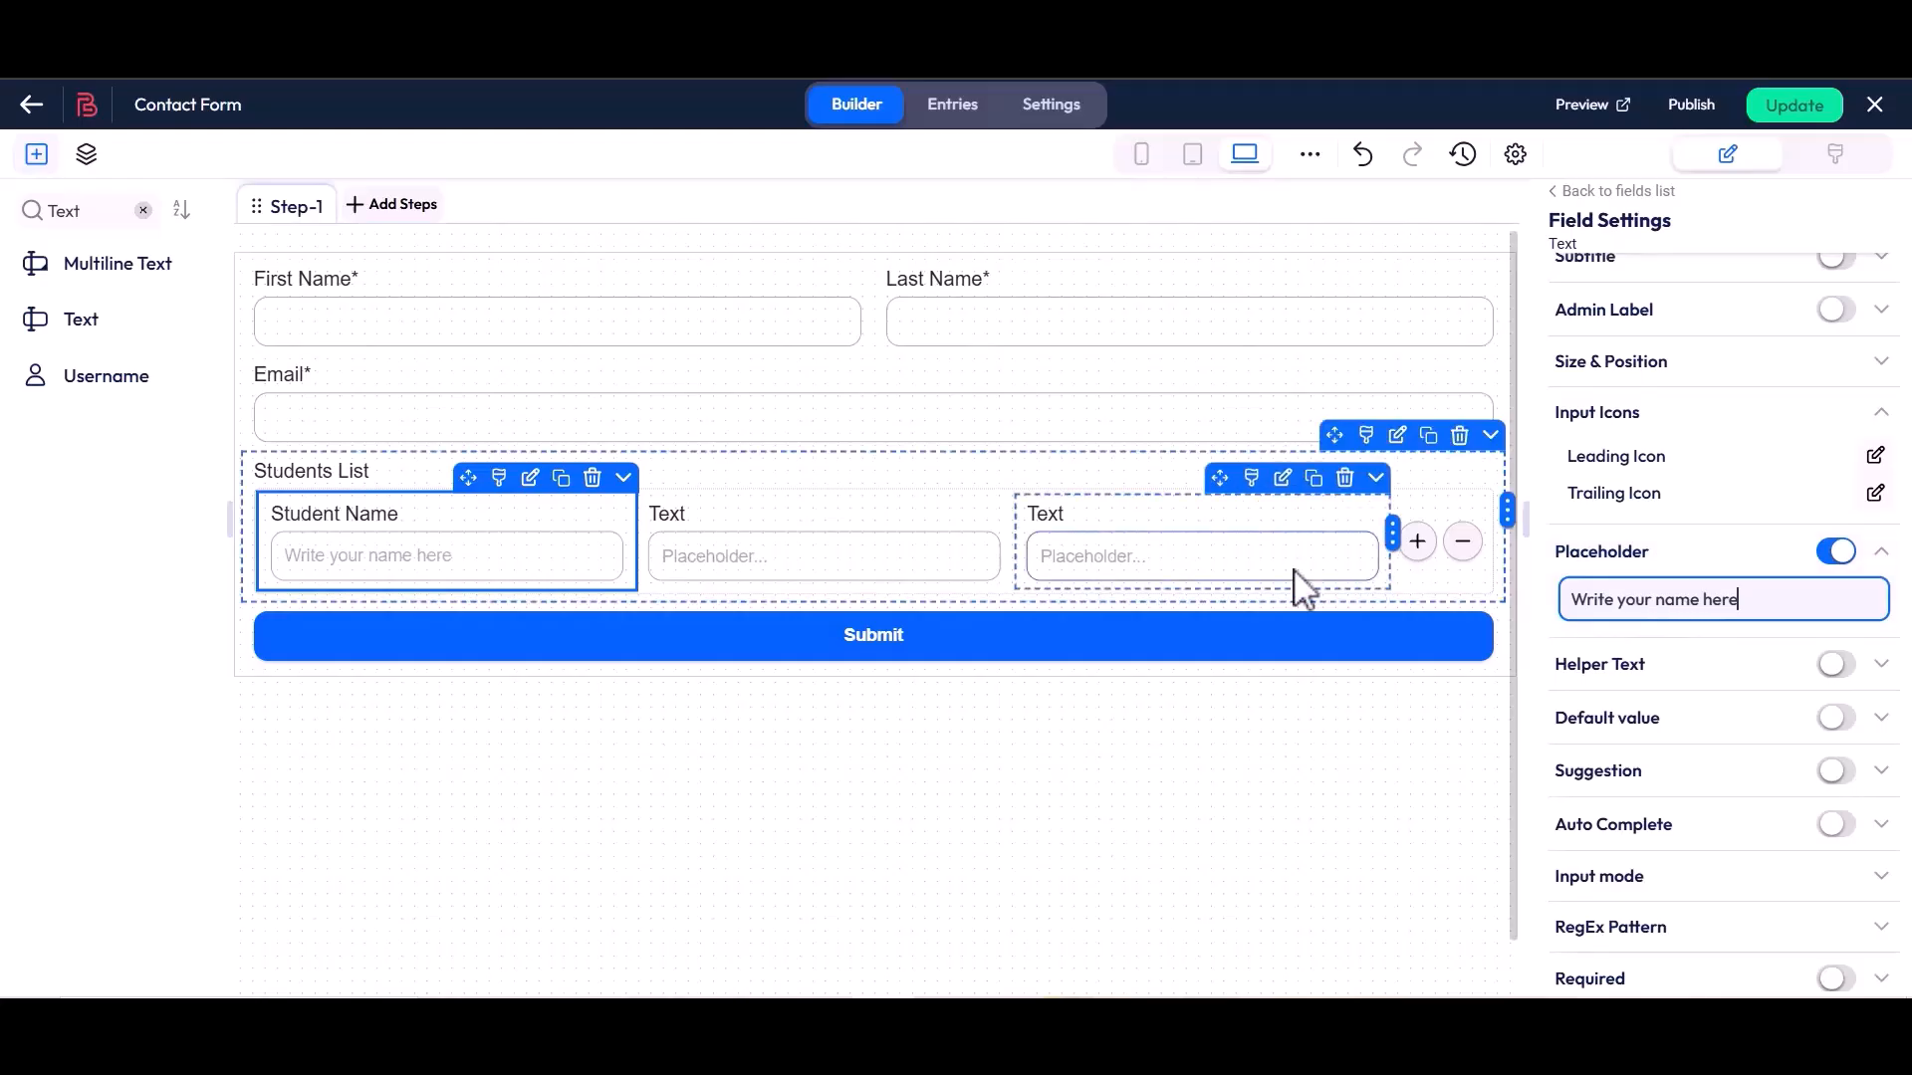
Label the middle text field in the repeater "Class" and set its placeholder to "Input your class here"
left_click(909, 533)
scroll(1556, 521, "up", 3)
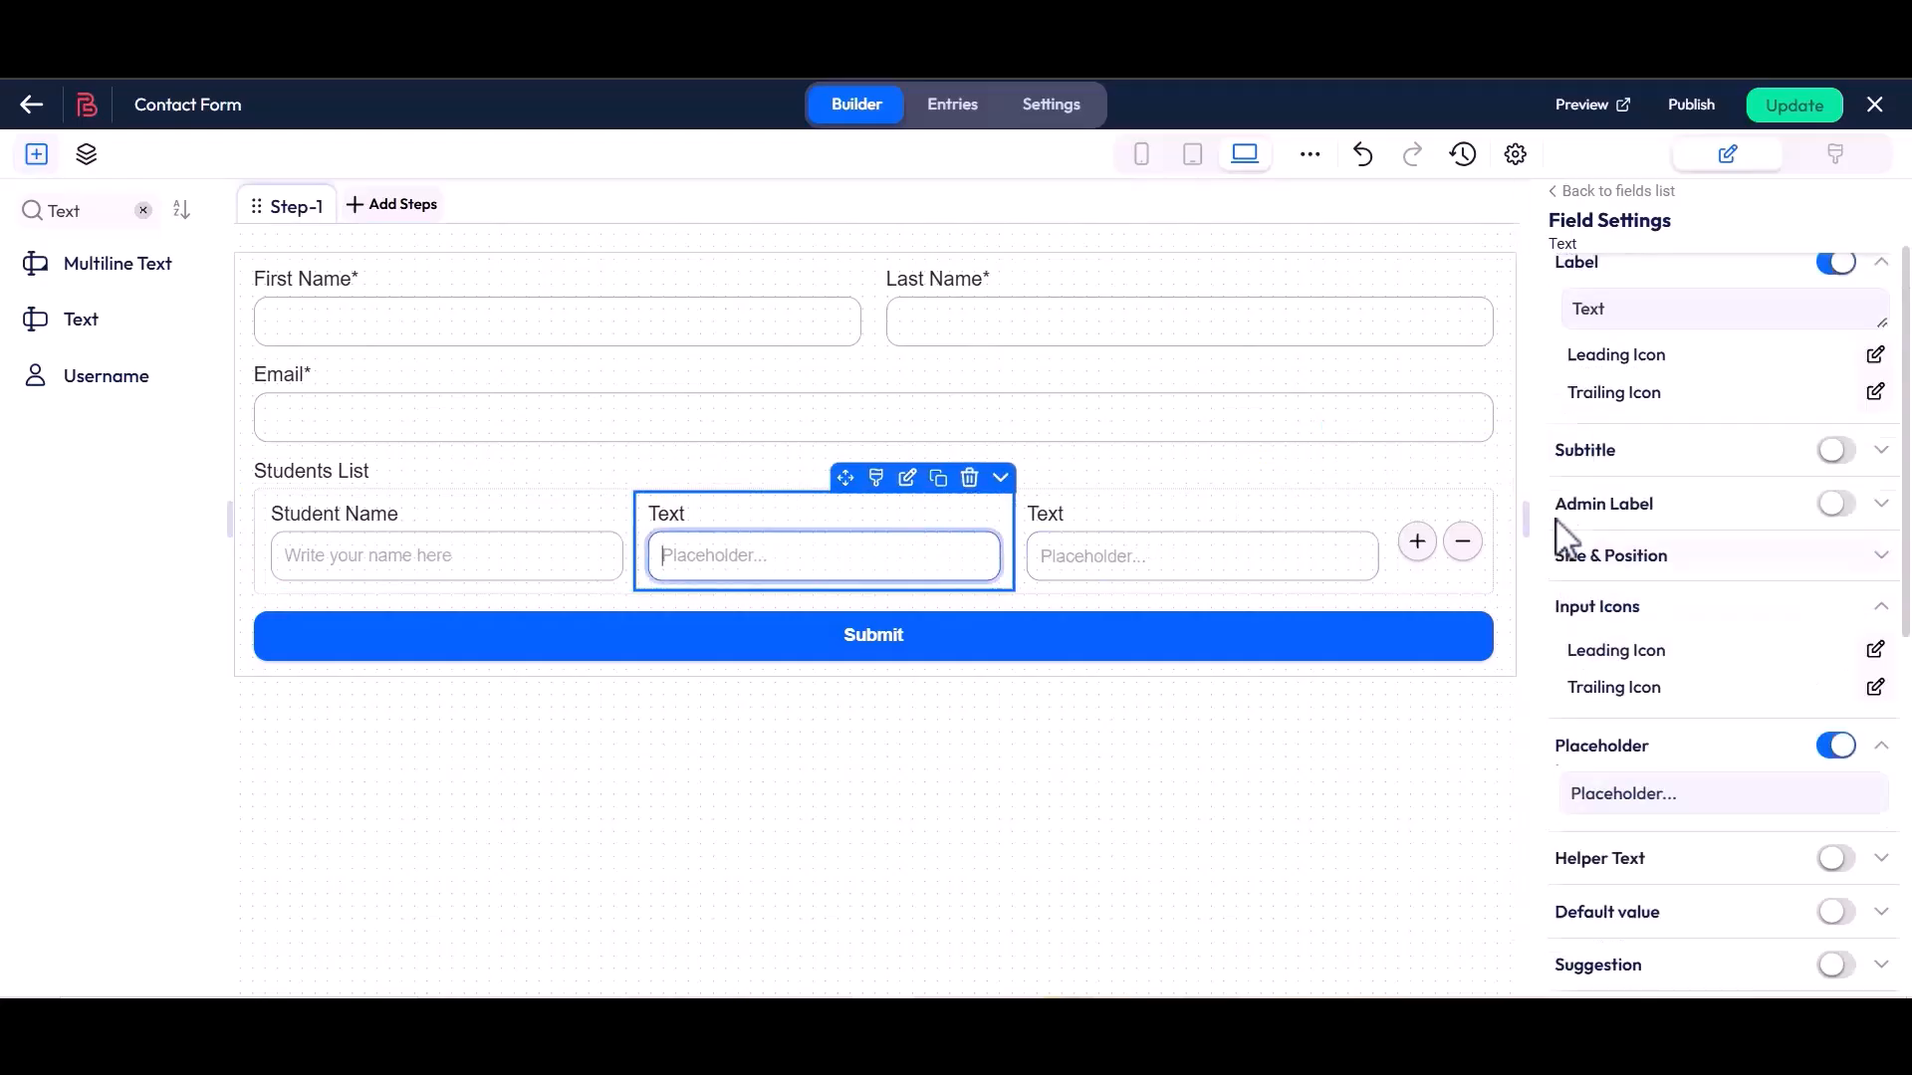
left_click_drag(1557, 394, 1601, 394)
left_click(1601, 393)
double_click(1593, 443)
key("BackSpace")
type("Class")
scroll(1625, 448, "down", 3)
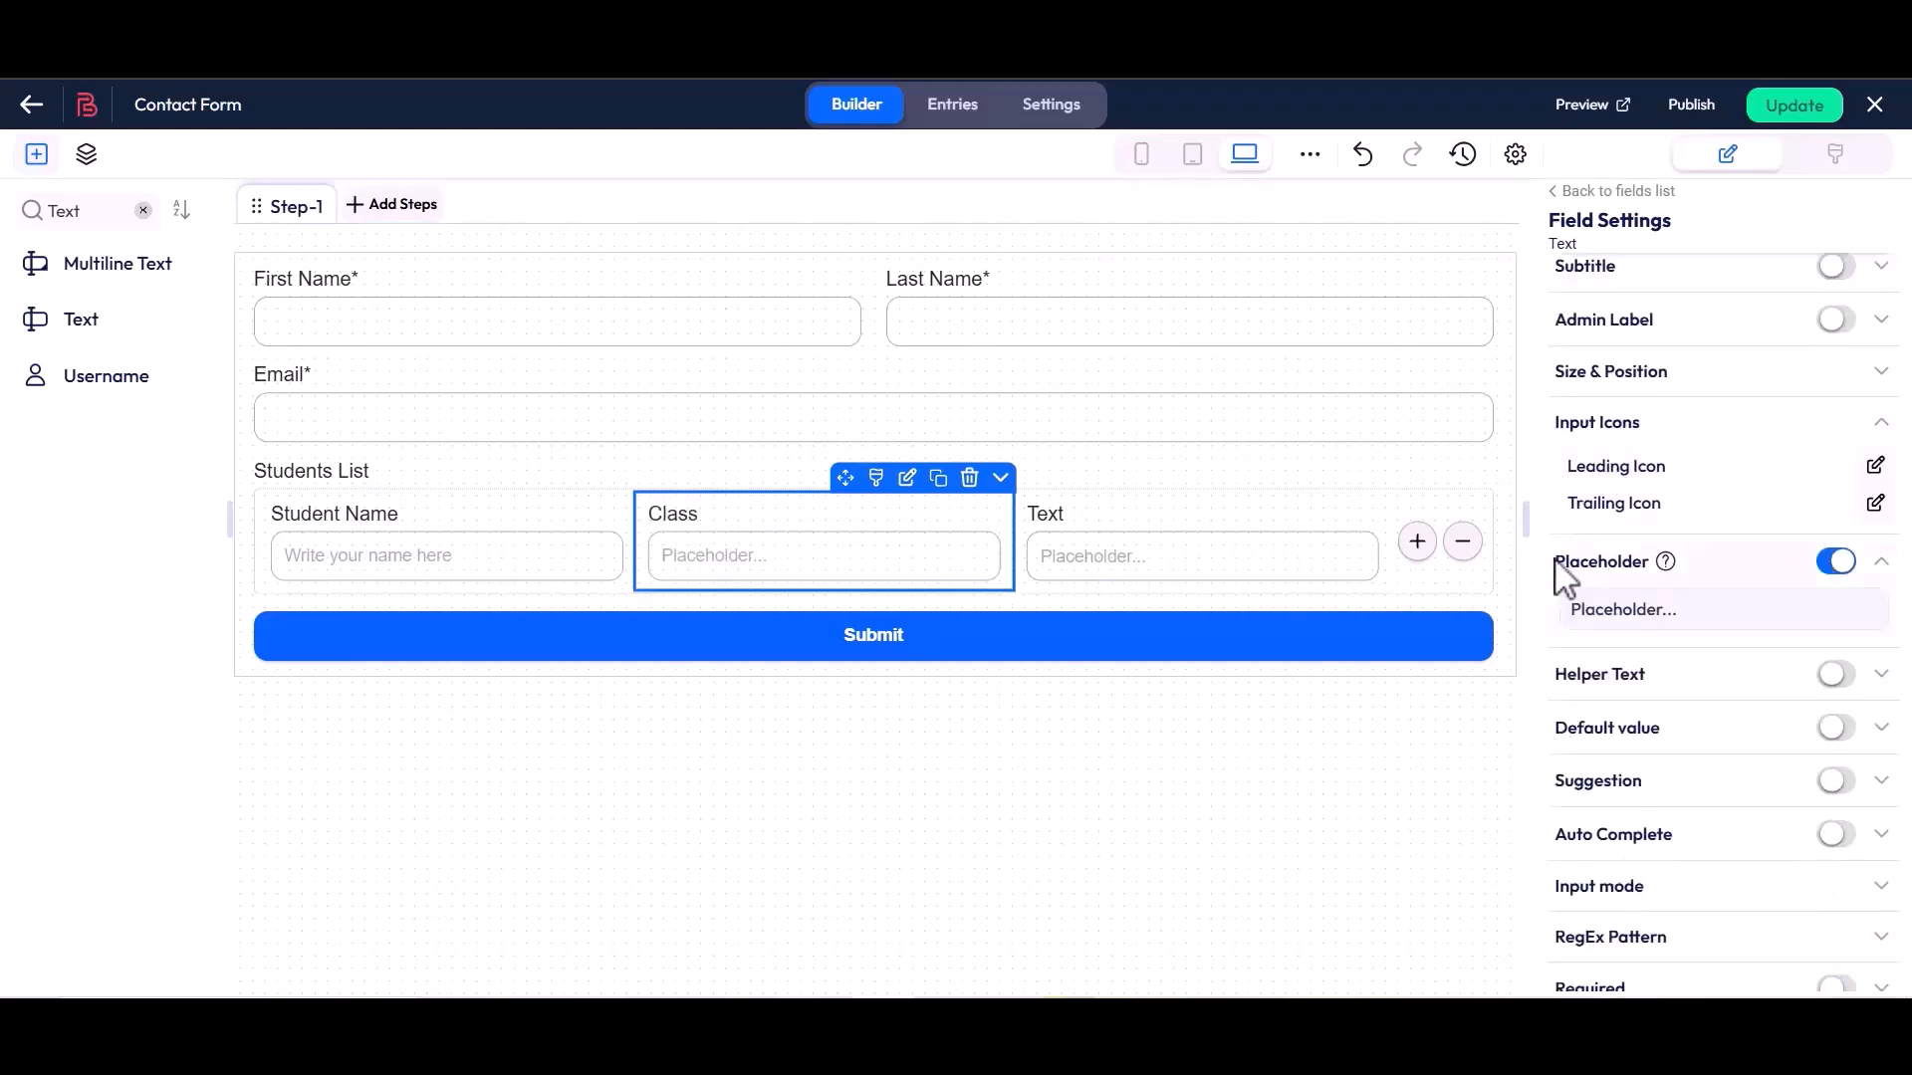
triple_click(1626, 613)
key("BackSpace")
type("Input you")
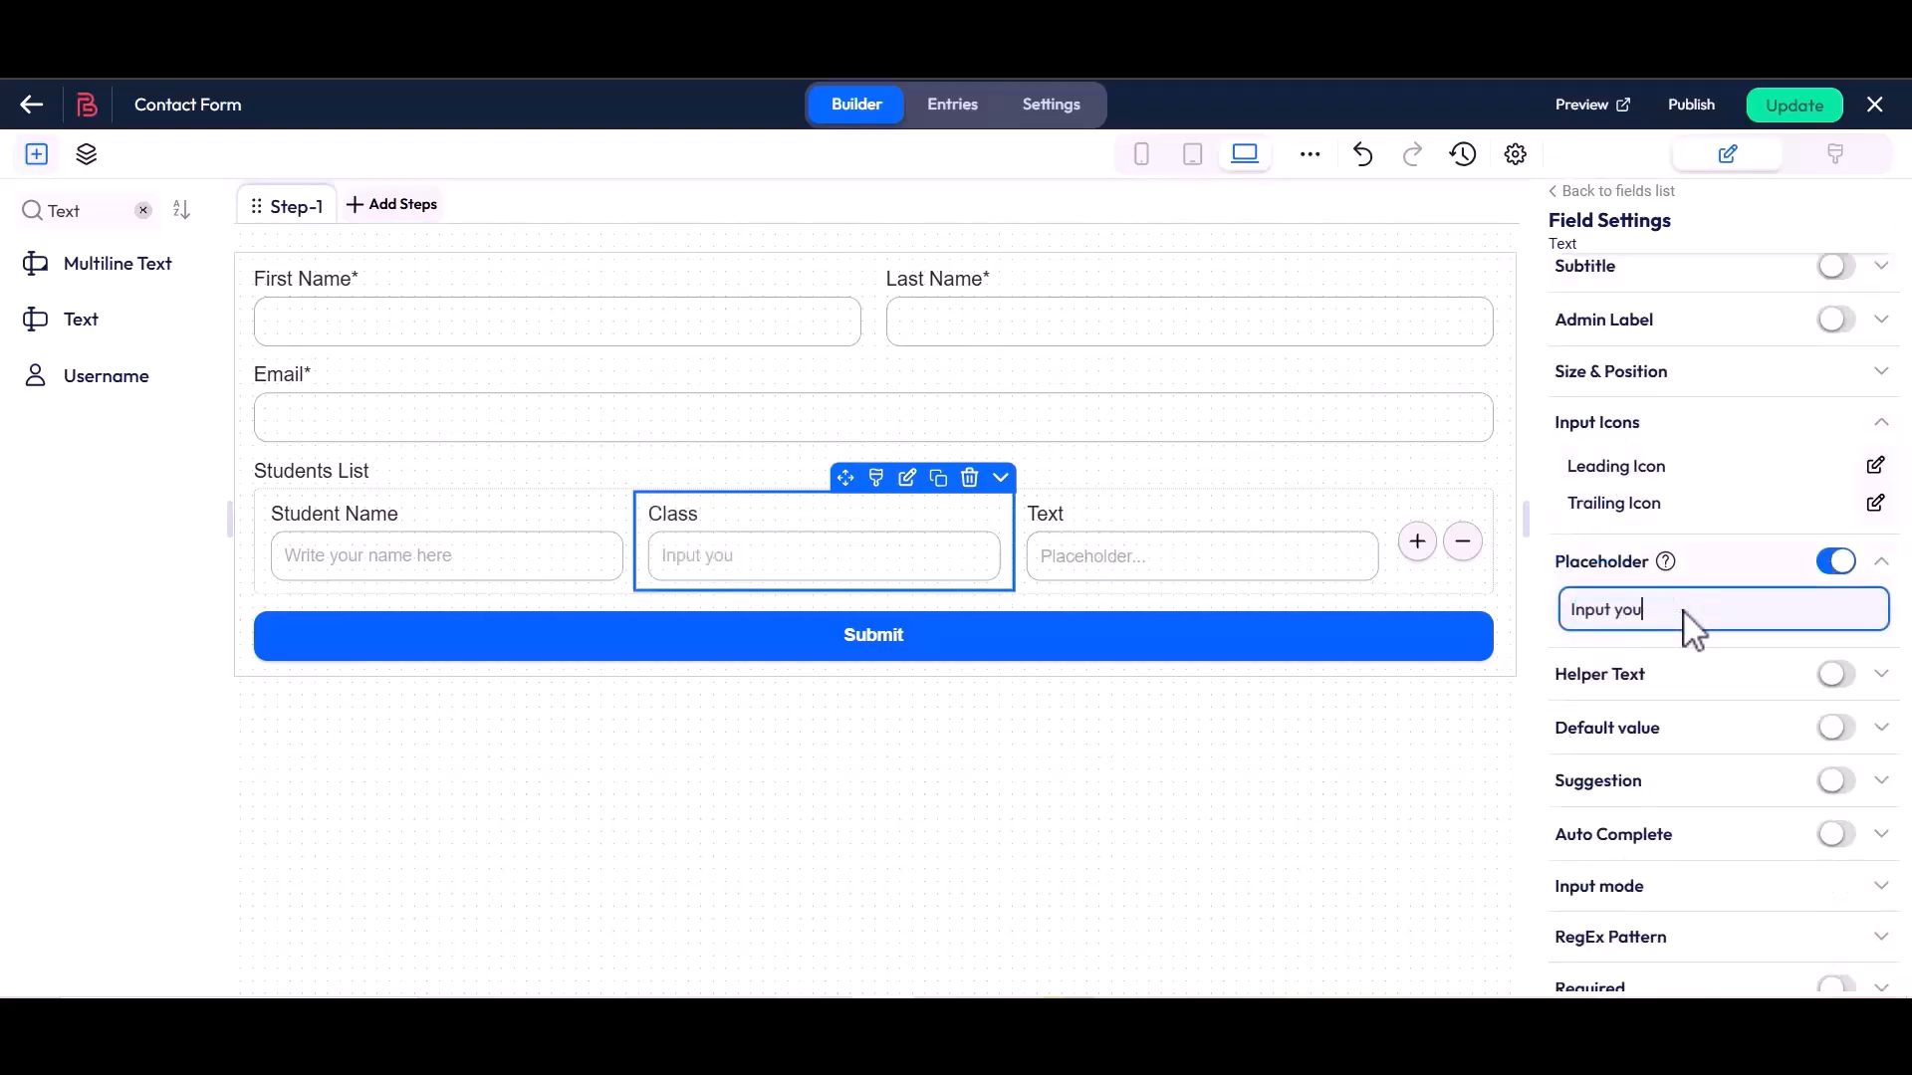
type("r class here")
Label the third text field in the repeater "Class Roll" and set its placeholder to "Input your class roll here"
left_click(1384, 503)
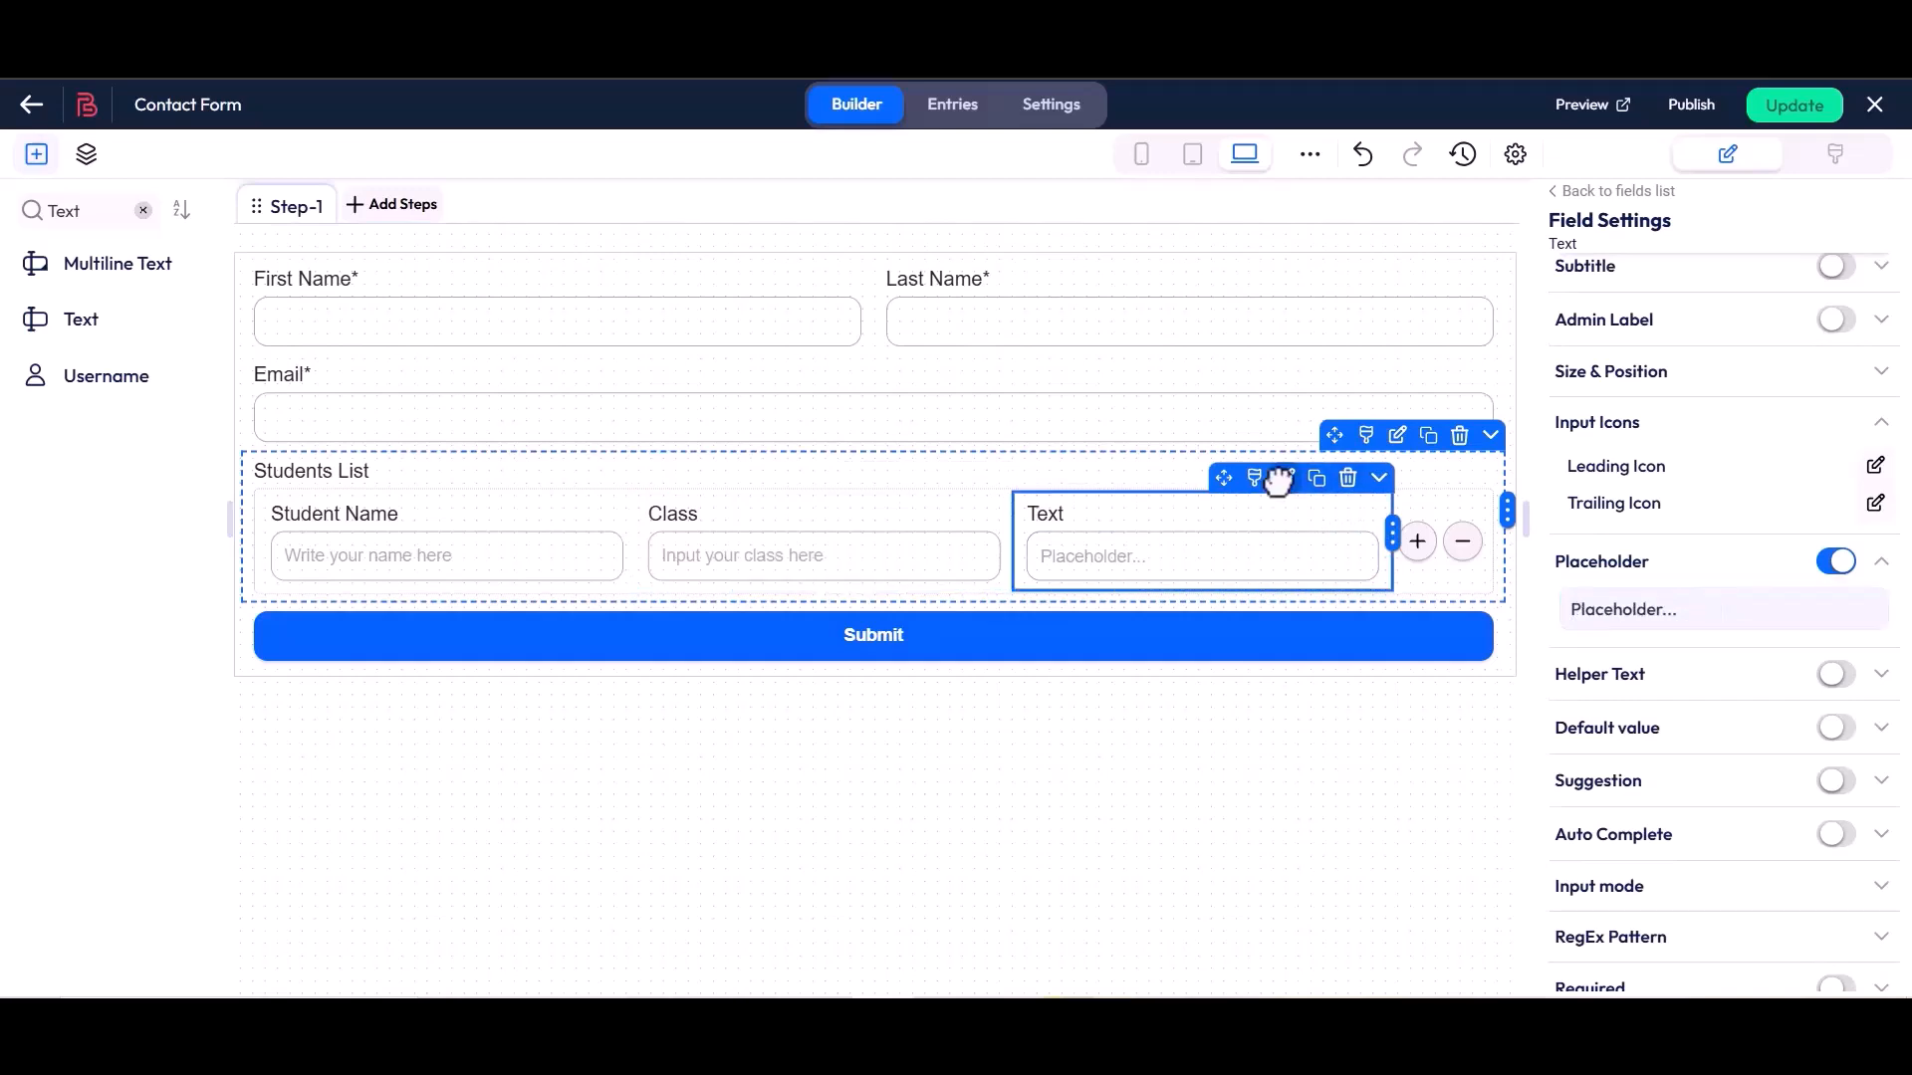
scroll(1553, 458, "up", 3)
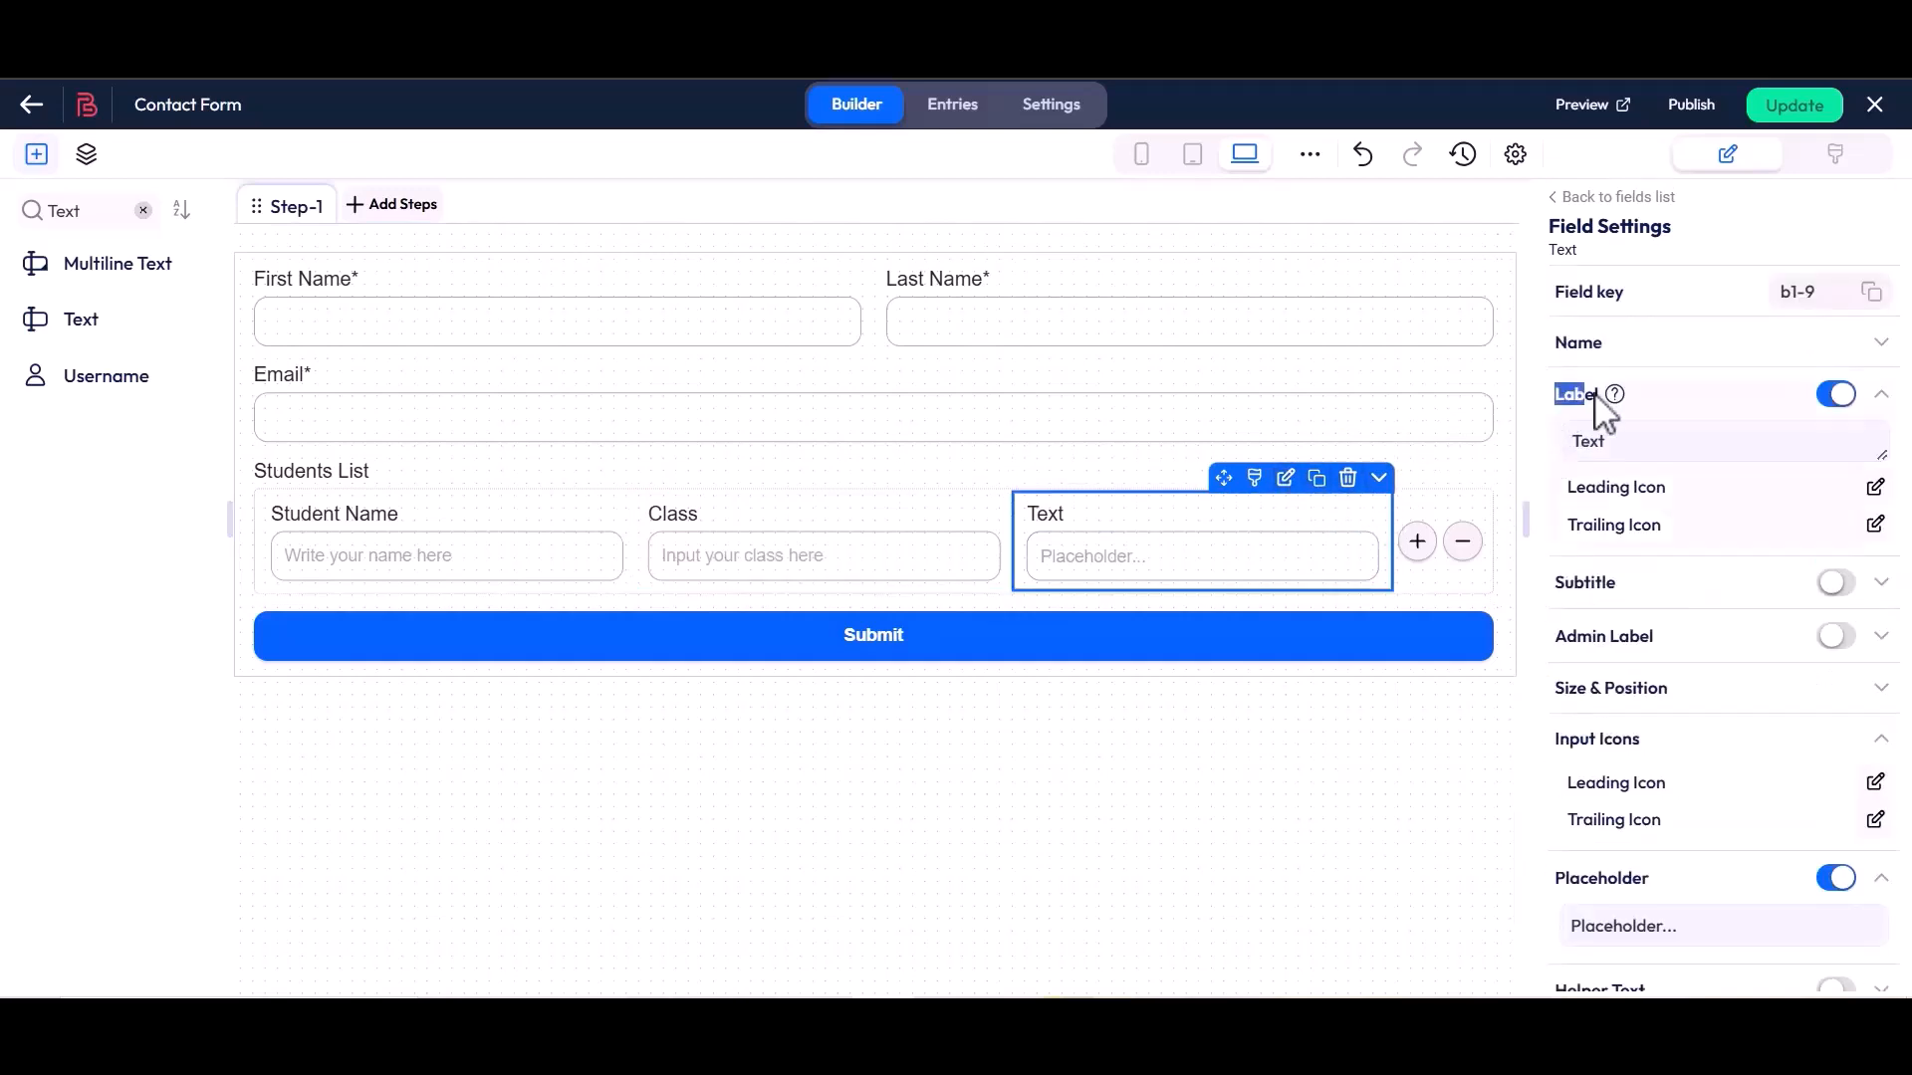
double_click(1613, 450)
type("Class Roll")
scroll(1615, 460, "down", 3)
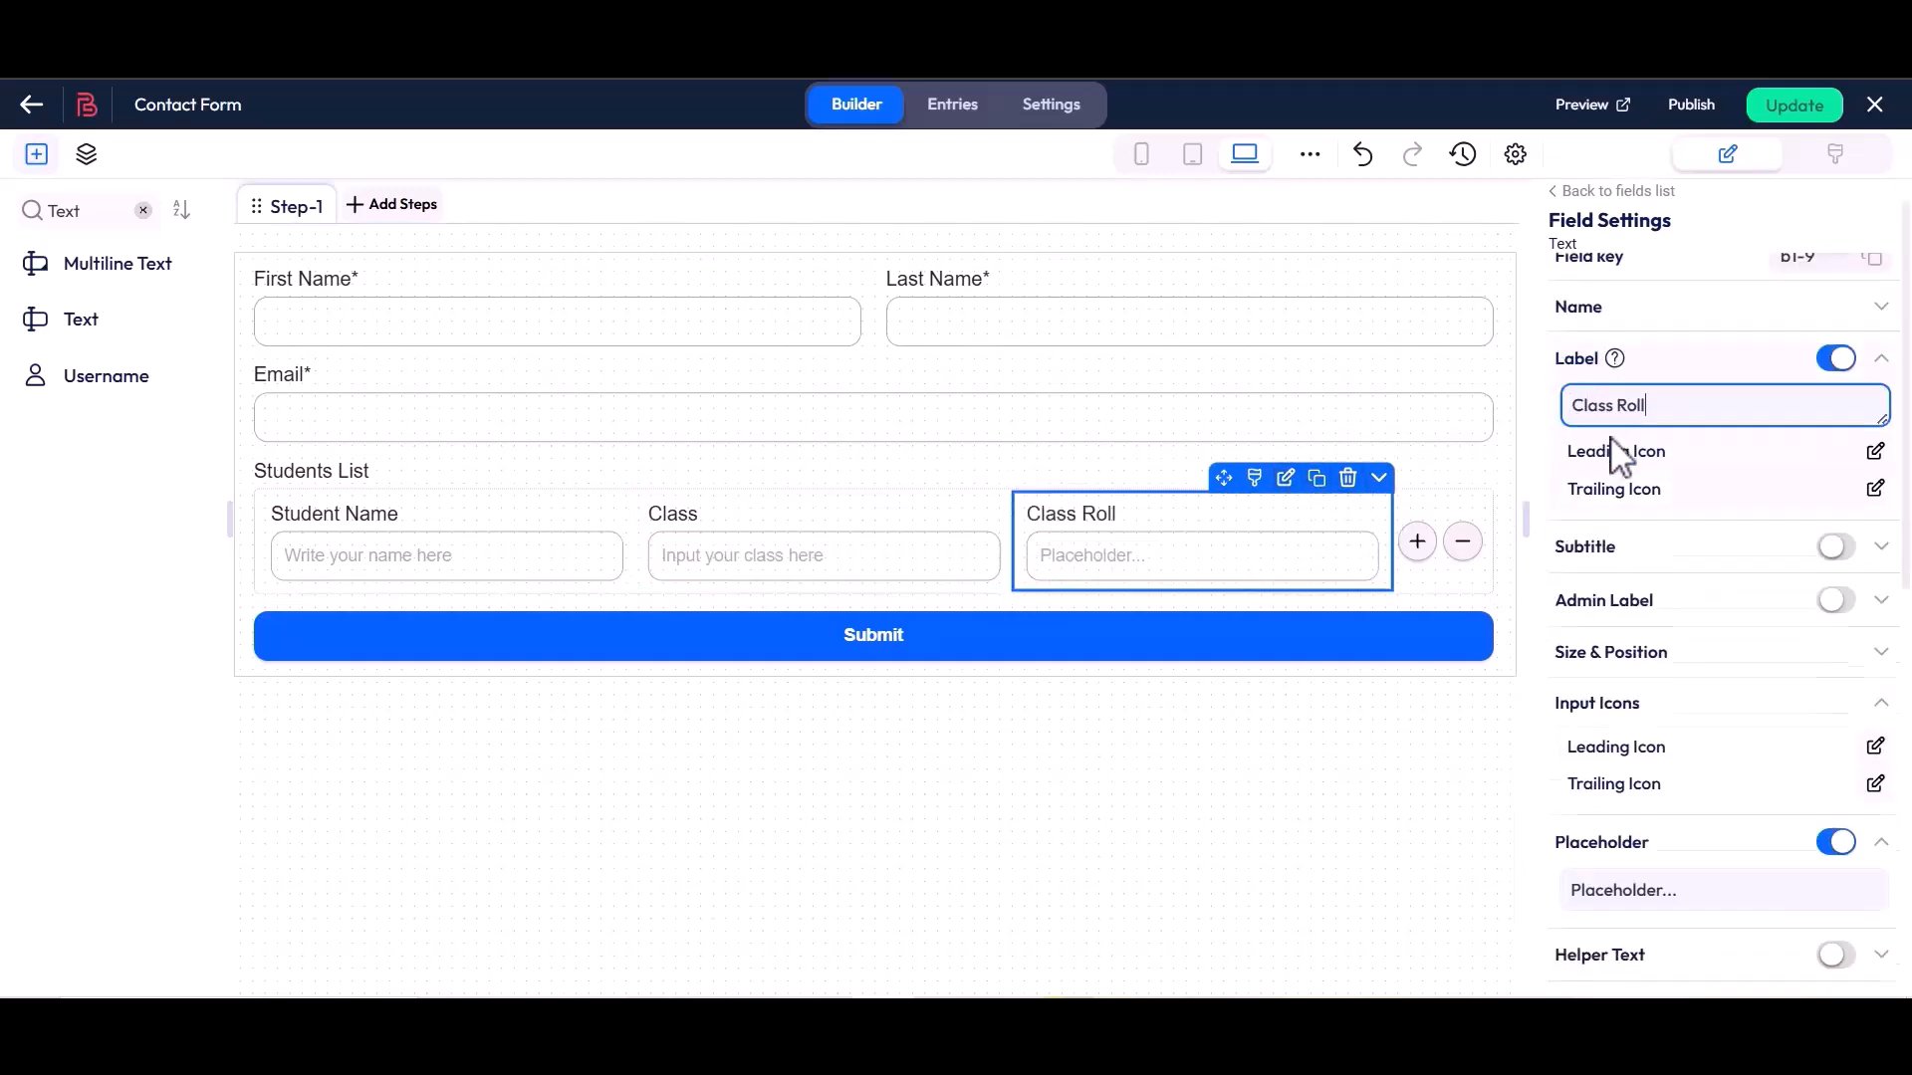
triple_click(1668, 709)
key("BackSpace")
type("Input your class roll here")
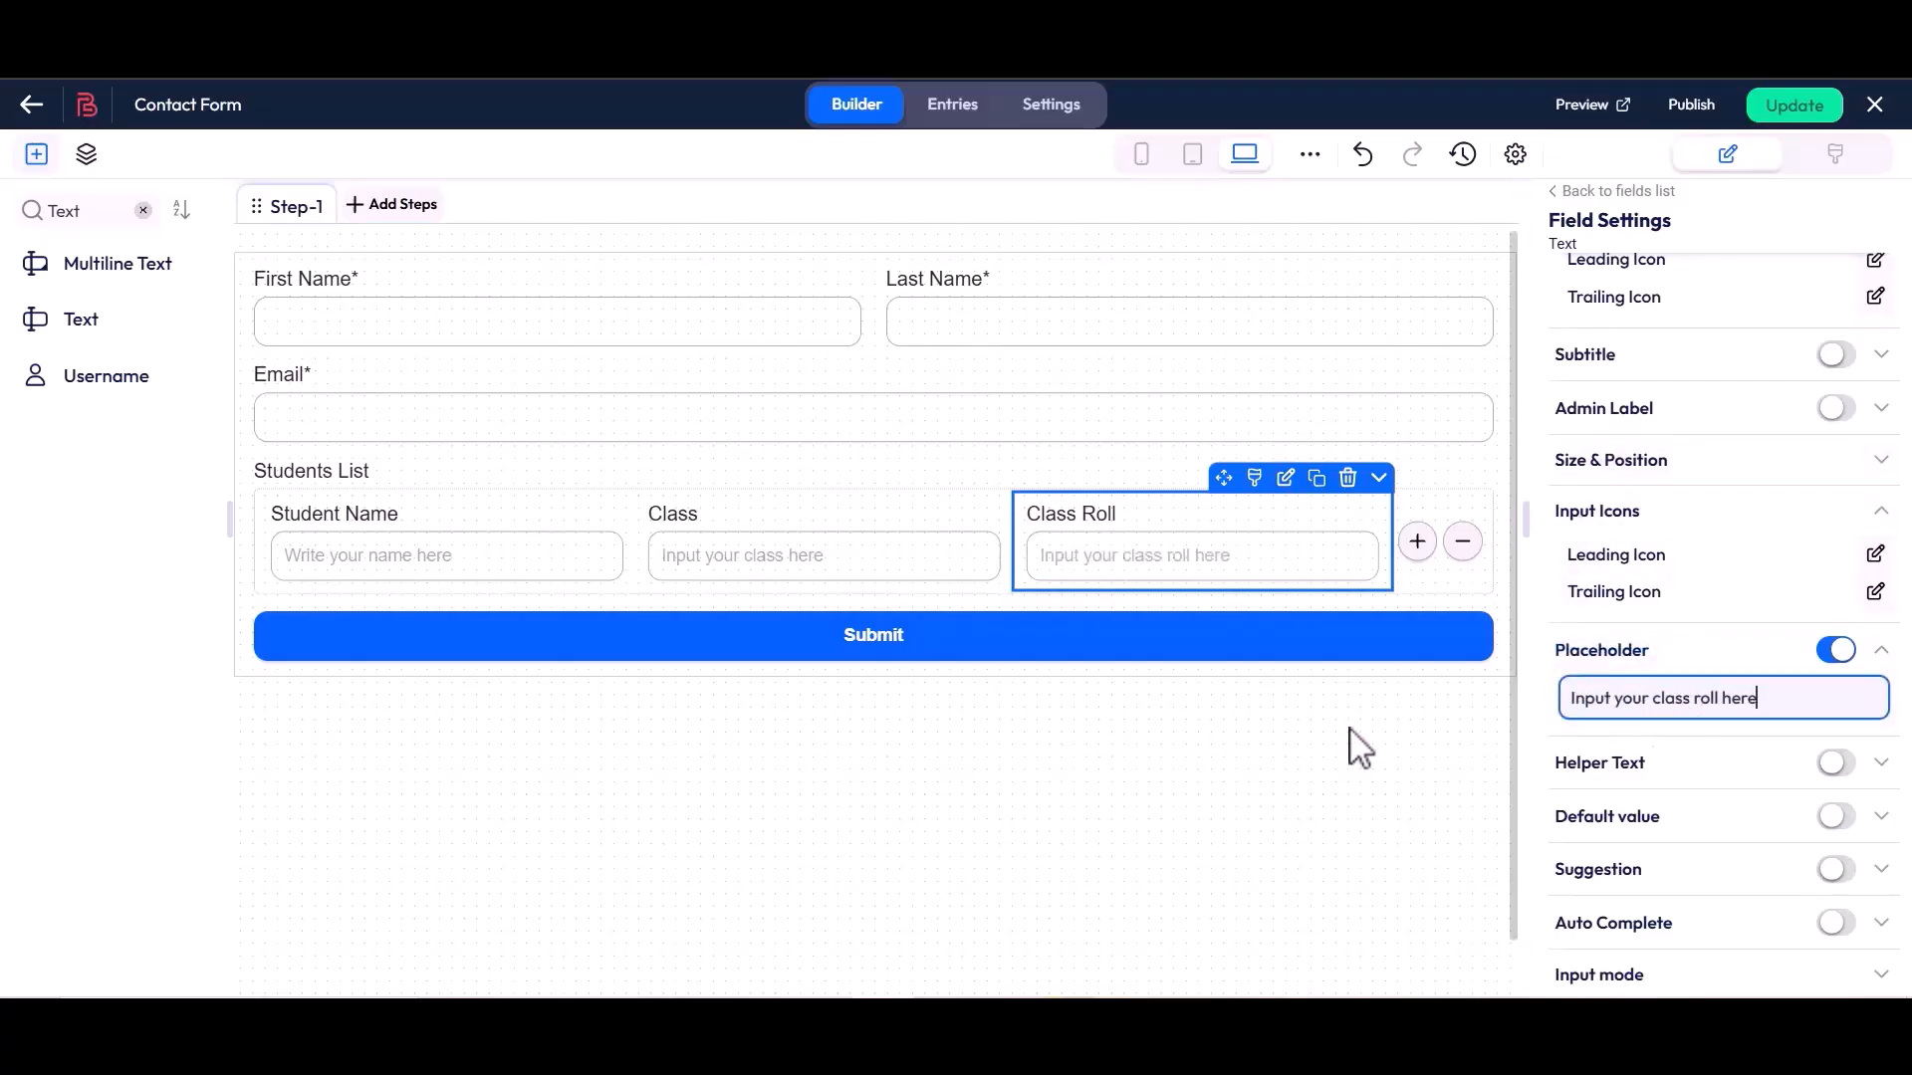
left_click(1217, 735)
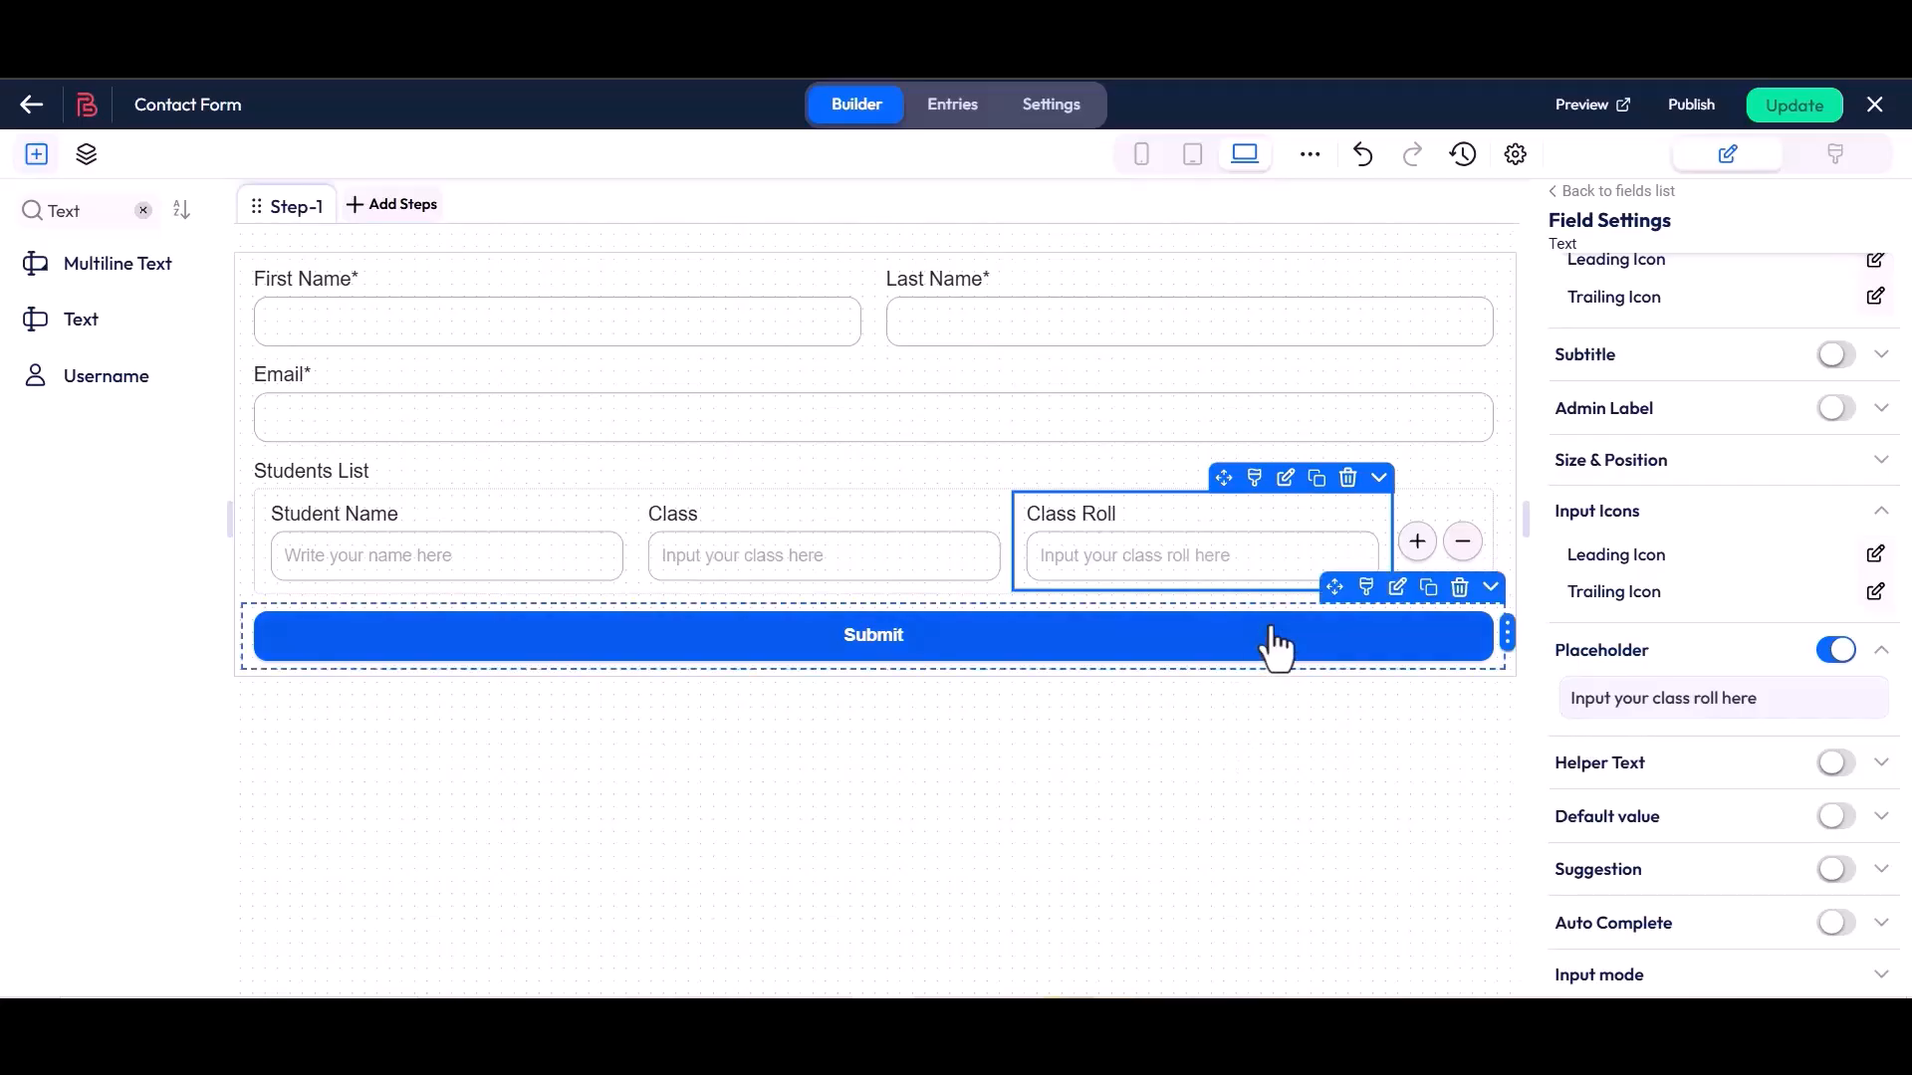
Open the Students List repeater's field settings and review its Name and Label entries
left_click(1397, 435)
double_click(1593, 344)
left_click(1605, 349)
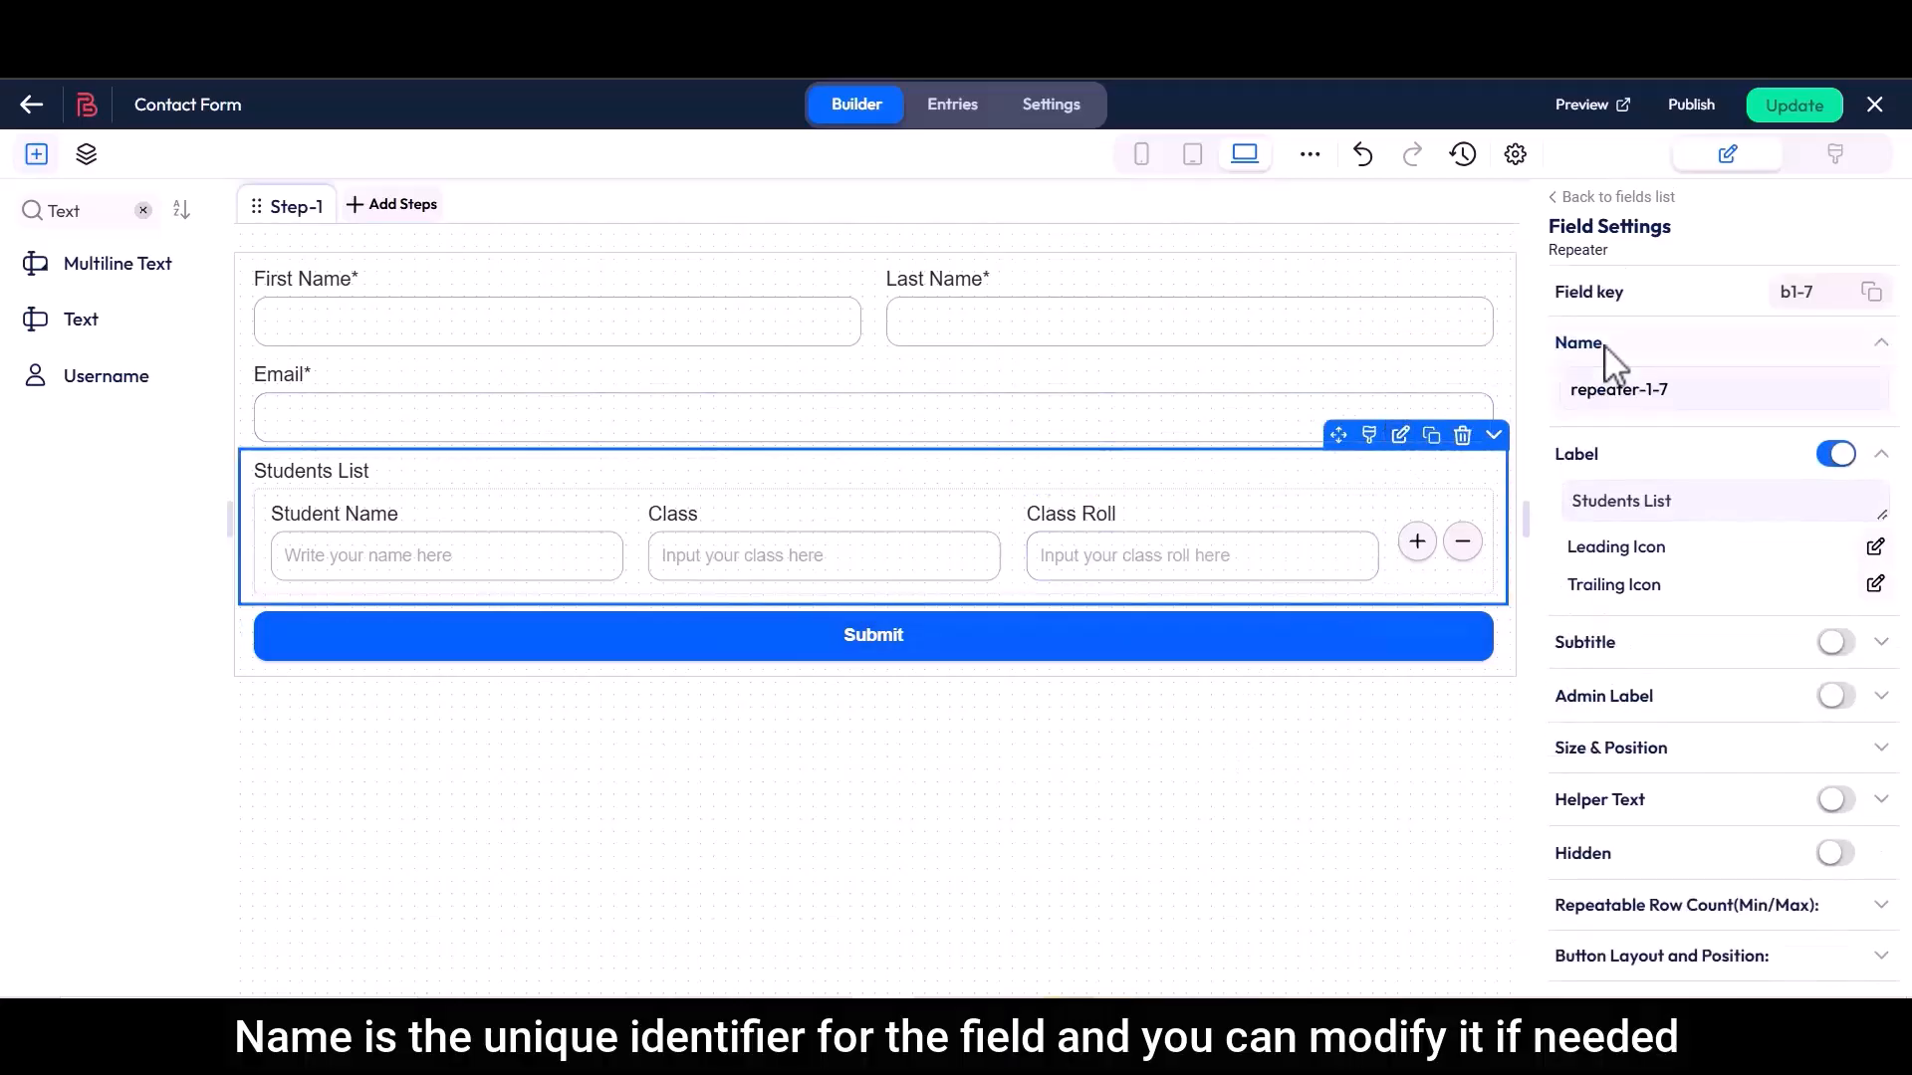
left_click_drag(1570, 387, 1684, 387)
left_click(1684, 387)
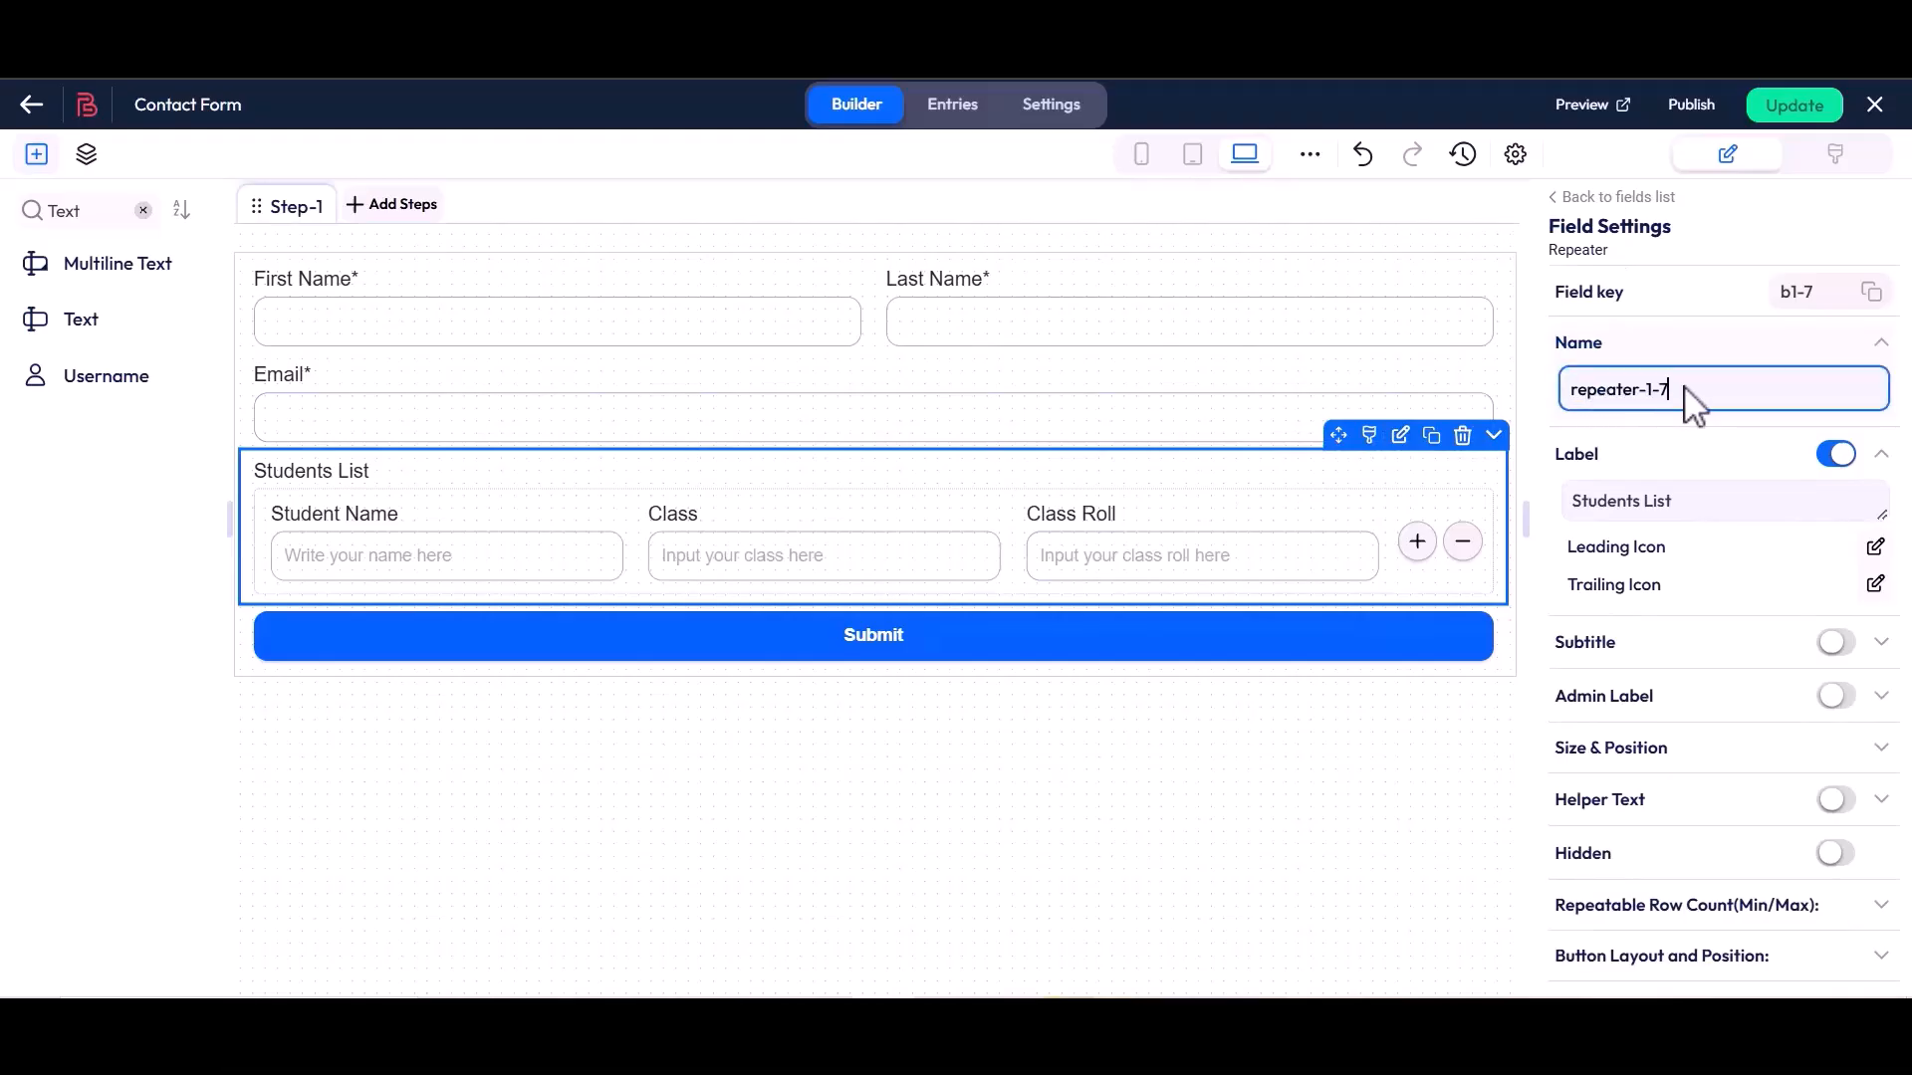
left_click_drag(1556, 455, 1676, 503)
left_click(1686, 512)
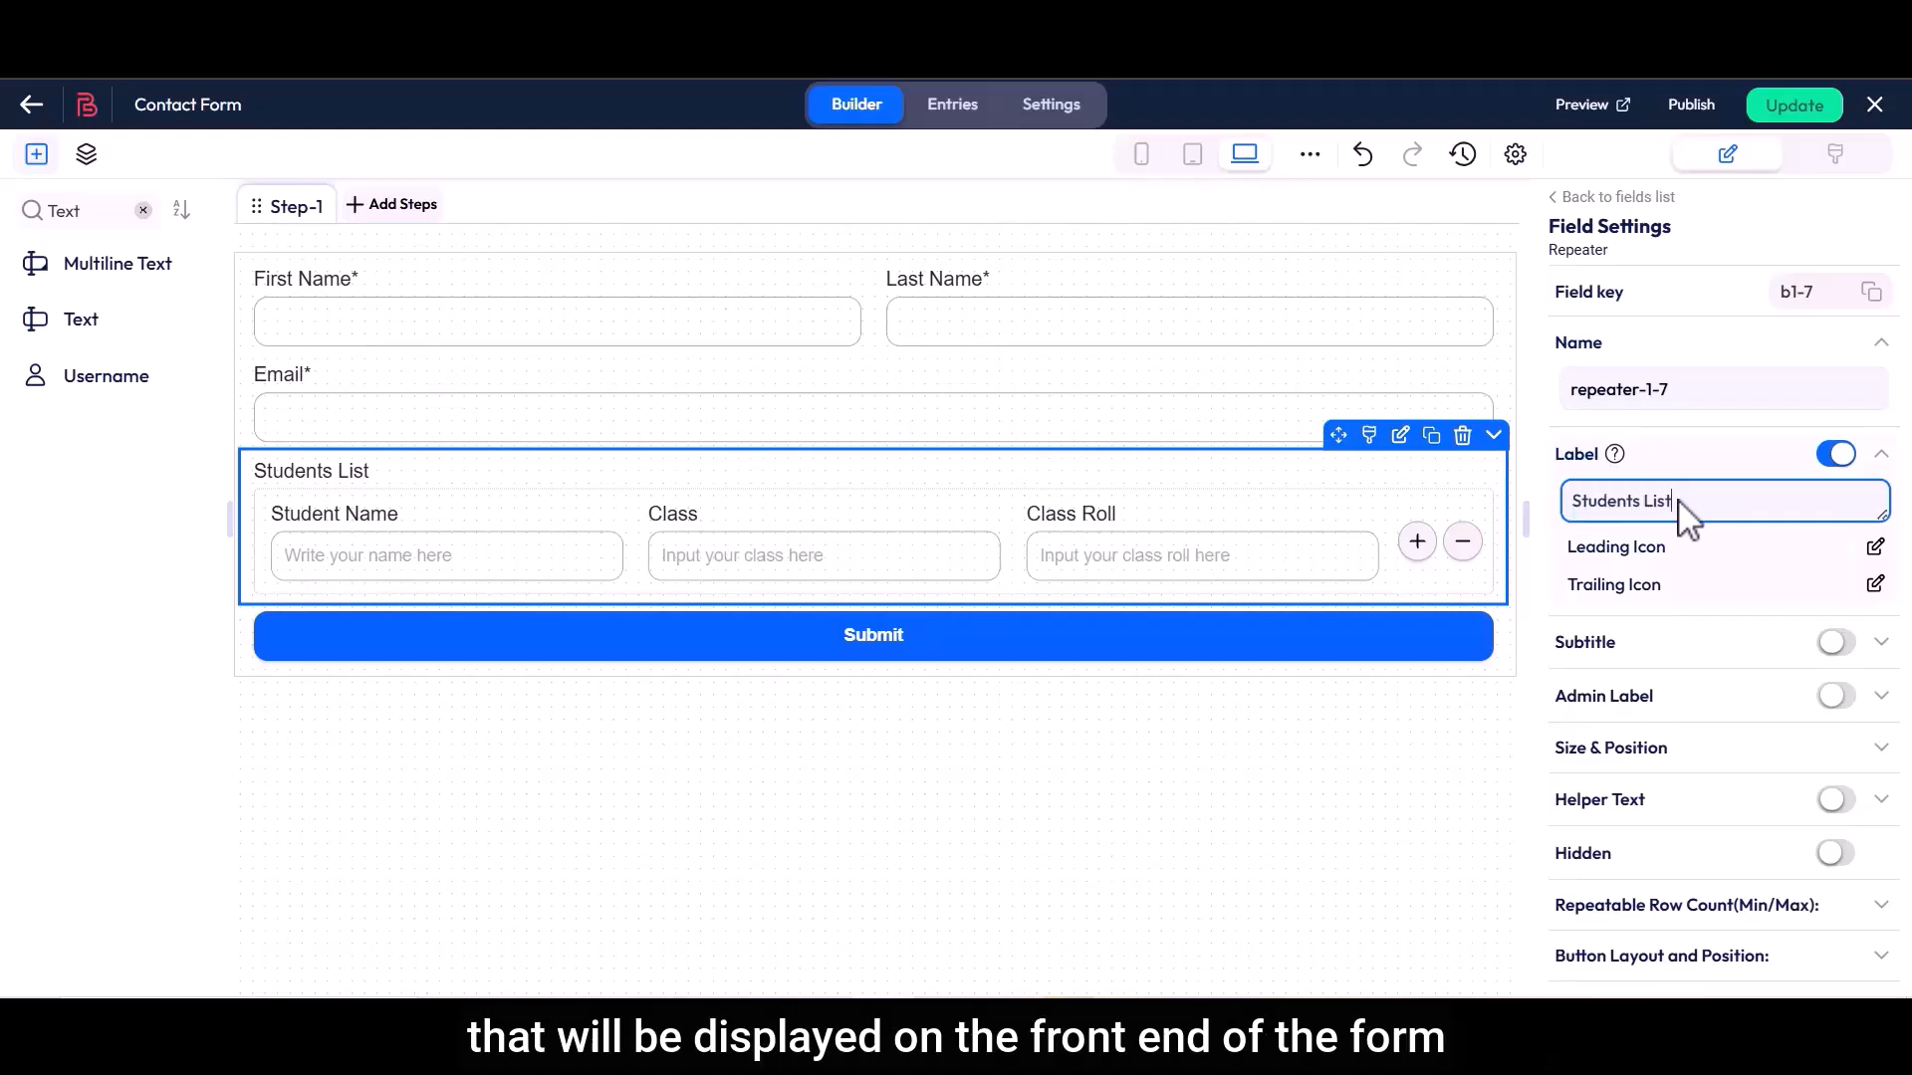
Try out the Subtitle option on the Students List repeater and switch it back off
left_click_drag(1555, 642, 1619, 648)
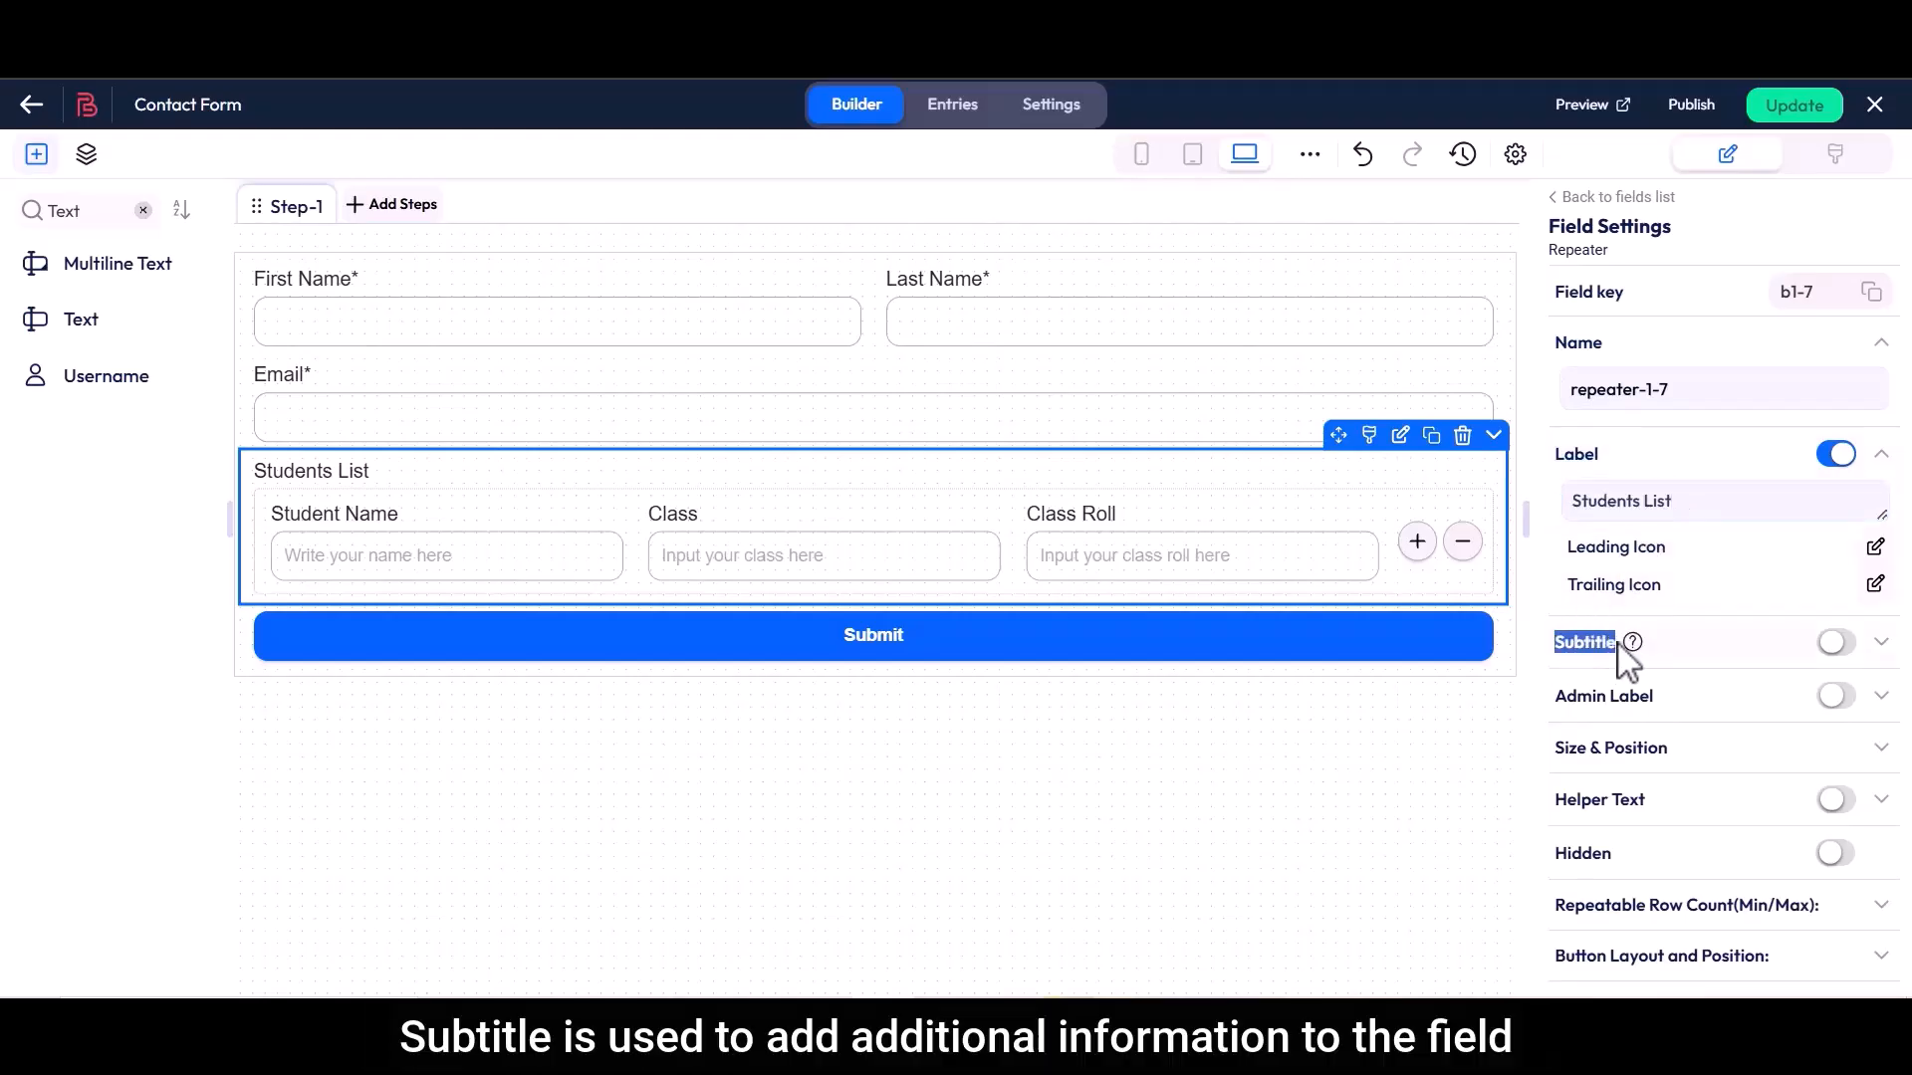
left_click(1835, 642)
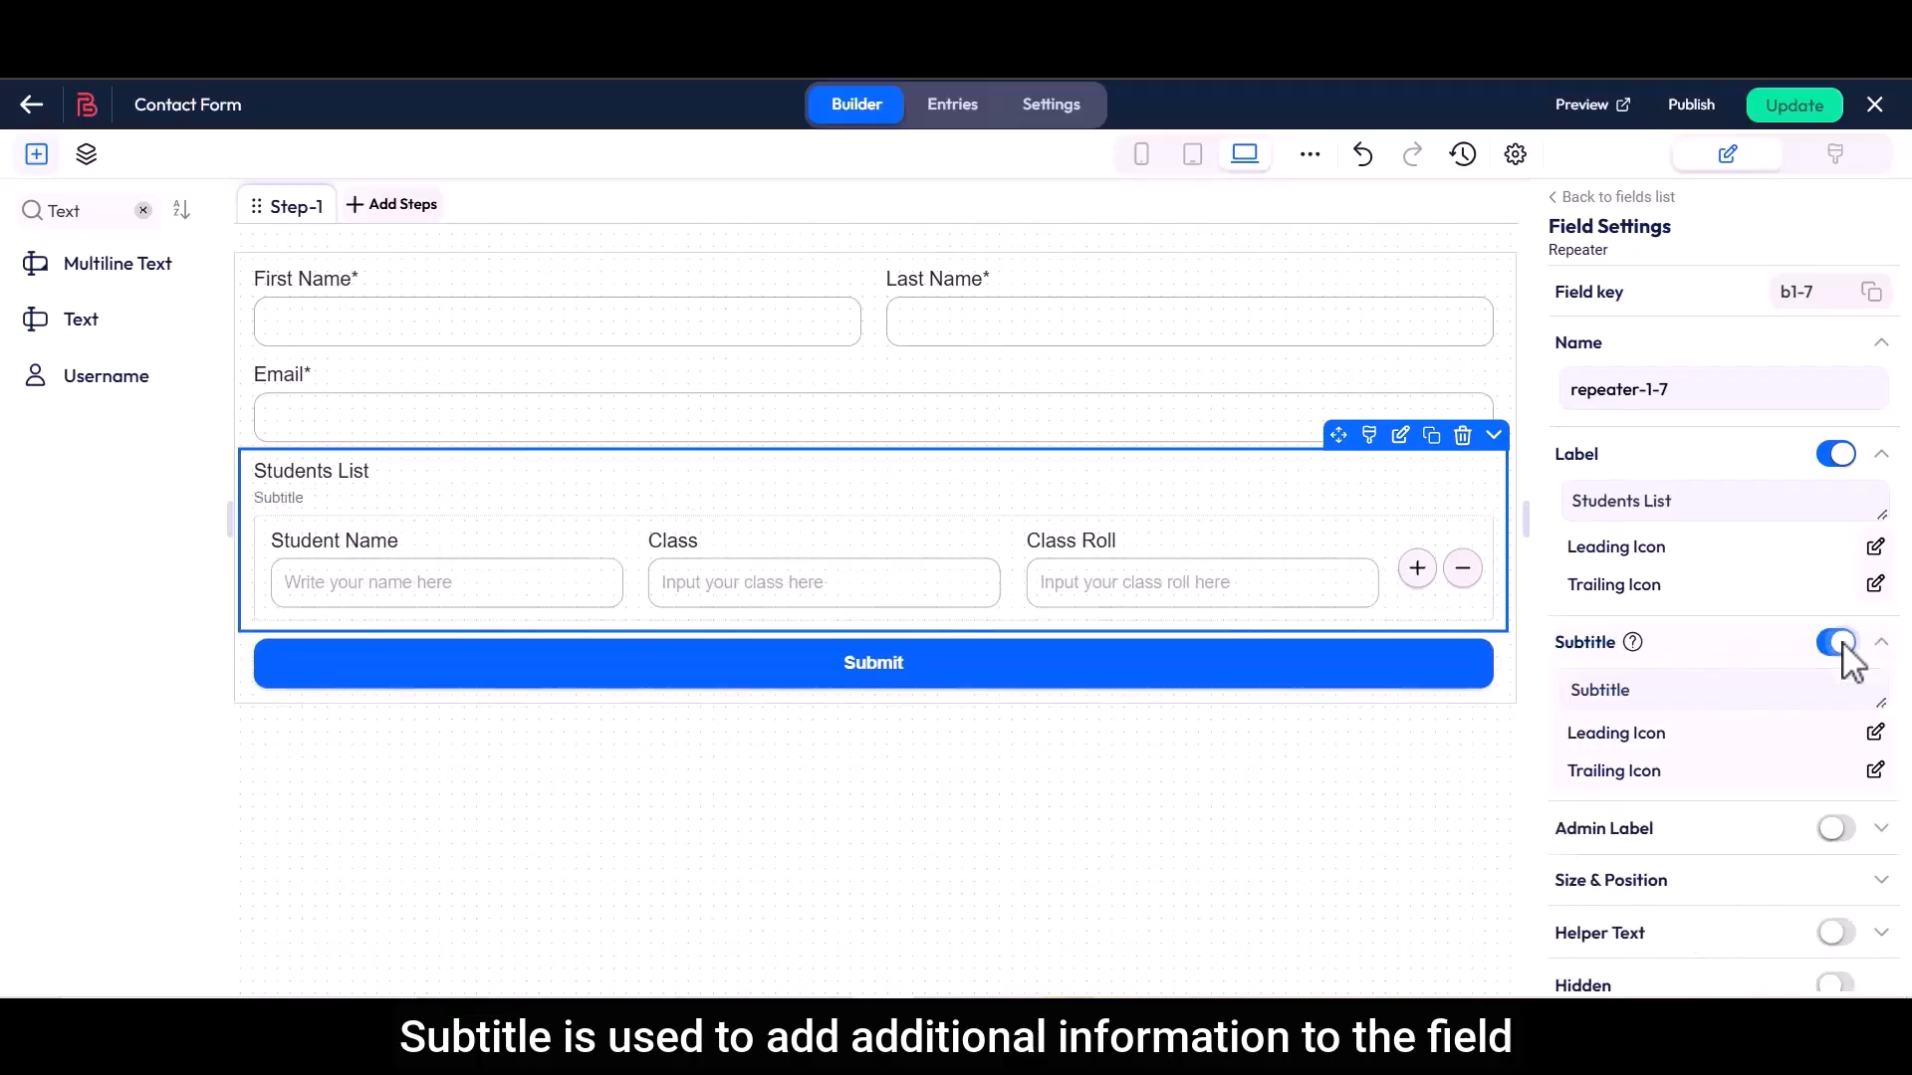
left_click(1578, 690)
left_click(1656, 689)
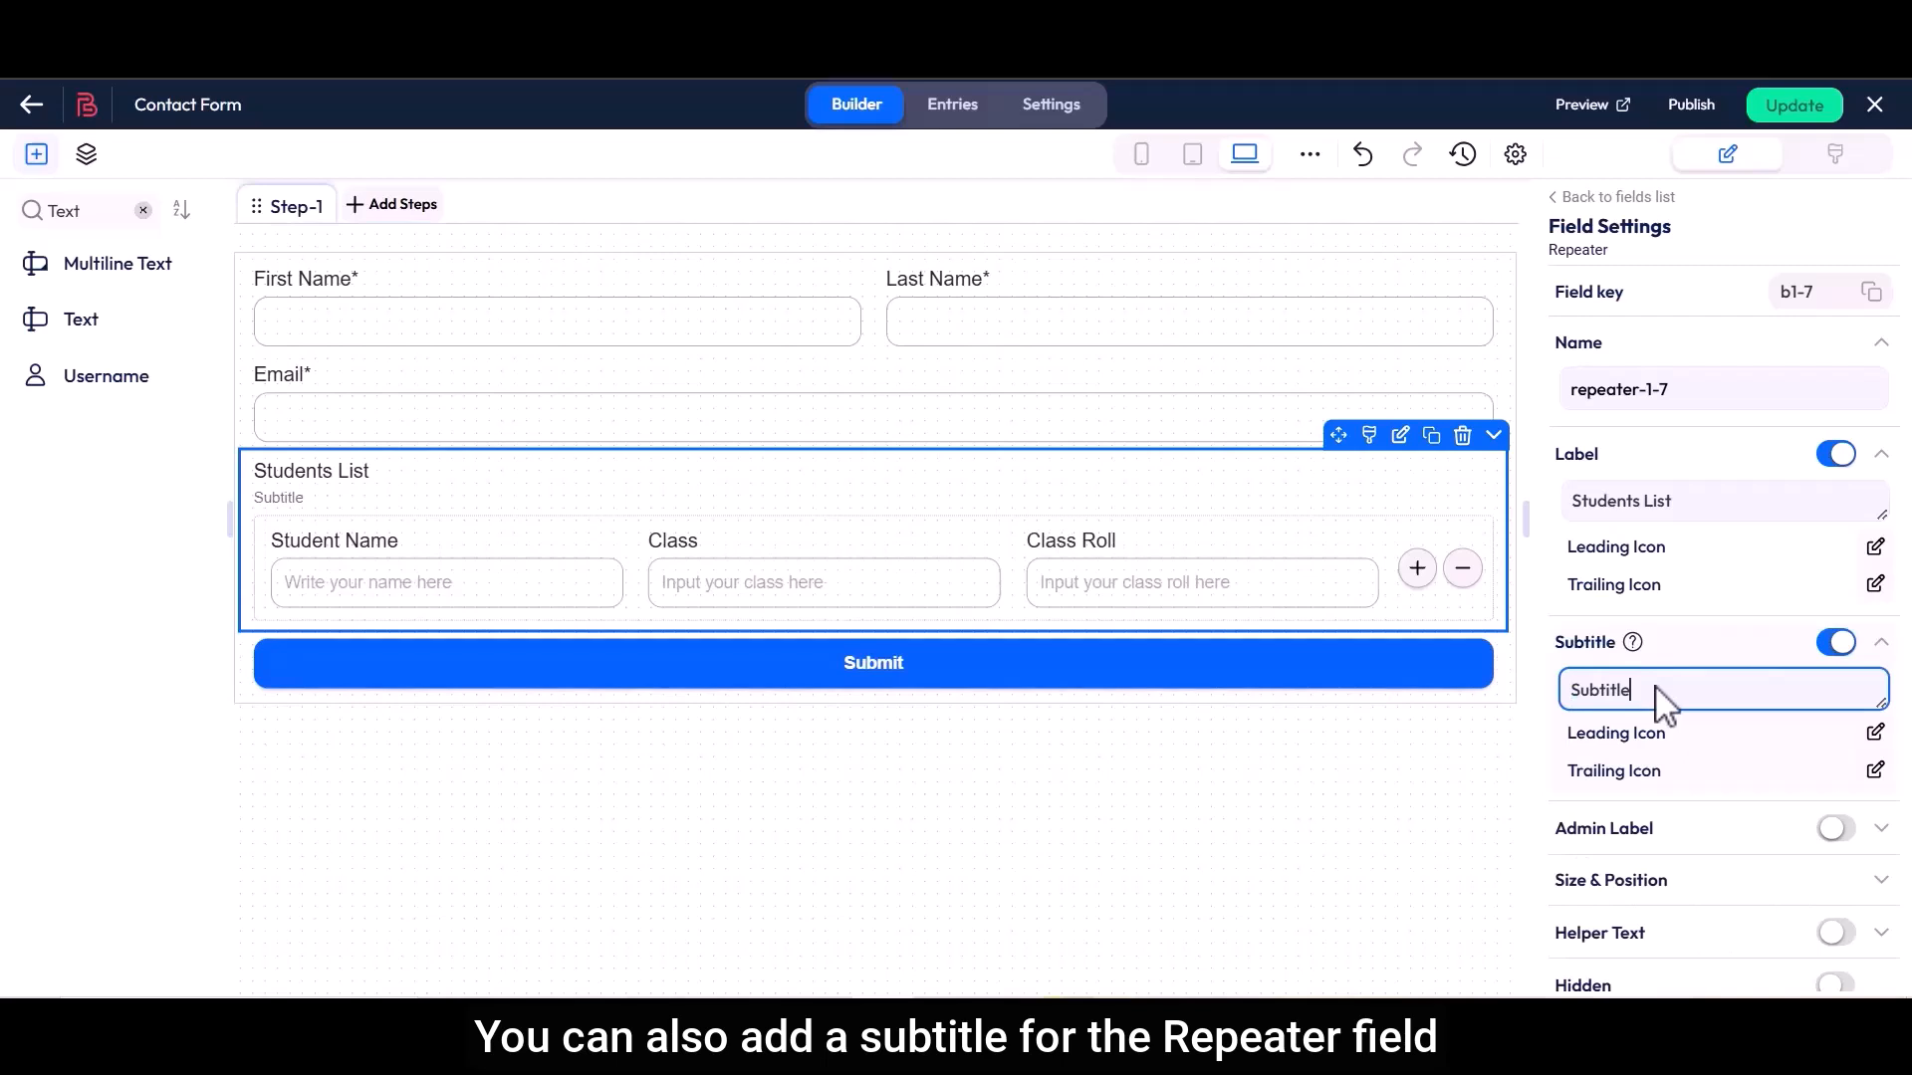
left_click(1835, 644)
Enable the Admin Label for the Students List repeater
left_click_drag(1591, 709, 1659, 713)
left_click(1835, 696)
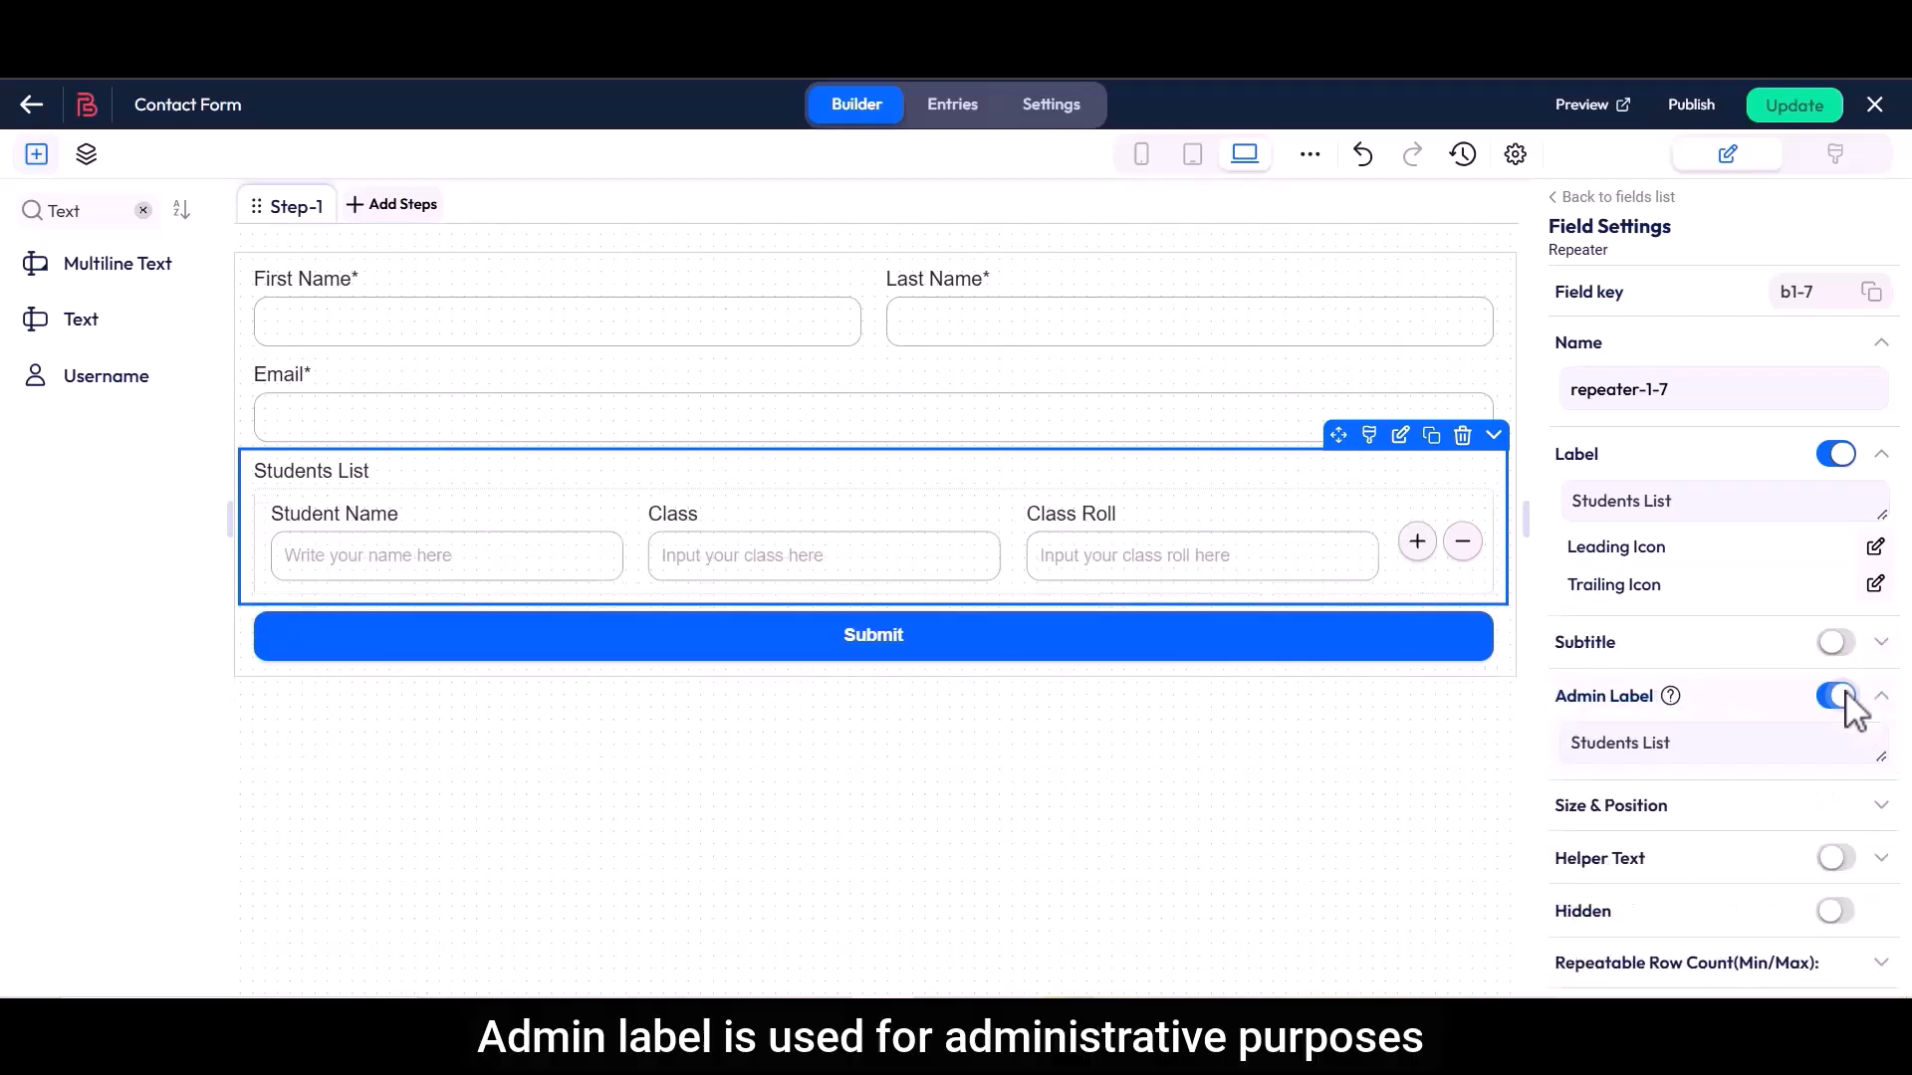
left_click(1570, 751)
left_click_drag(1570, 751, 1699, 760)
left_click(1700, 762)
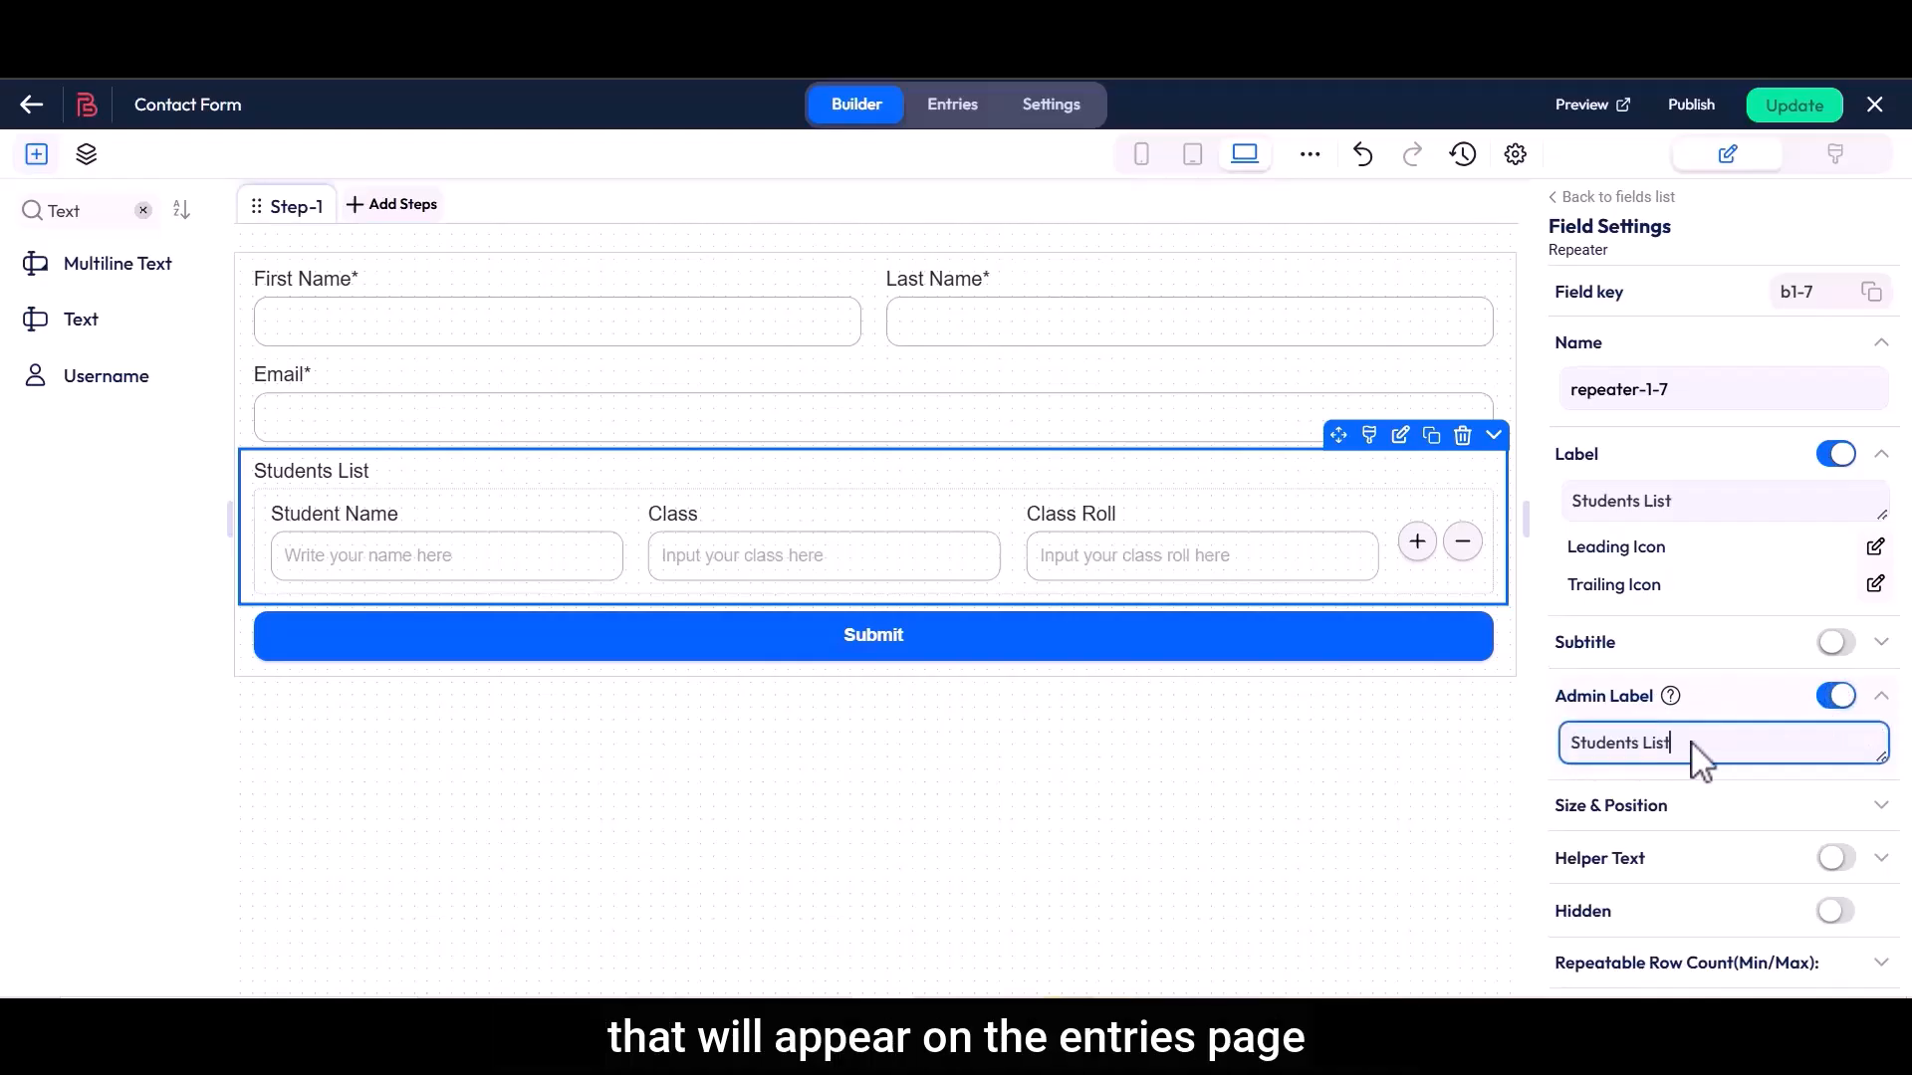
Expand the repeater's Size & Position settings and examine the X and W values
scroll(1700, 762, "down", 3)
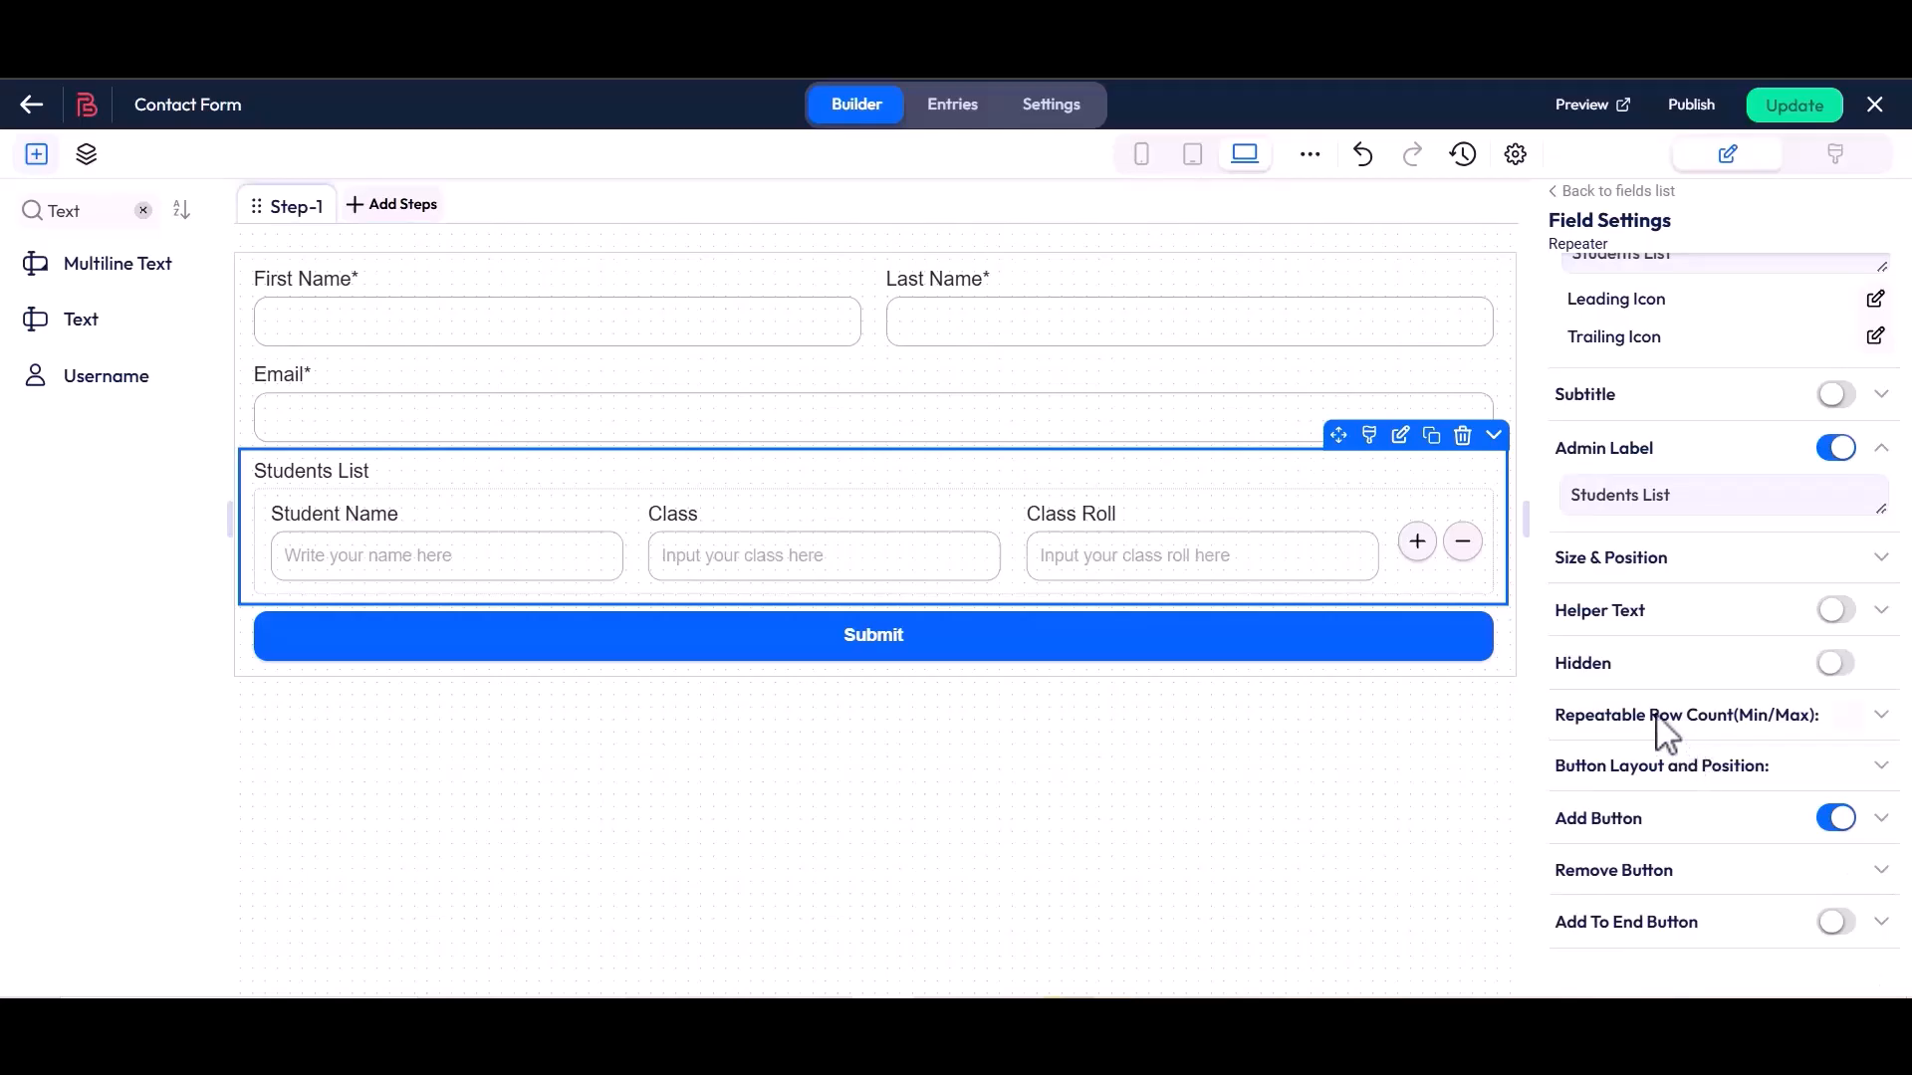
left_click(1677, 560)
left_click(1831, 602)
left_click(1666, 591)
left_click(1668, 602)
left_click(1831, 592)
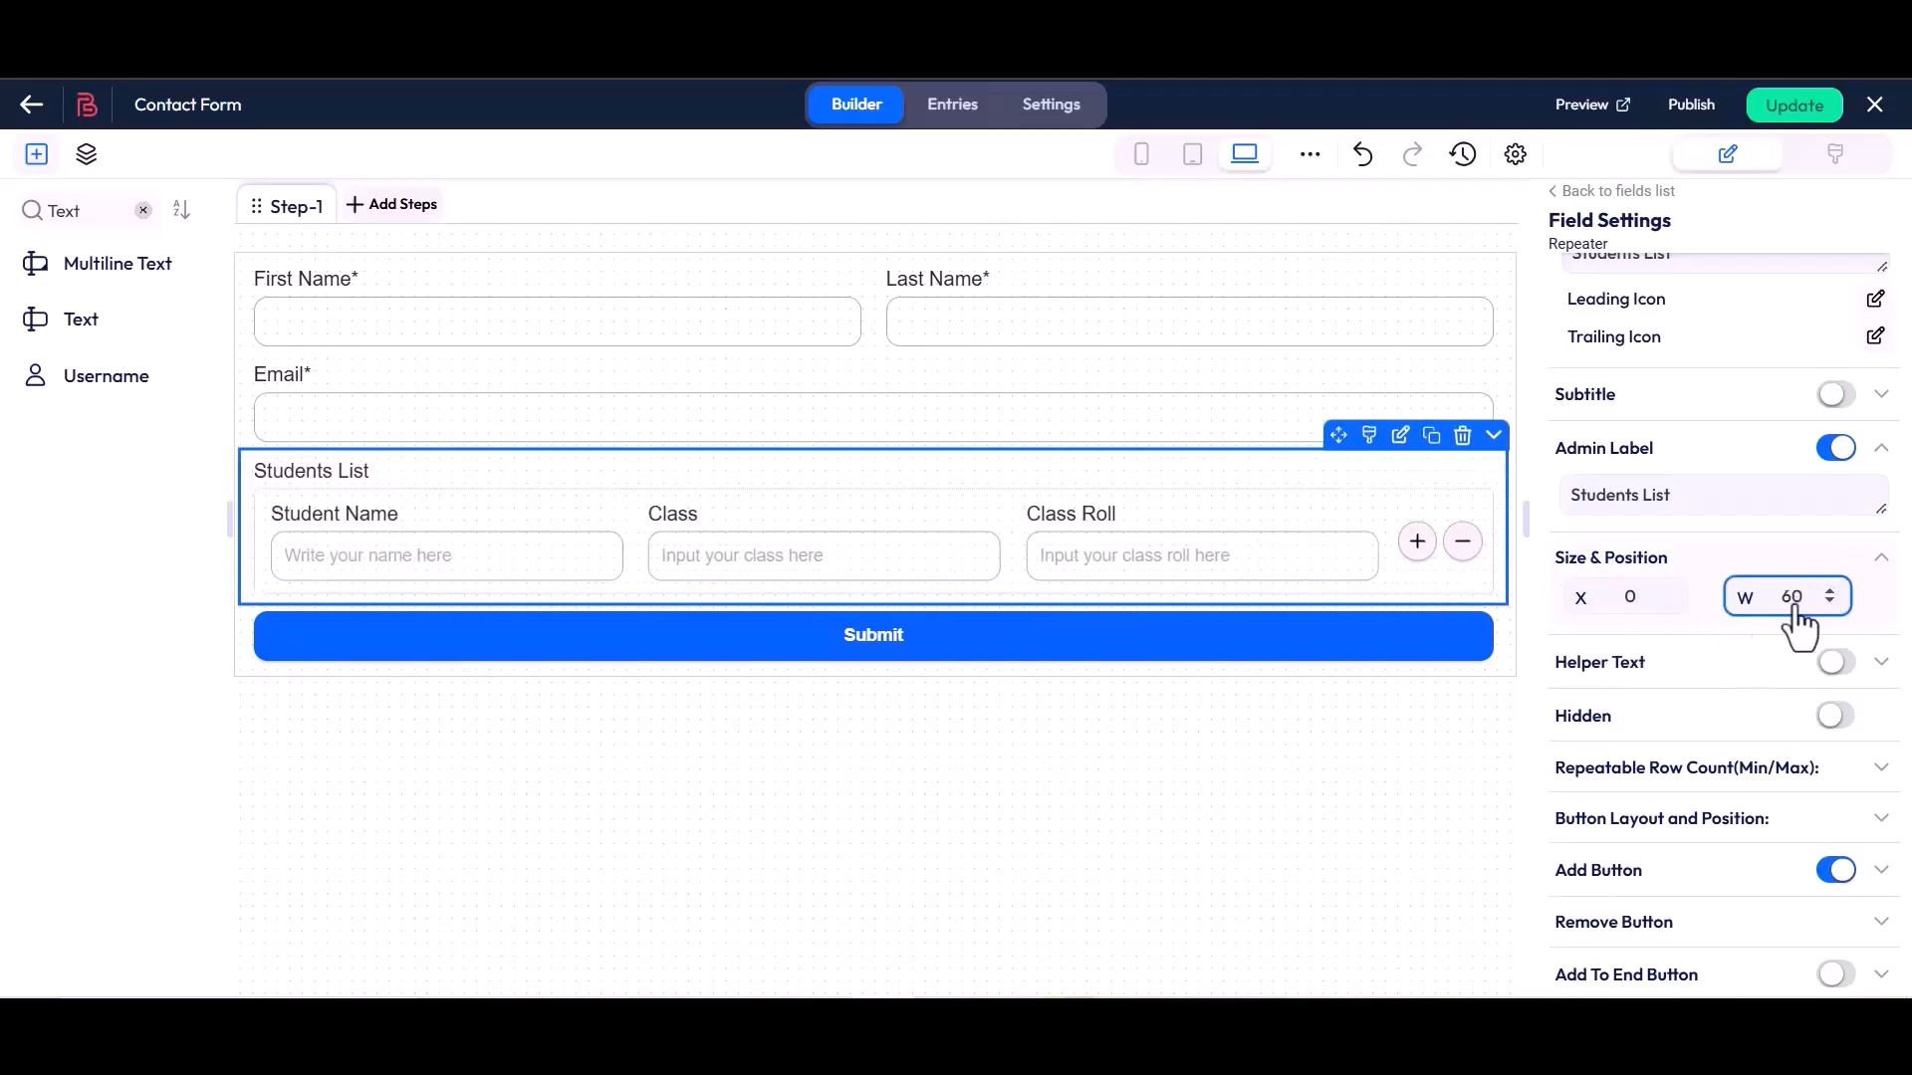
Try out the Helper Text option on the Students List repeater and switch it back off
left_click_drag(1561, 665, 1670, 707)
left_click(1649, 665)
left_click(1836, 663)
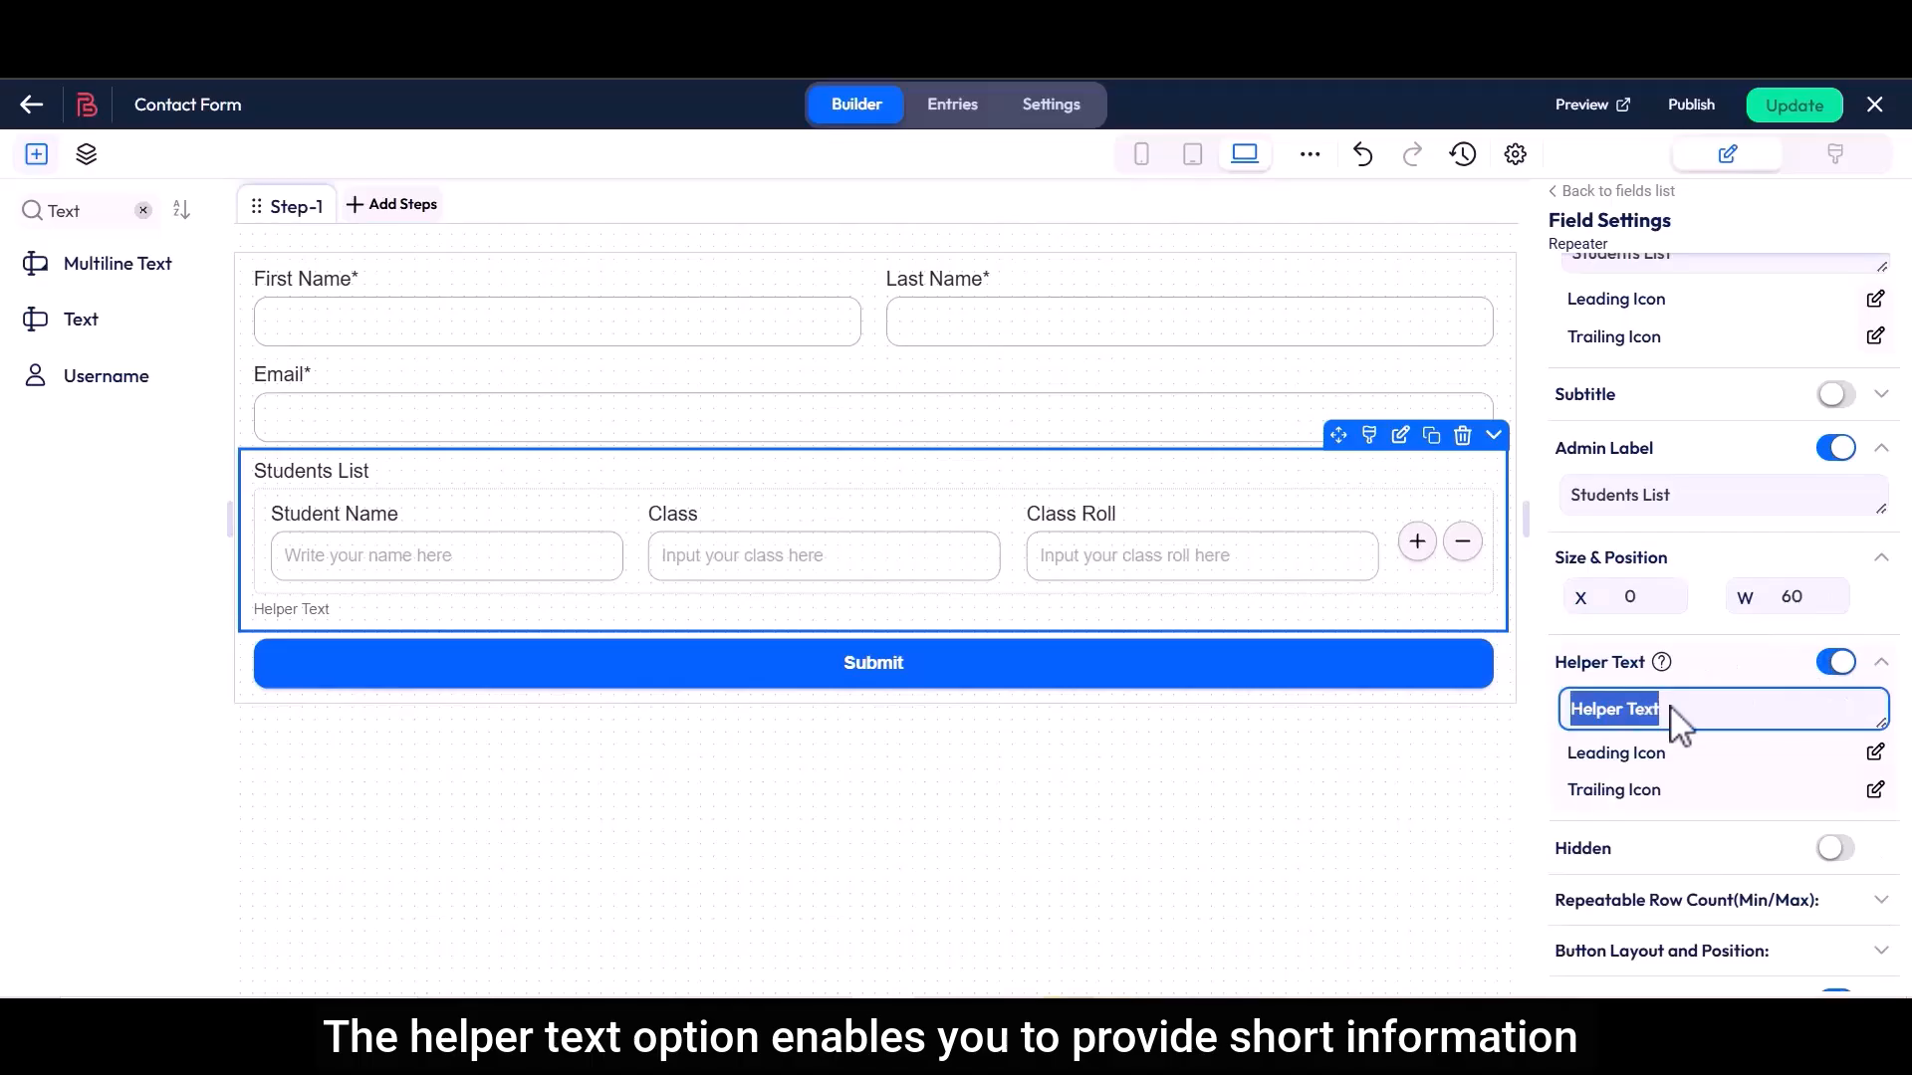
left_click(1670, 707)
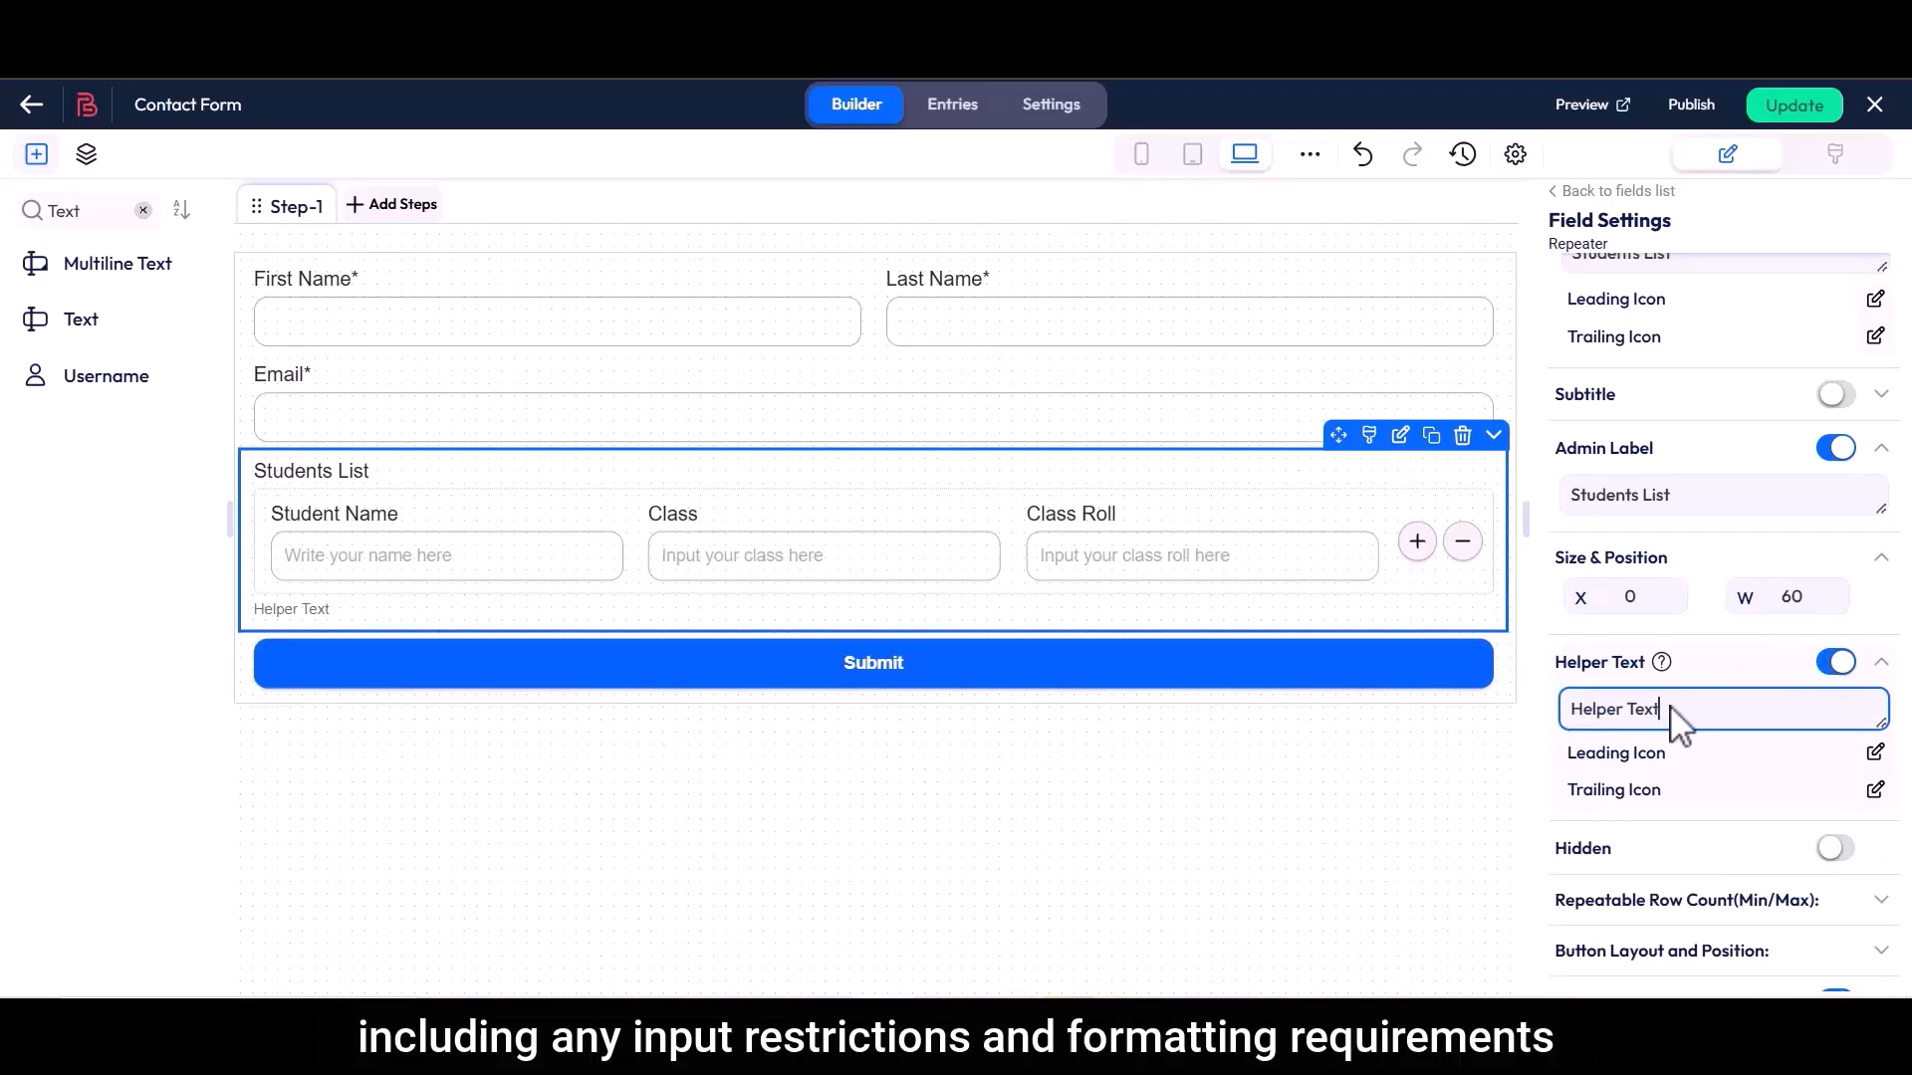
left_click(1835, 663)
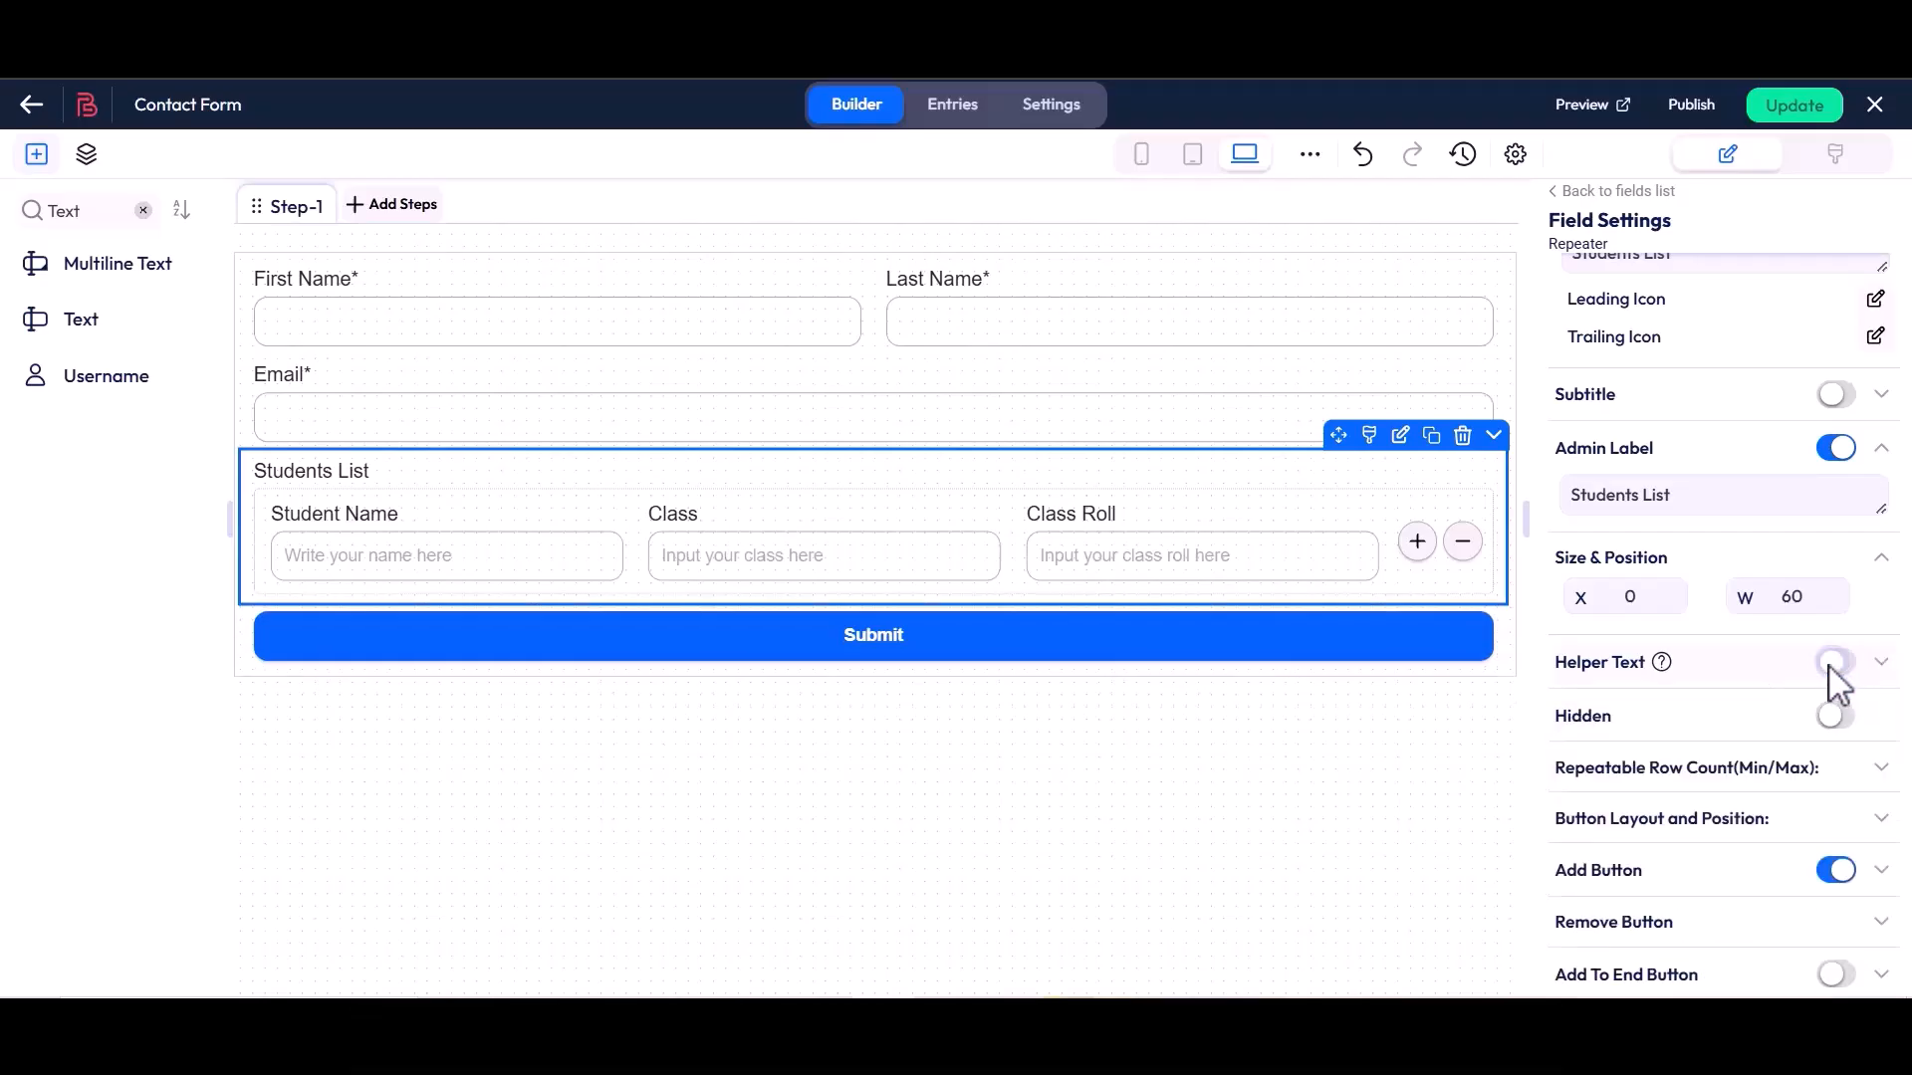
Try hiding the Students List repeater with the Hidden option and make it visible again
left_click_drag(1556, 717, 1615, 722)
left_click(1623, 722)
left_click(1835, 716)
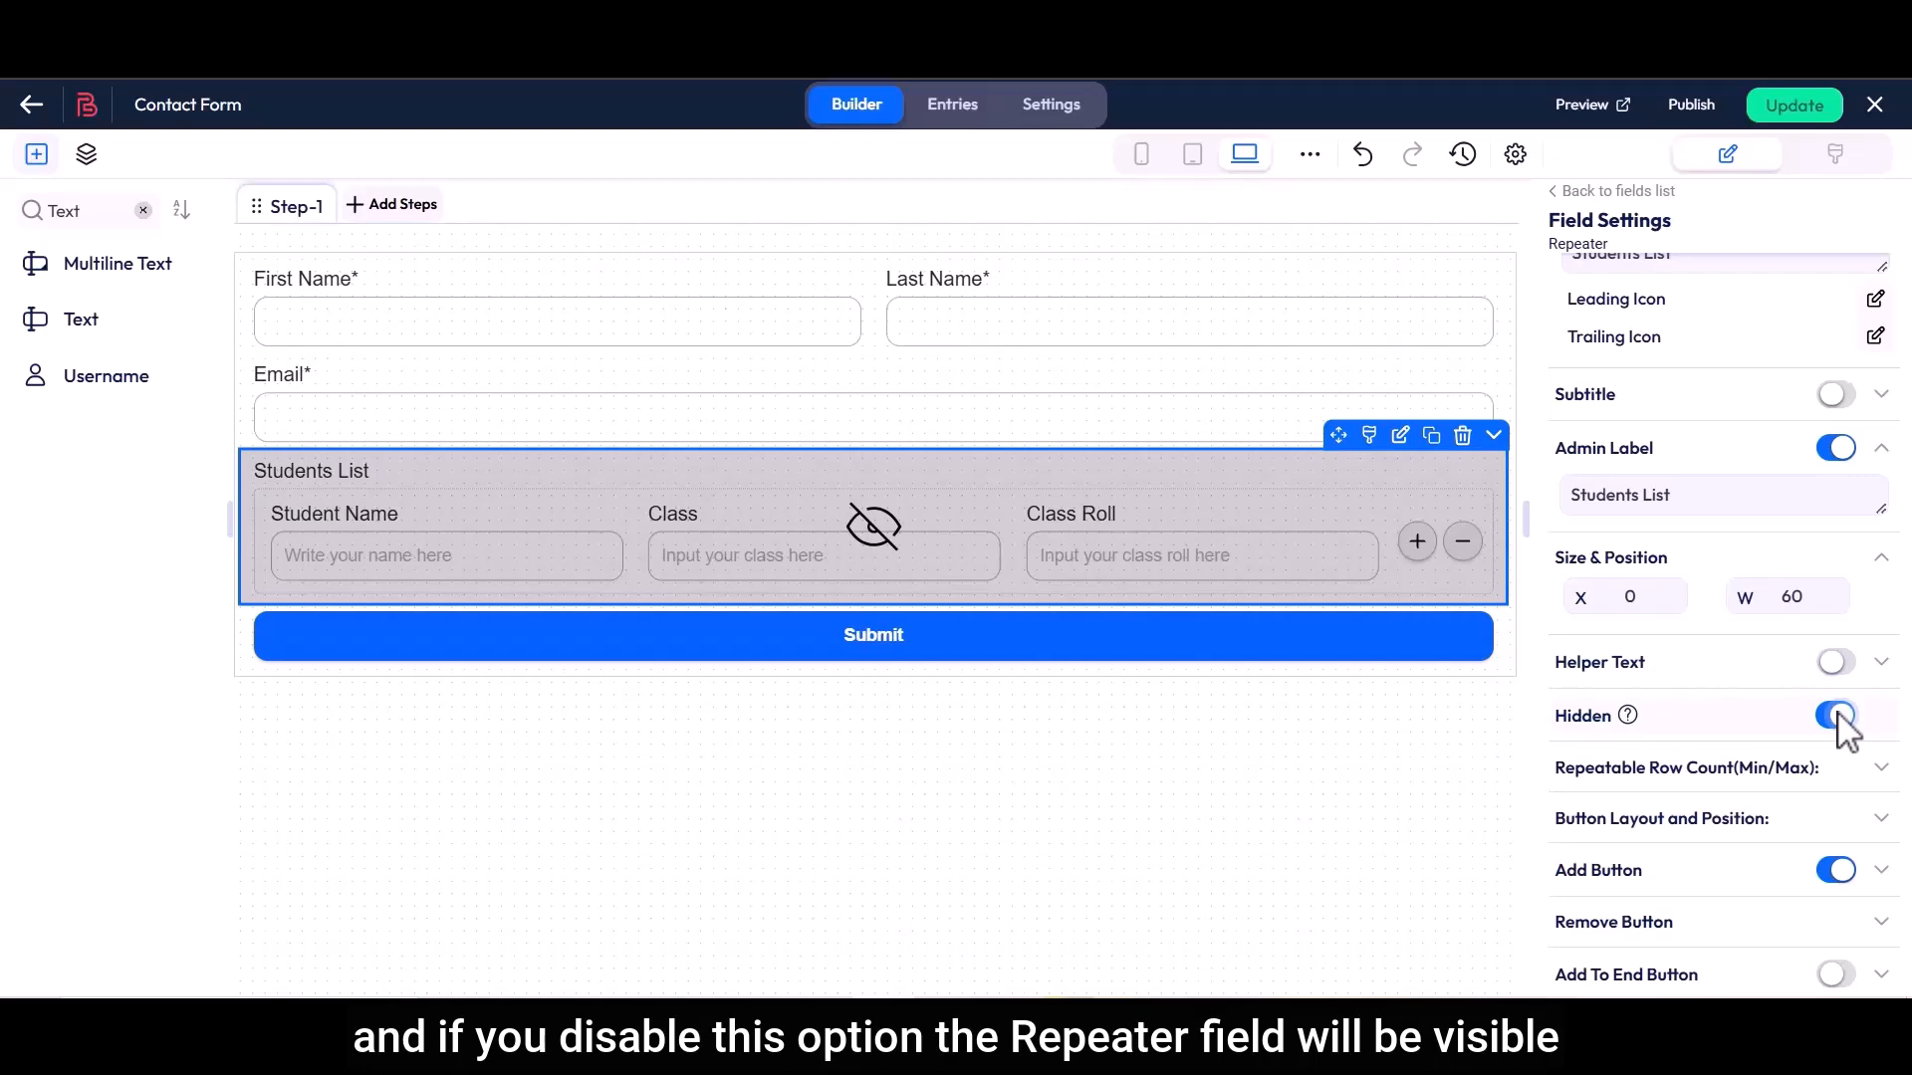
left_click(1835, 716)
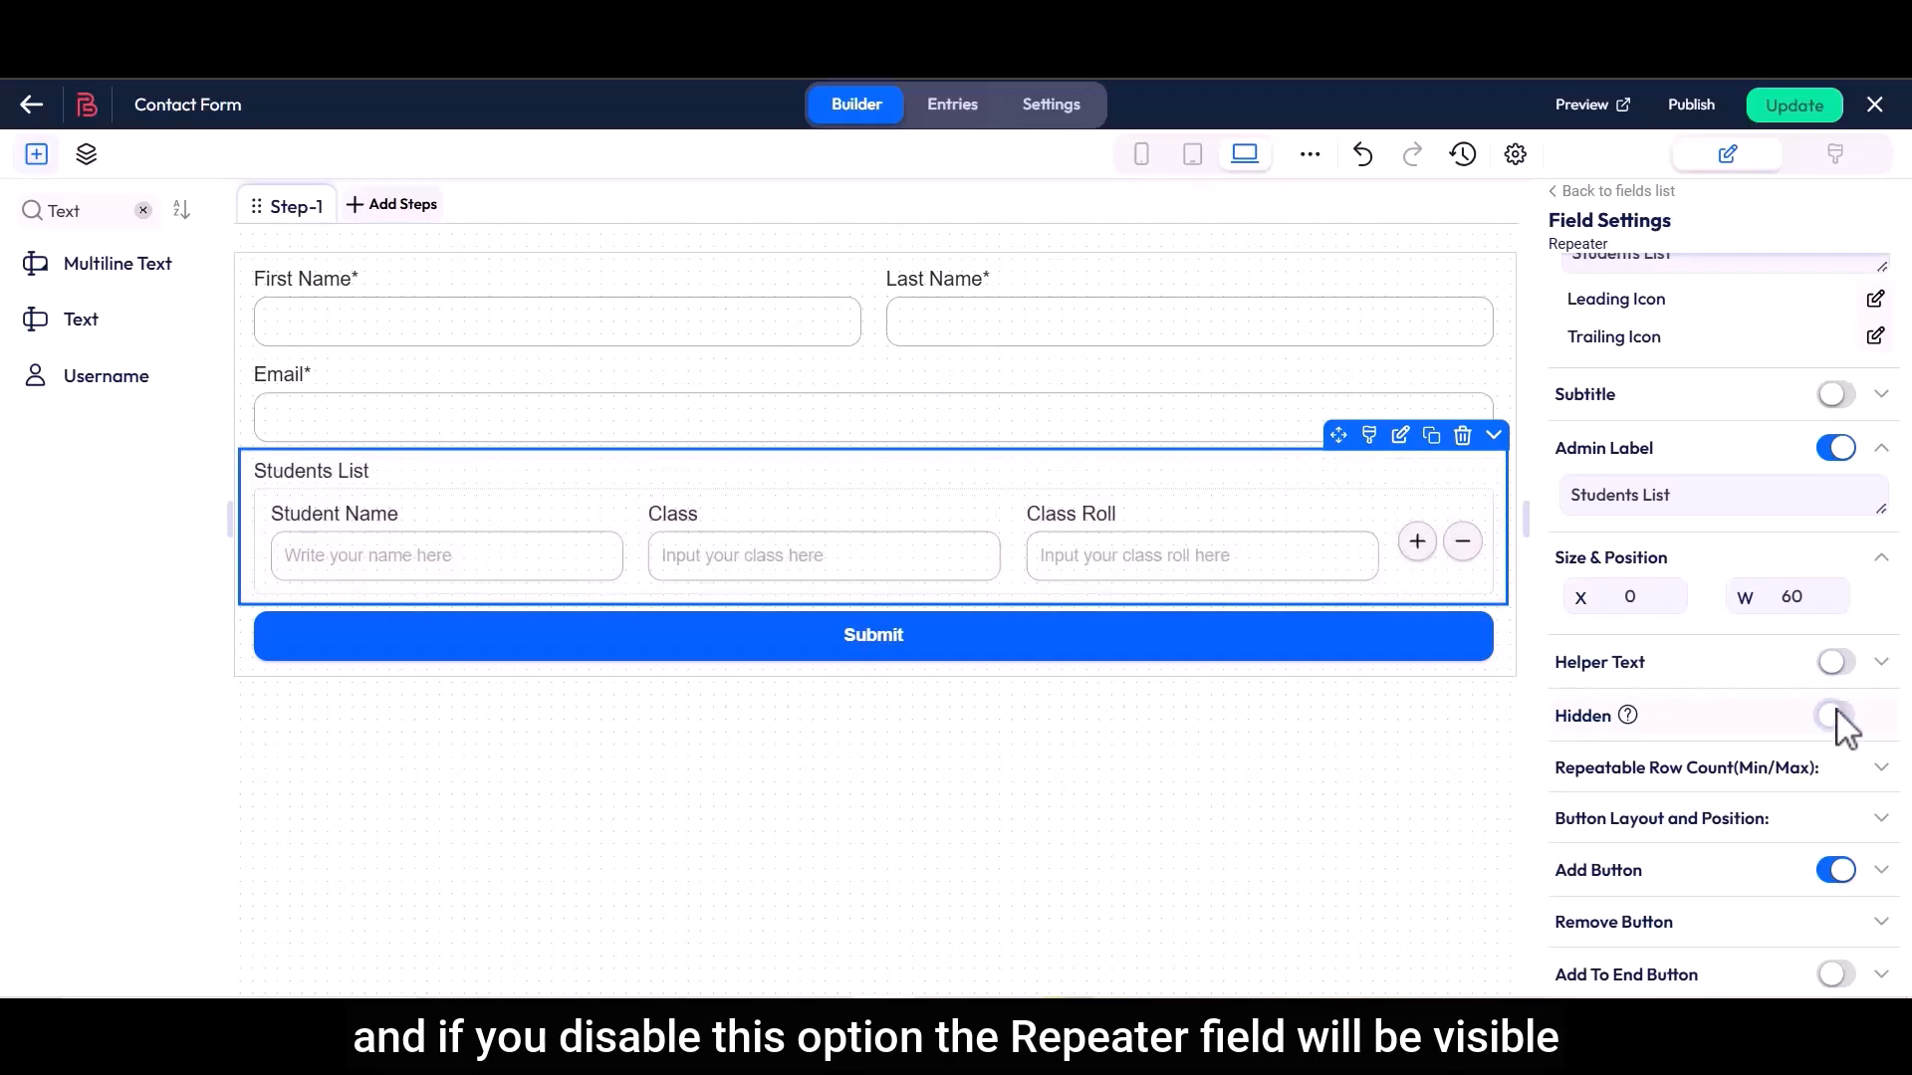
scroll(1837, 719, "down", 2)
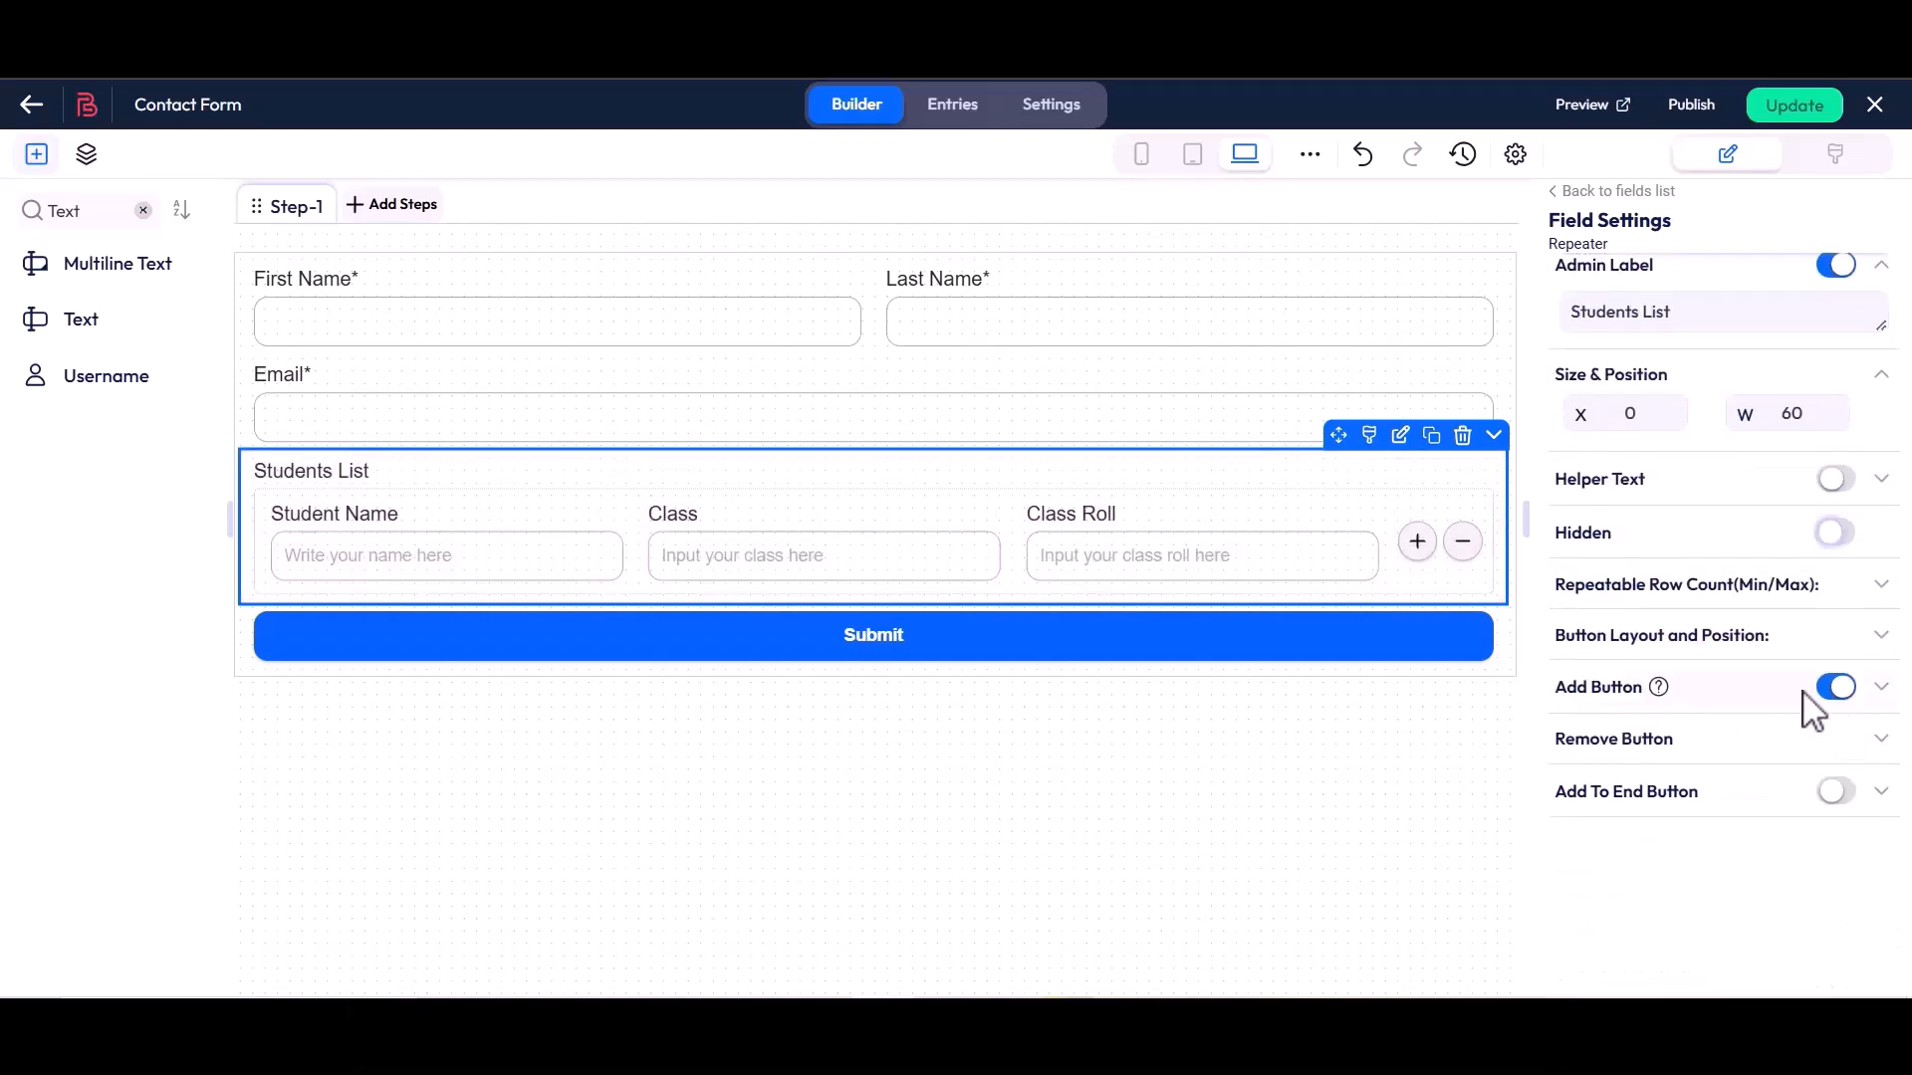
Expand the Repeatable Row Count settings and set both the Default Row and the Minimum Row to 1
left_click_drag(1555, 590, 1835, 610)
left_click(1835, 611)
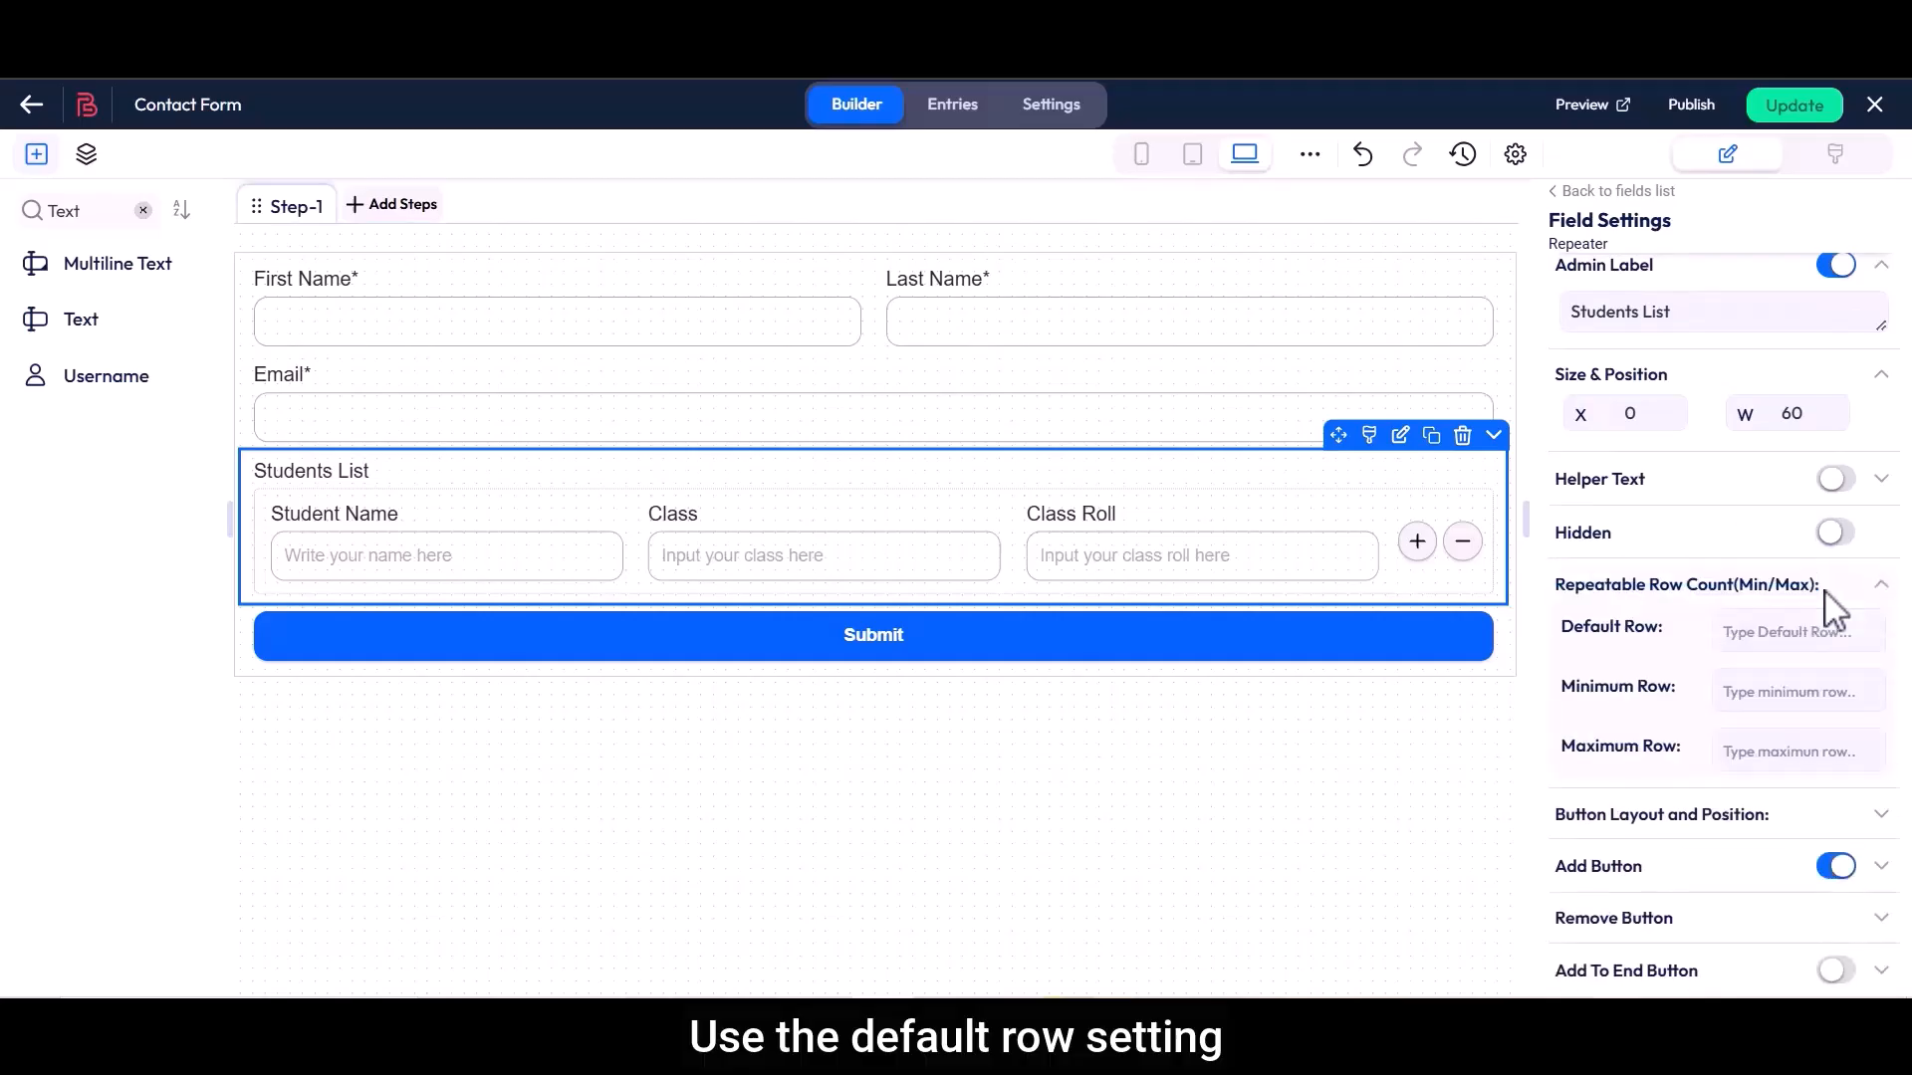
left_click_drag(1601, 642, 1672, 640)
left_click(1748, 643)
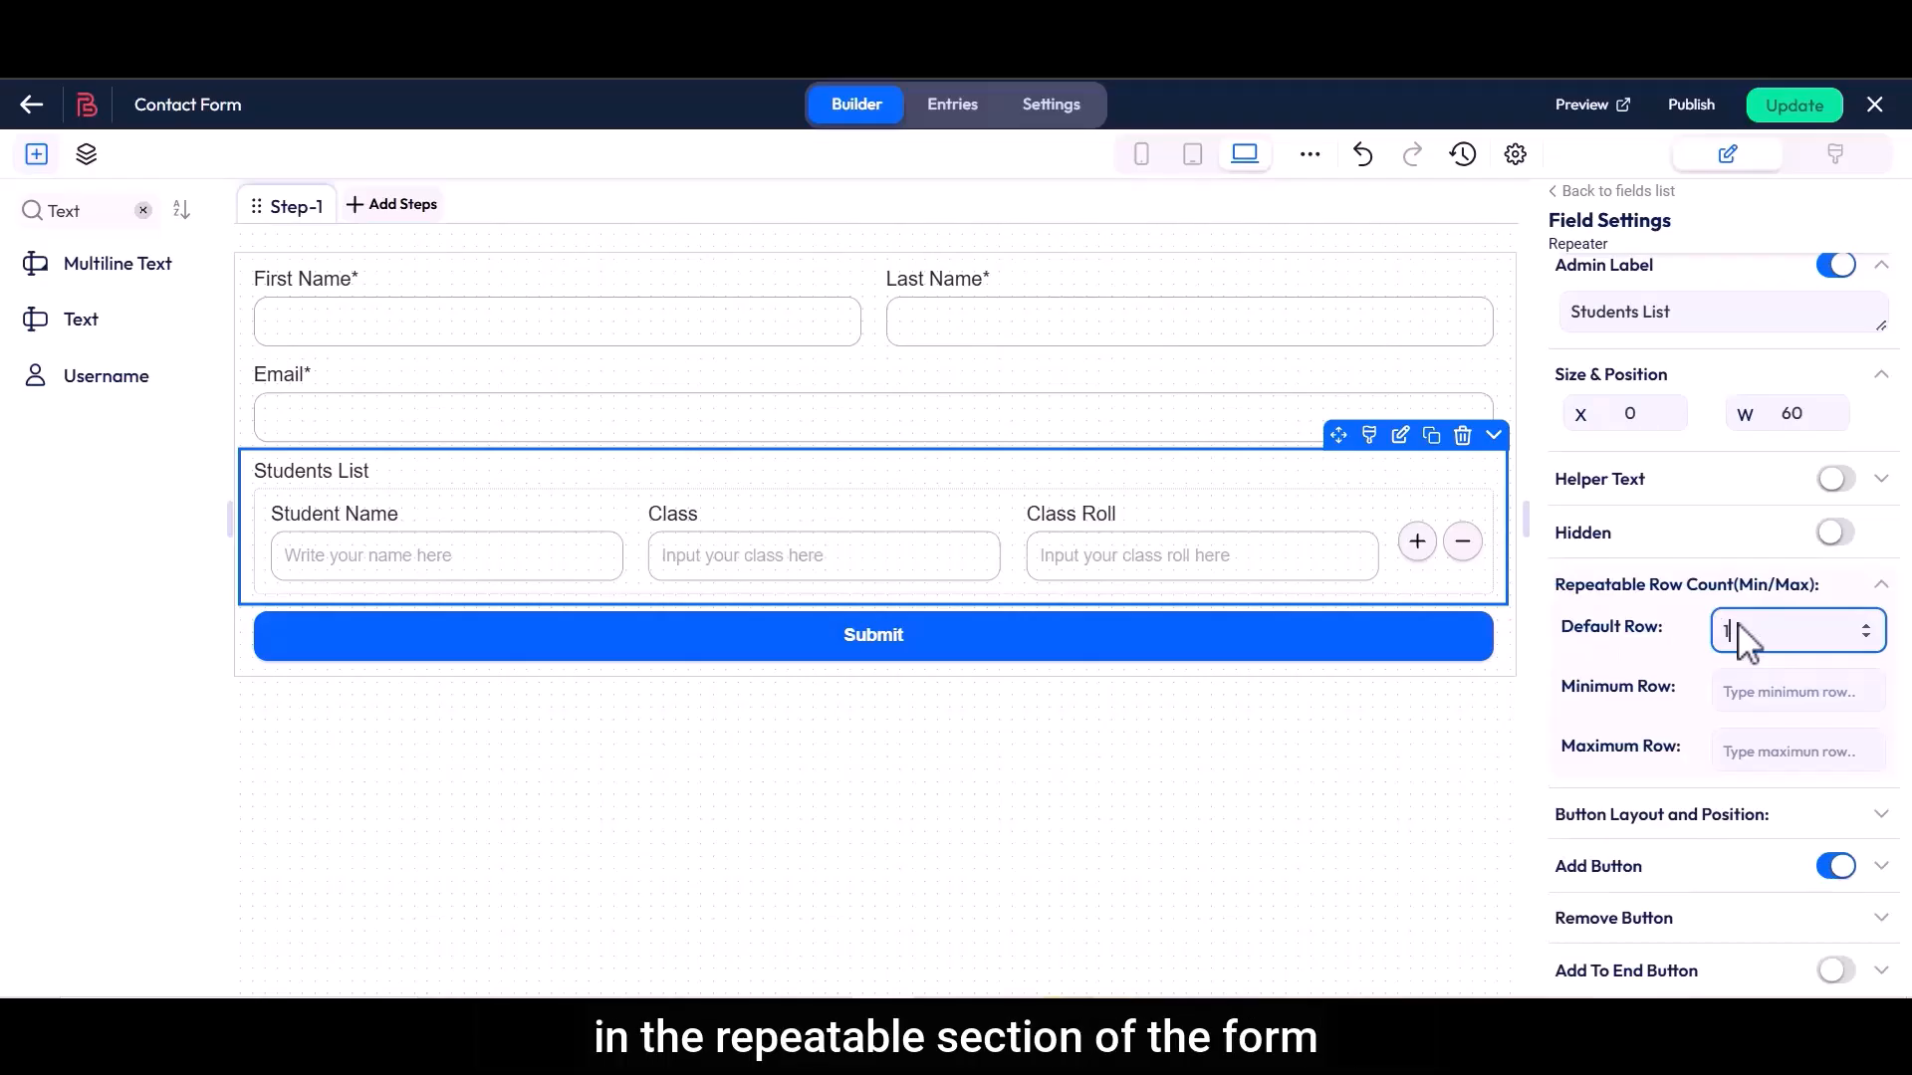
left_click_drag(1564, 697, 1681, 697)
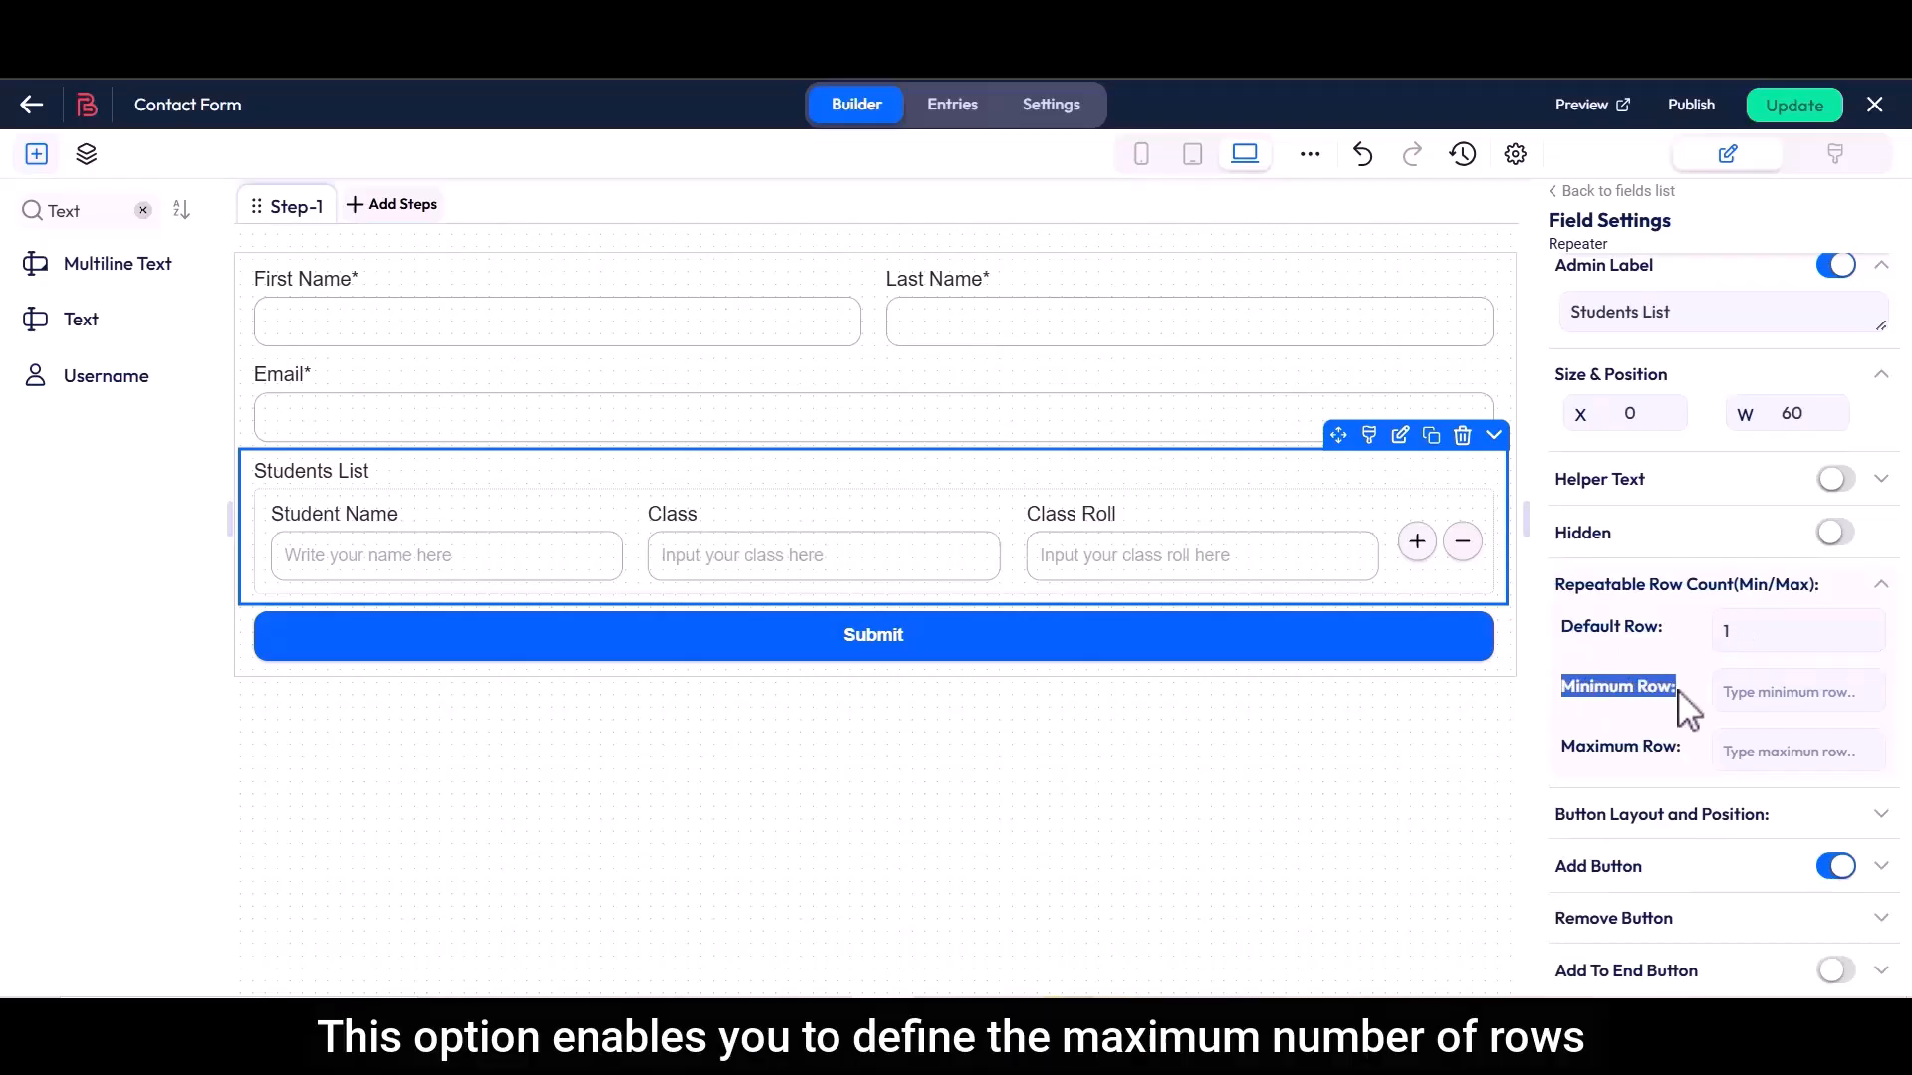
left_click(1738, 697)
type("1")
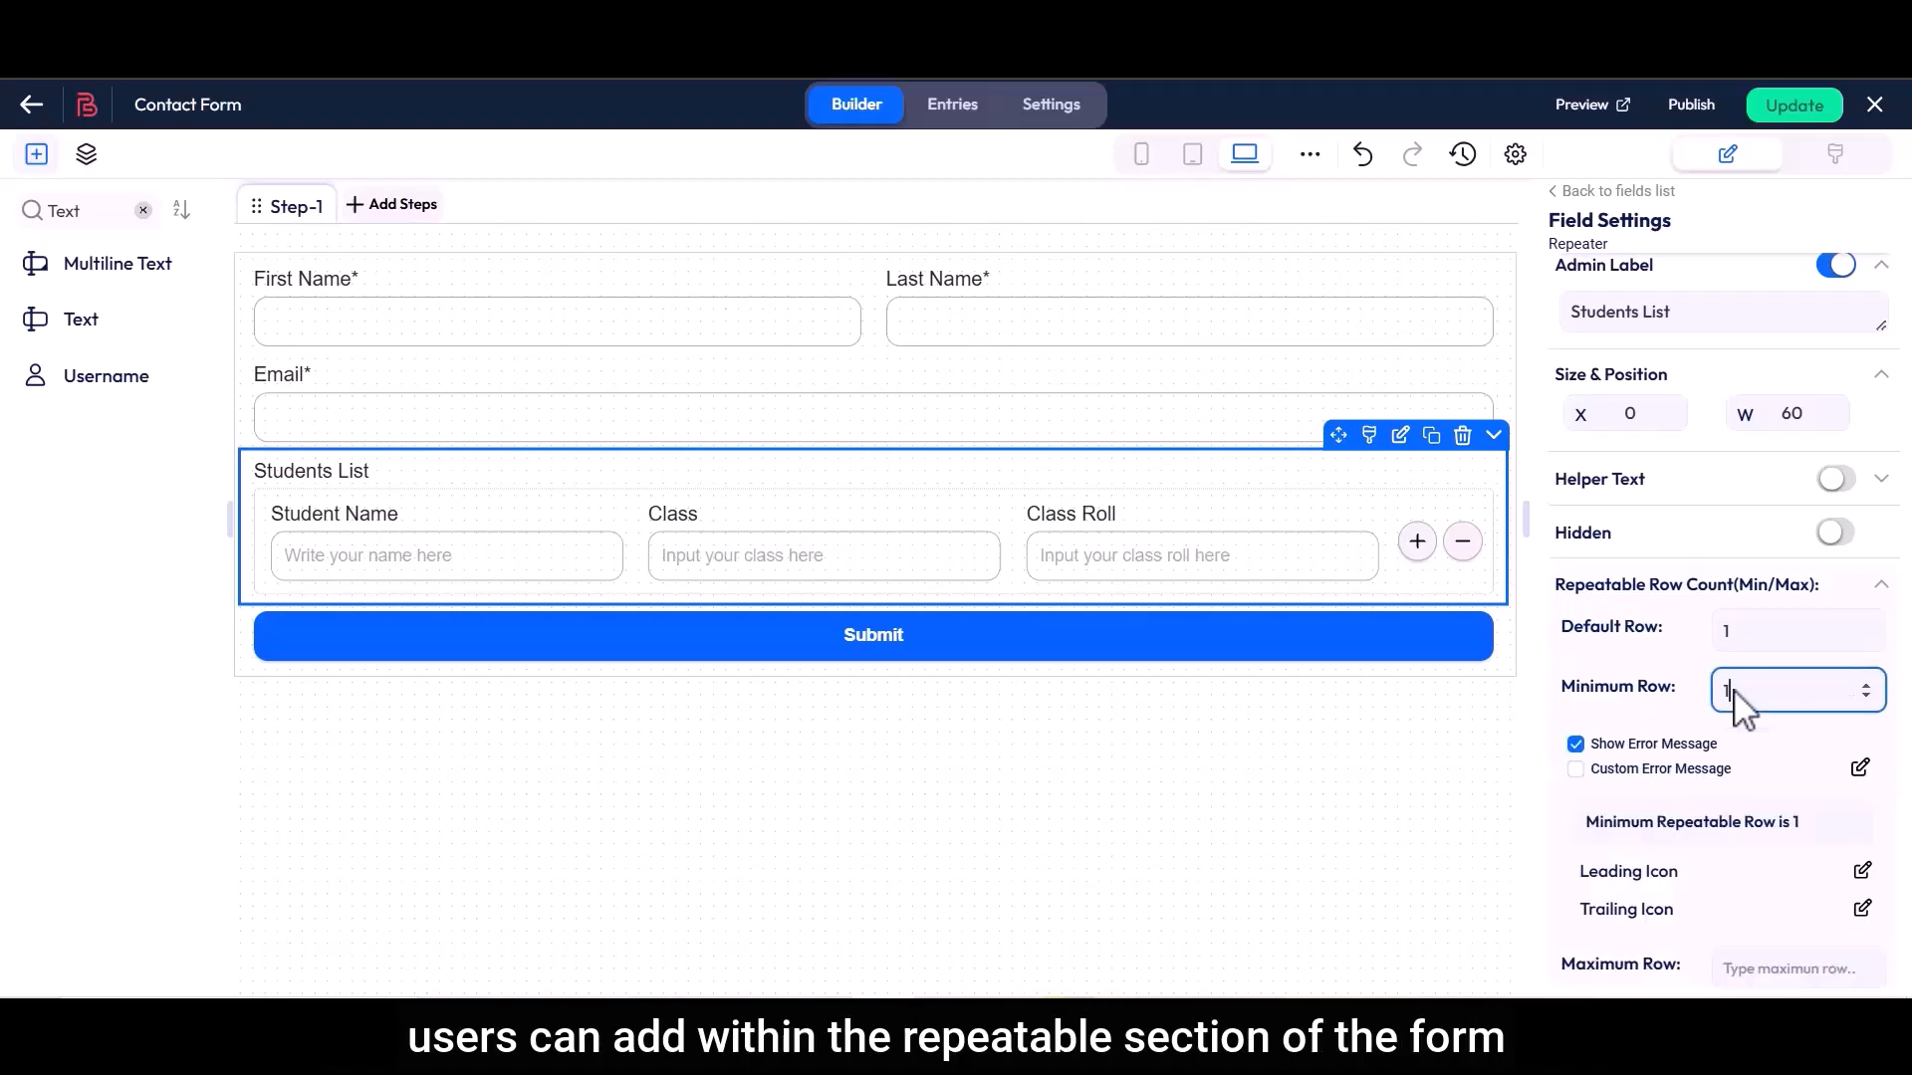
Enable the custom error message for the minimum row and save its text as "Minimum Repeatable Row is 1"
left_click(1638, 768)
left_click(1859, 768)
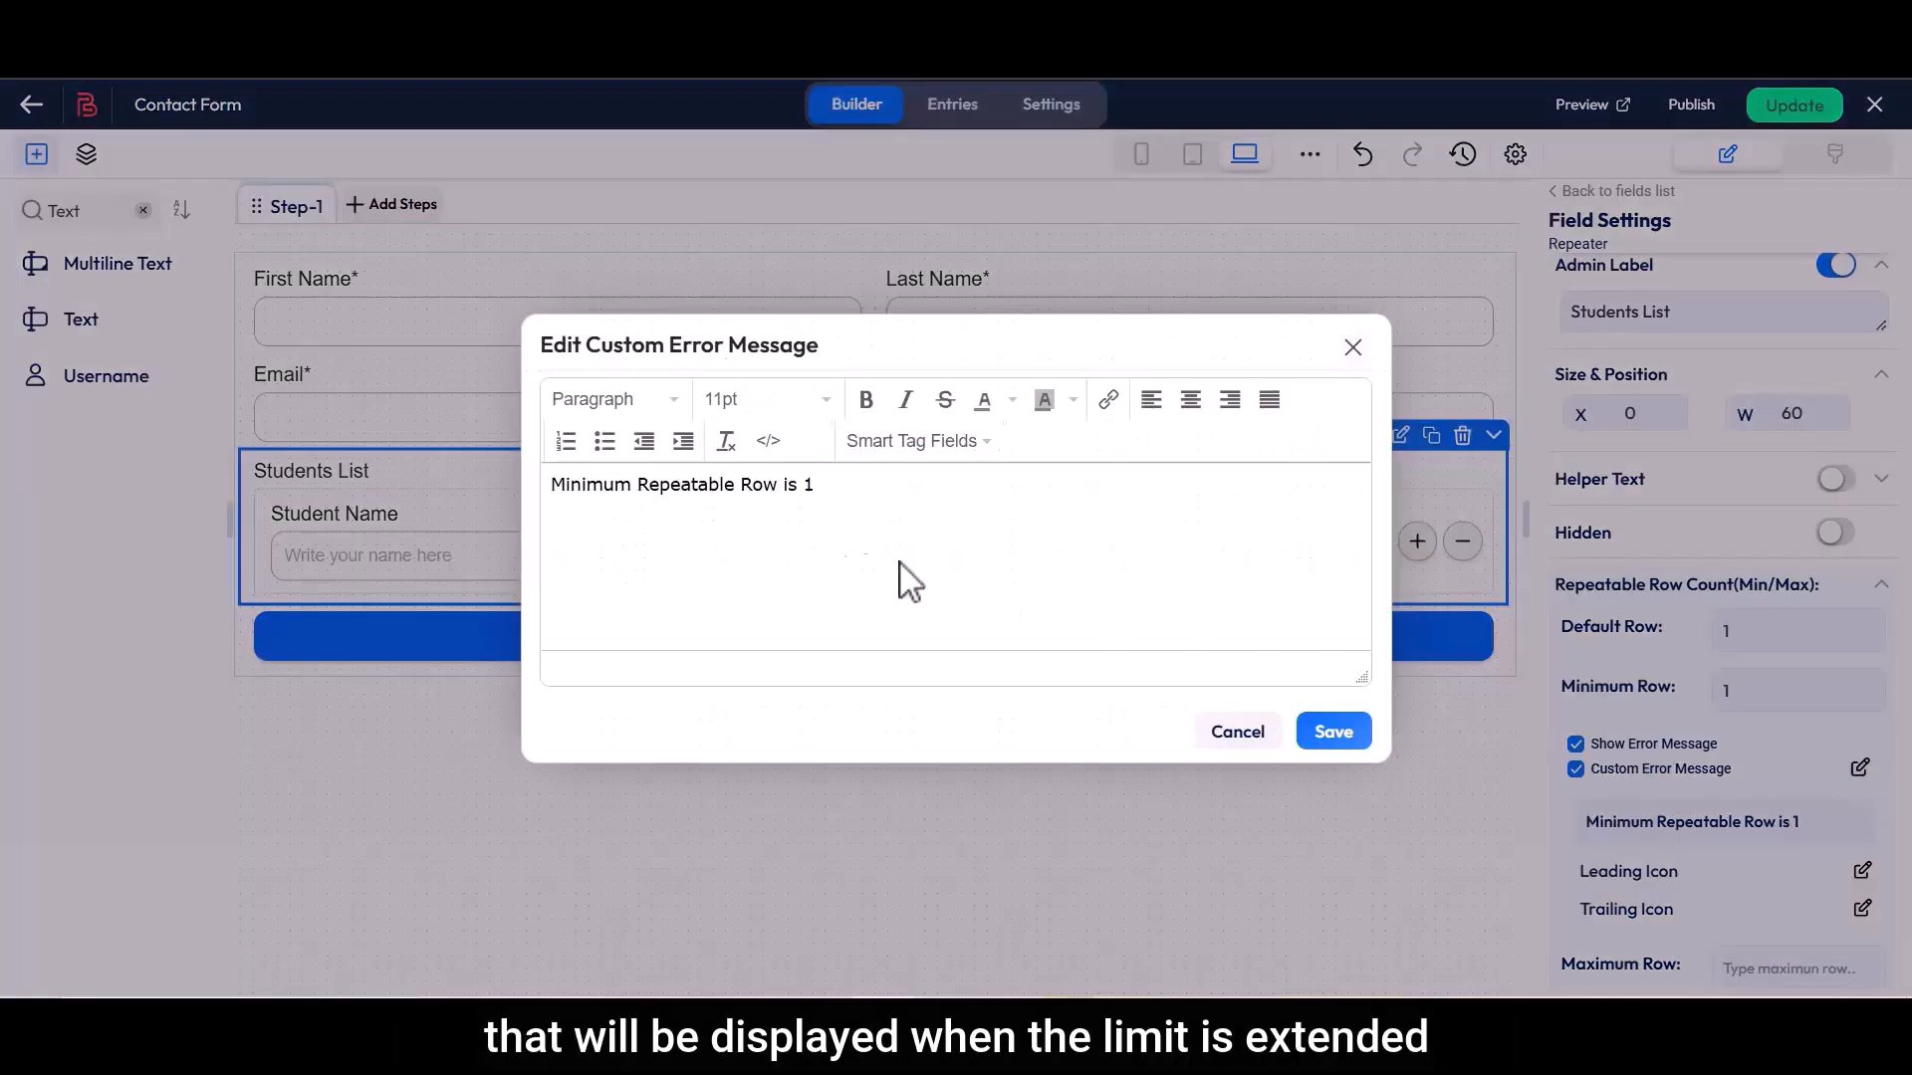
left_click_drag(554, 485, 824, 504)
left_click(1038, 602)
left_click(1333, 739)
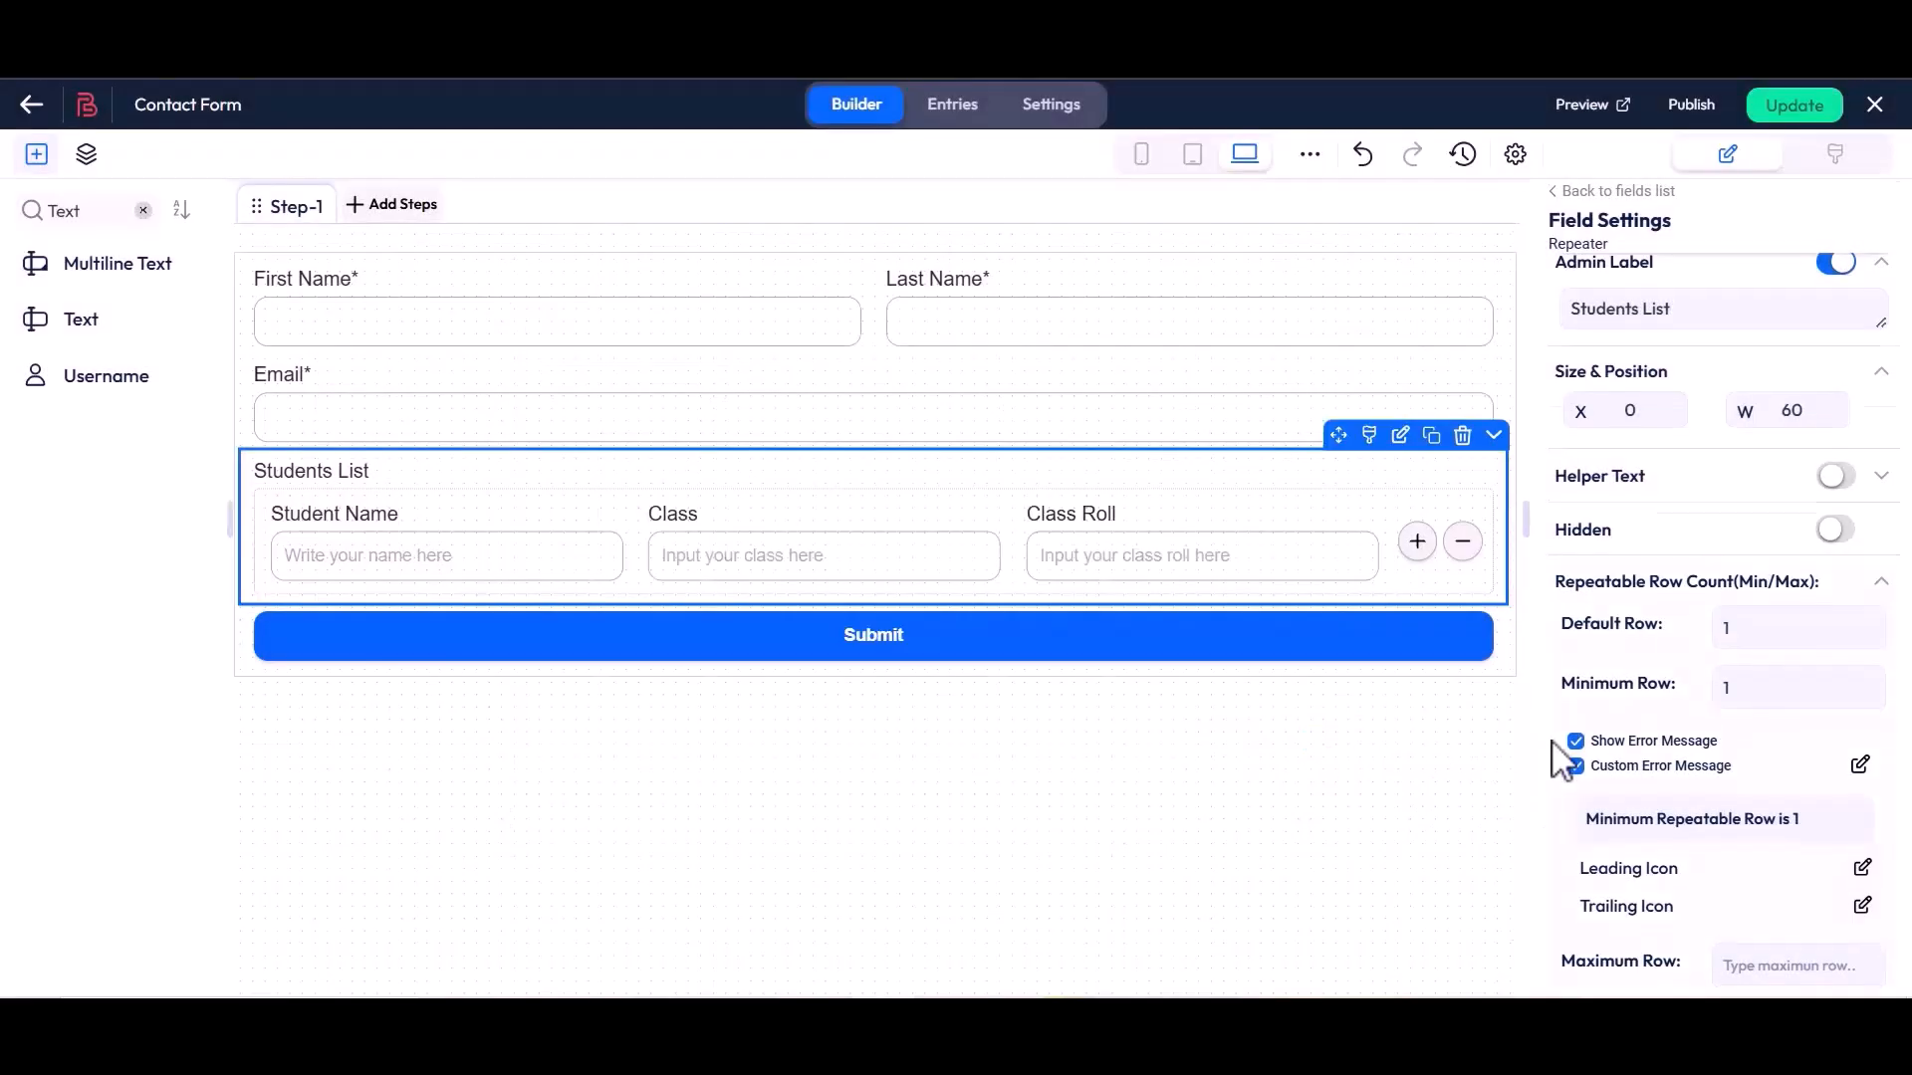
Set the Maximum Row of the Students List repeater to 5
scroll(1563, 746, "down", 3)
left_click(1731, 640)
type("5")
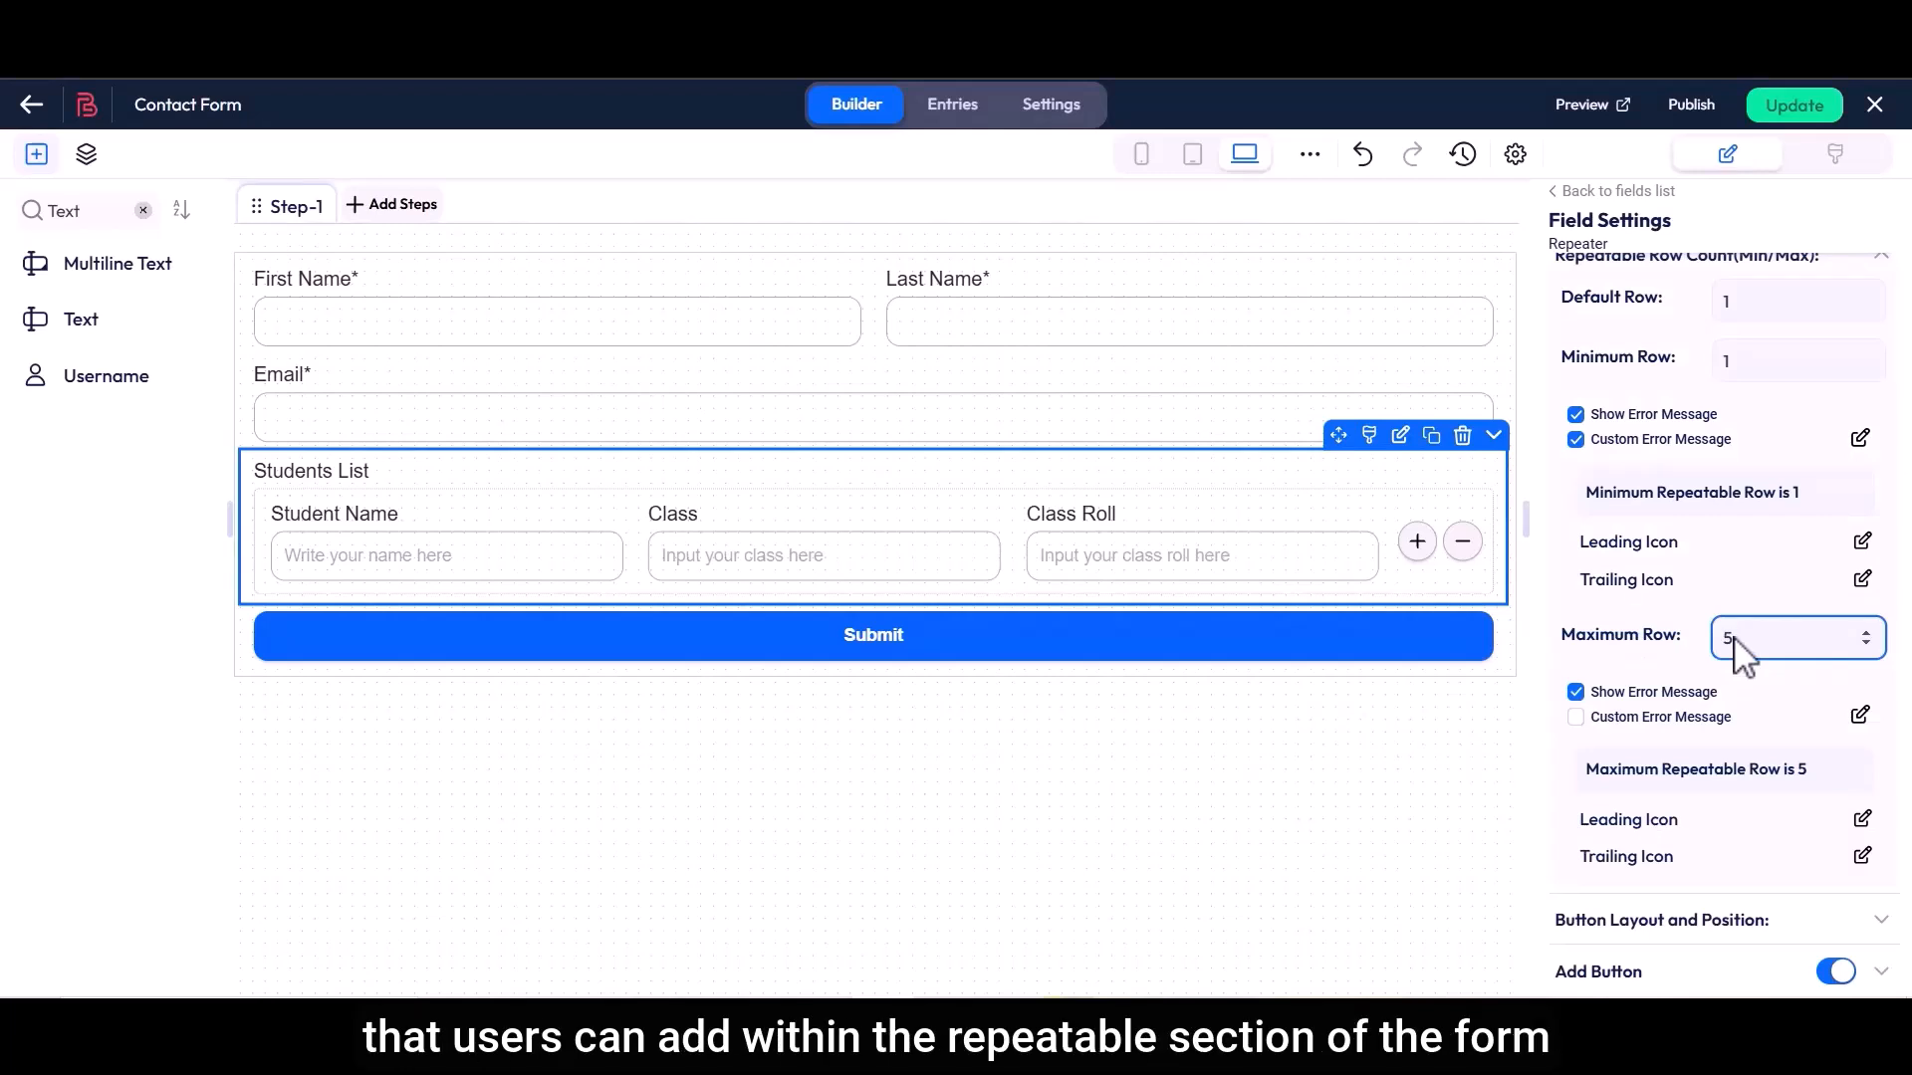
Enable the custom error message for the maximum row and save its text as "Maximum Repeatable Row is 5"
left_click(1575, 717)
left_click(1860, 716)
left_click_drag(551, 486, 829, 490)
left_click(829, 490)
left_click(1332, 733)
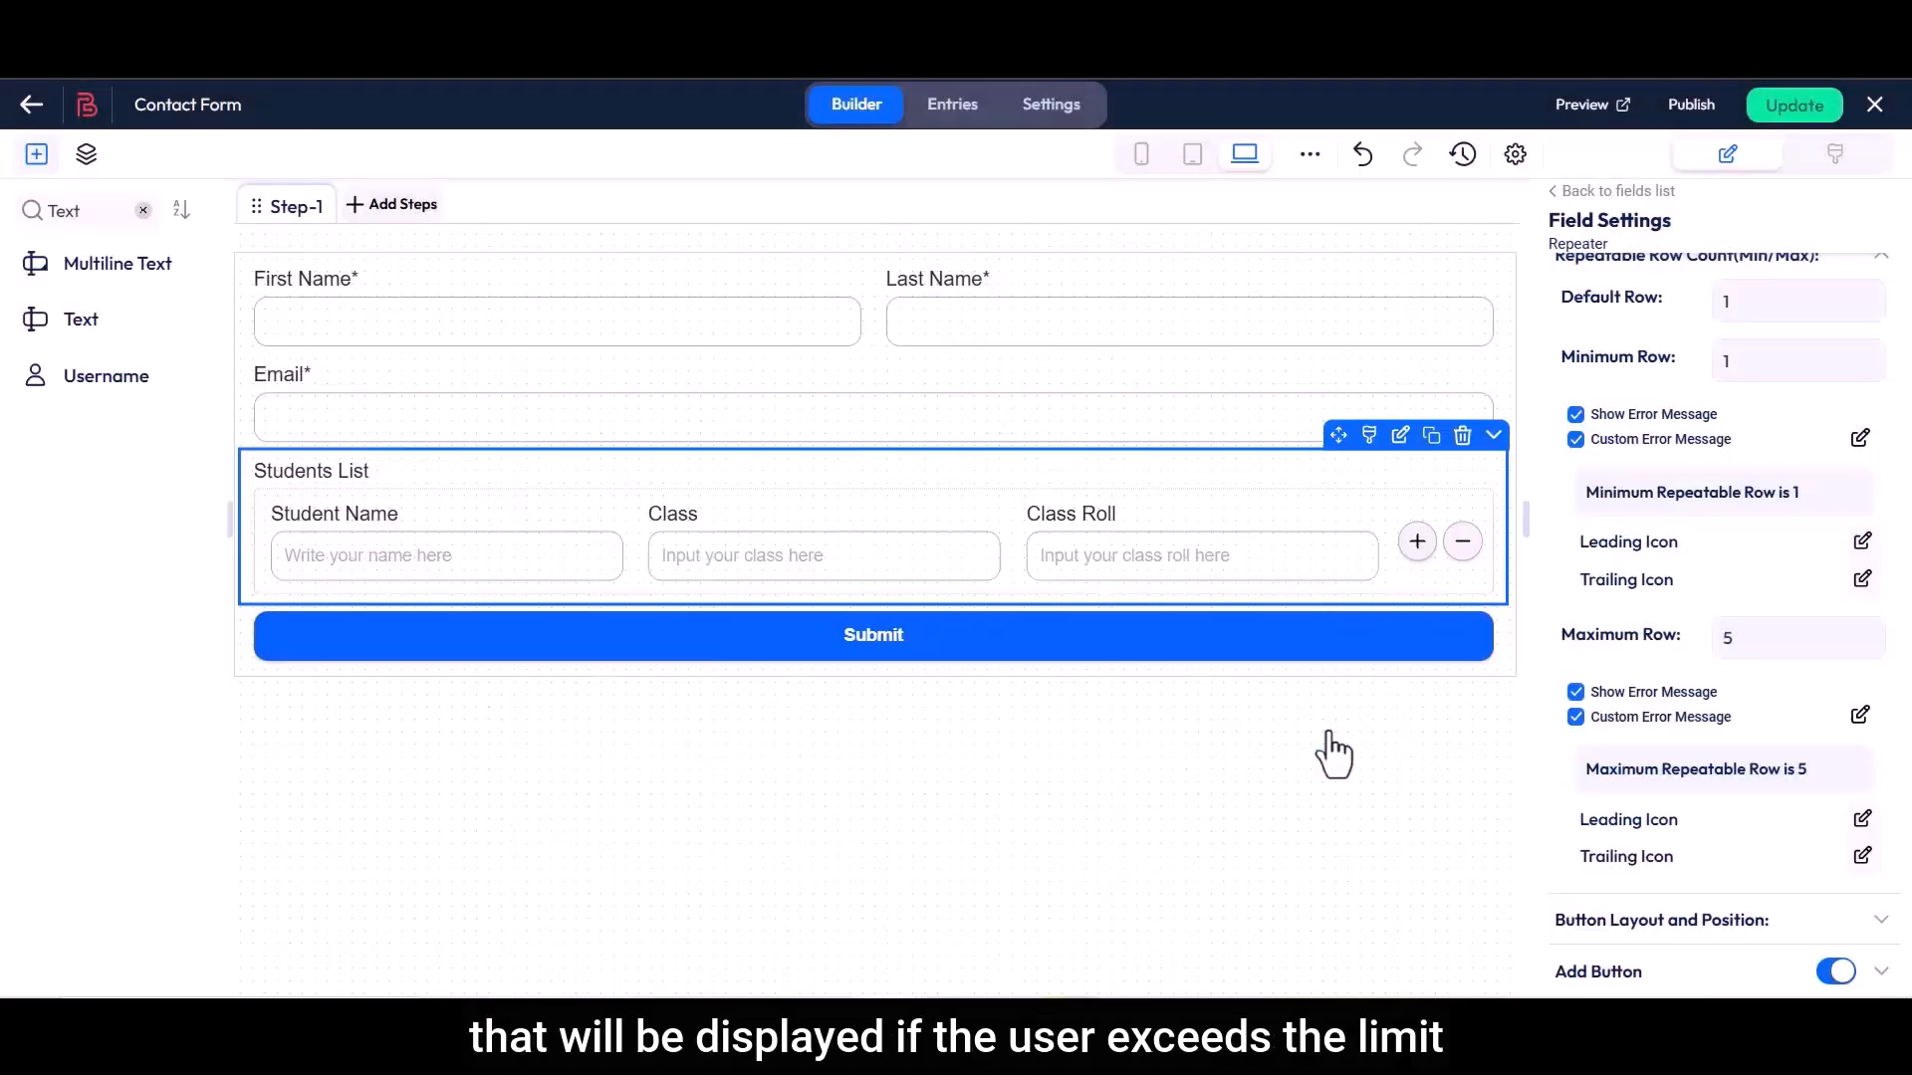
Expand the Button Layout and Position settings, review the Button Position options and keep Right selected
scroll(1557, 759, "down", 3)
left_click_drag(1566, 677, 1792, 683)
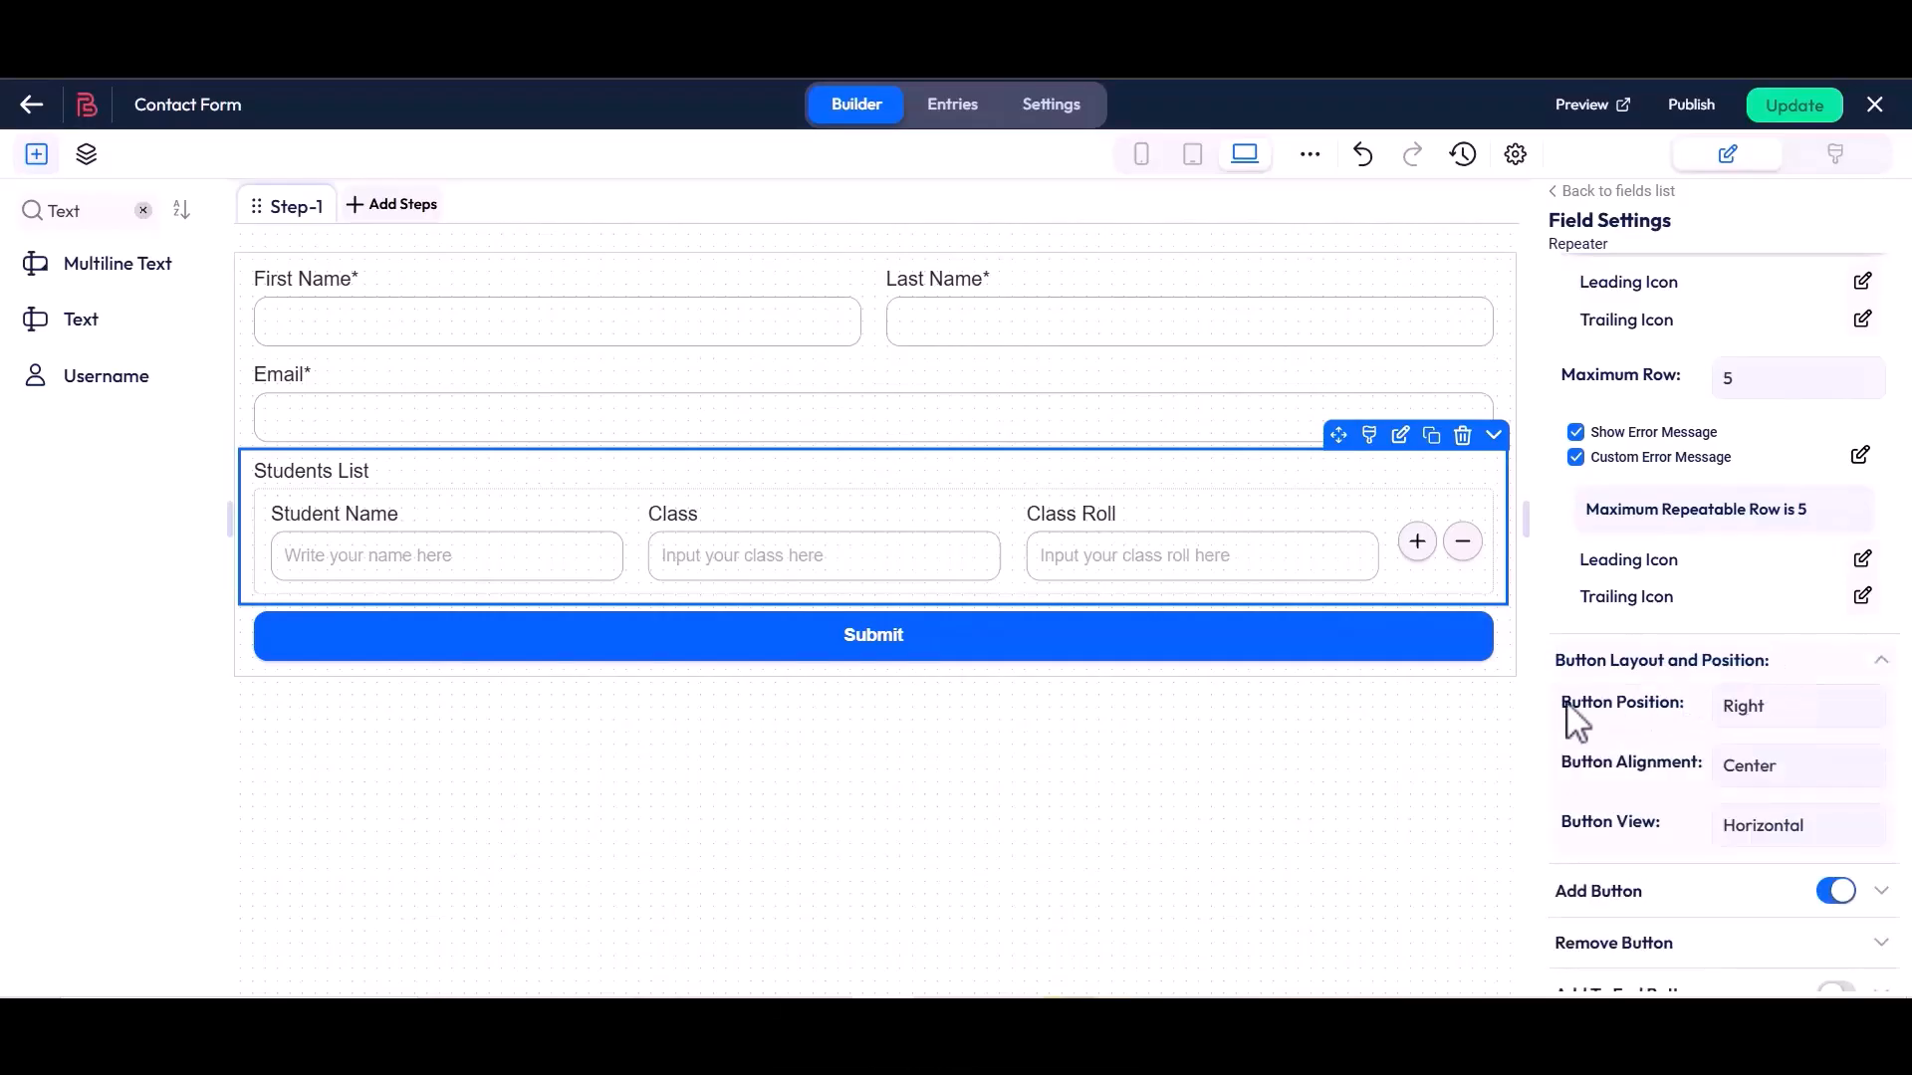
left_click_drag(1568, 709, 1639, 726)
left_click(1692, 721)
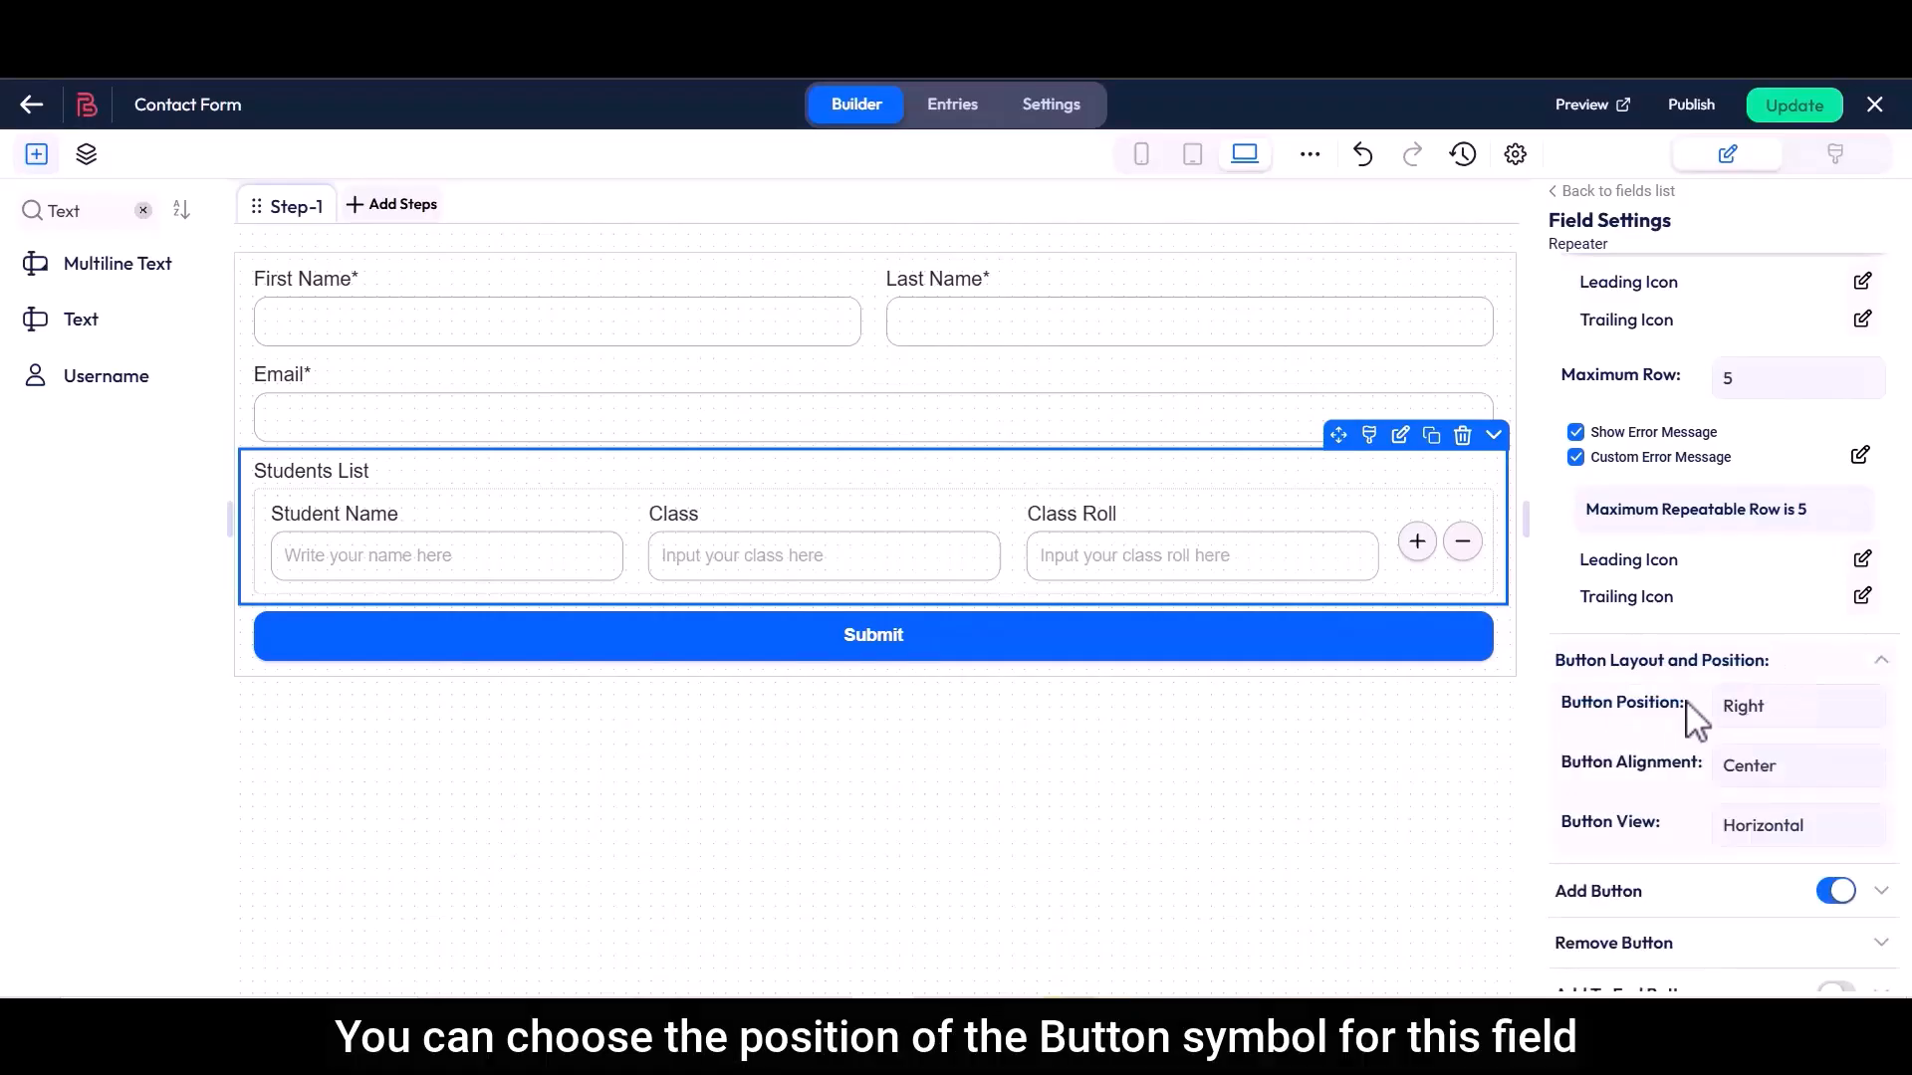
left_click(1738, 707)
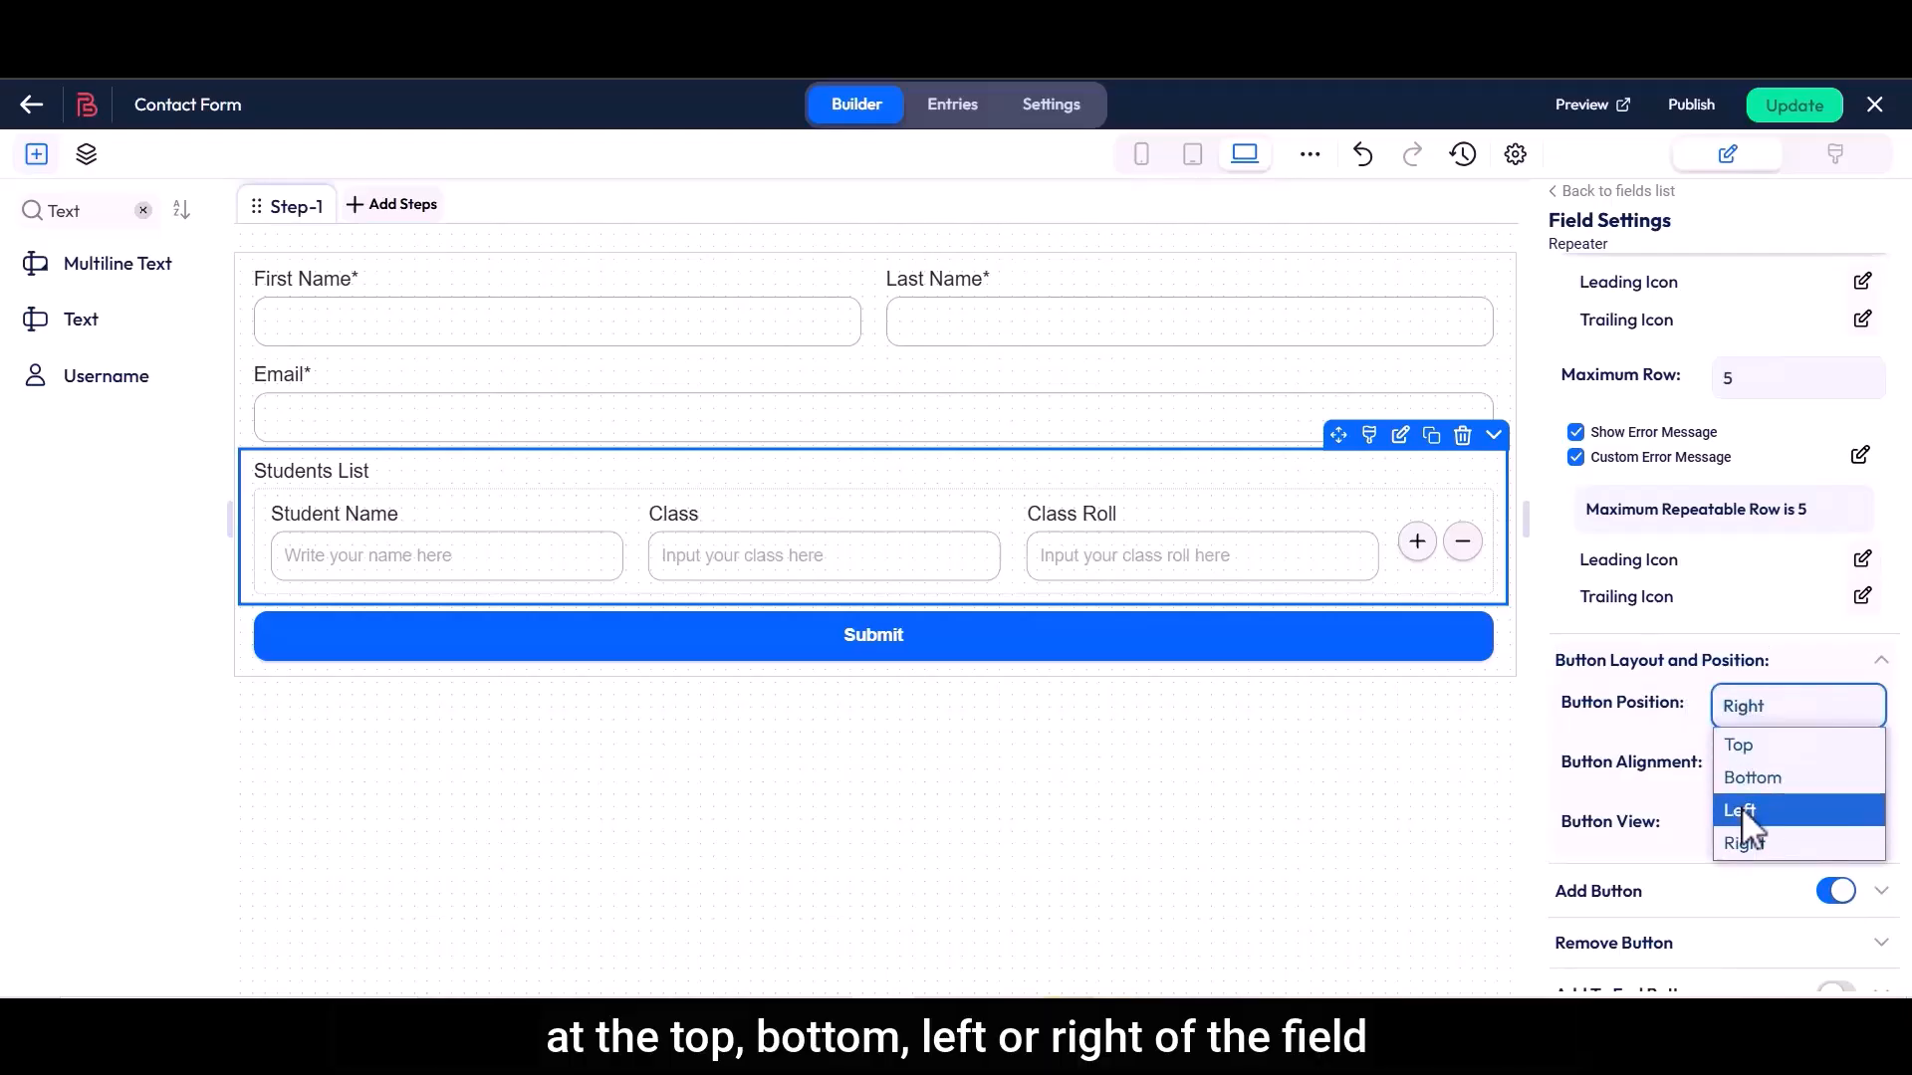
left_click(1745, 847)
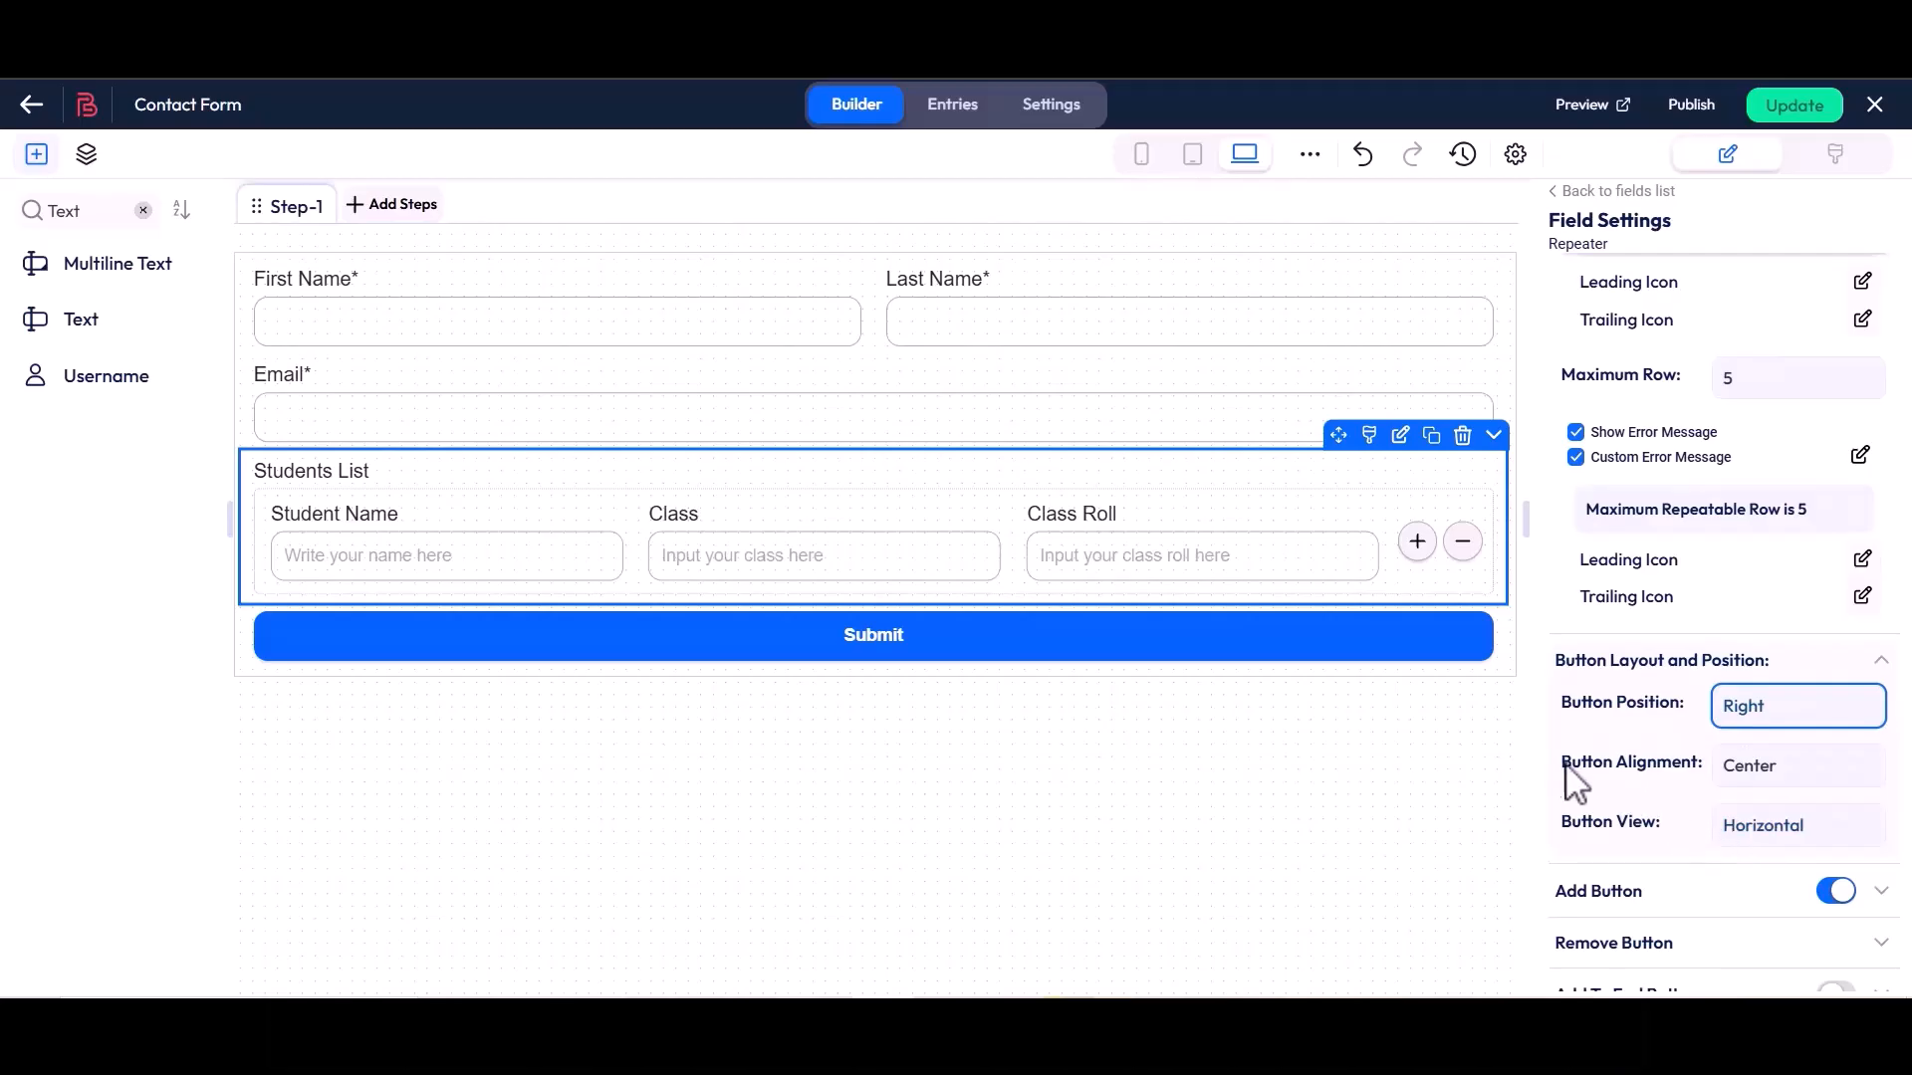
Try the Start option for the repeater's Button Alignment and set it back to Center
left_click_drag(1566, 772, 1693, 780)
left_click(1715, 779)
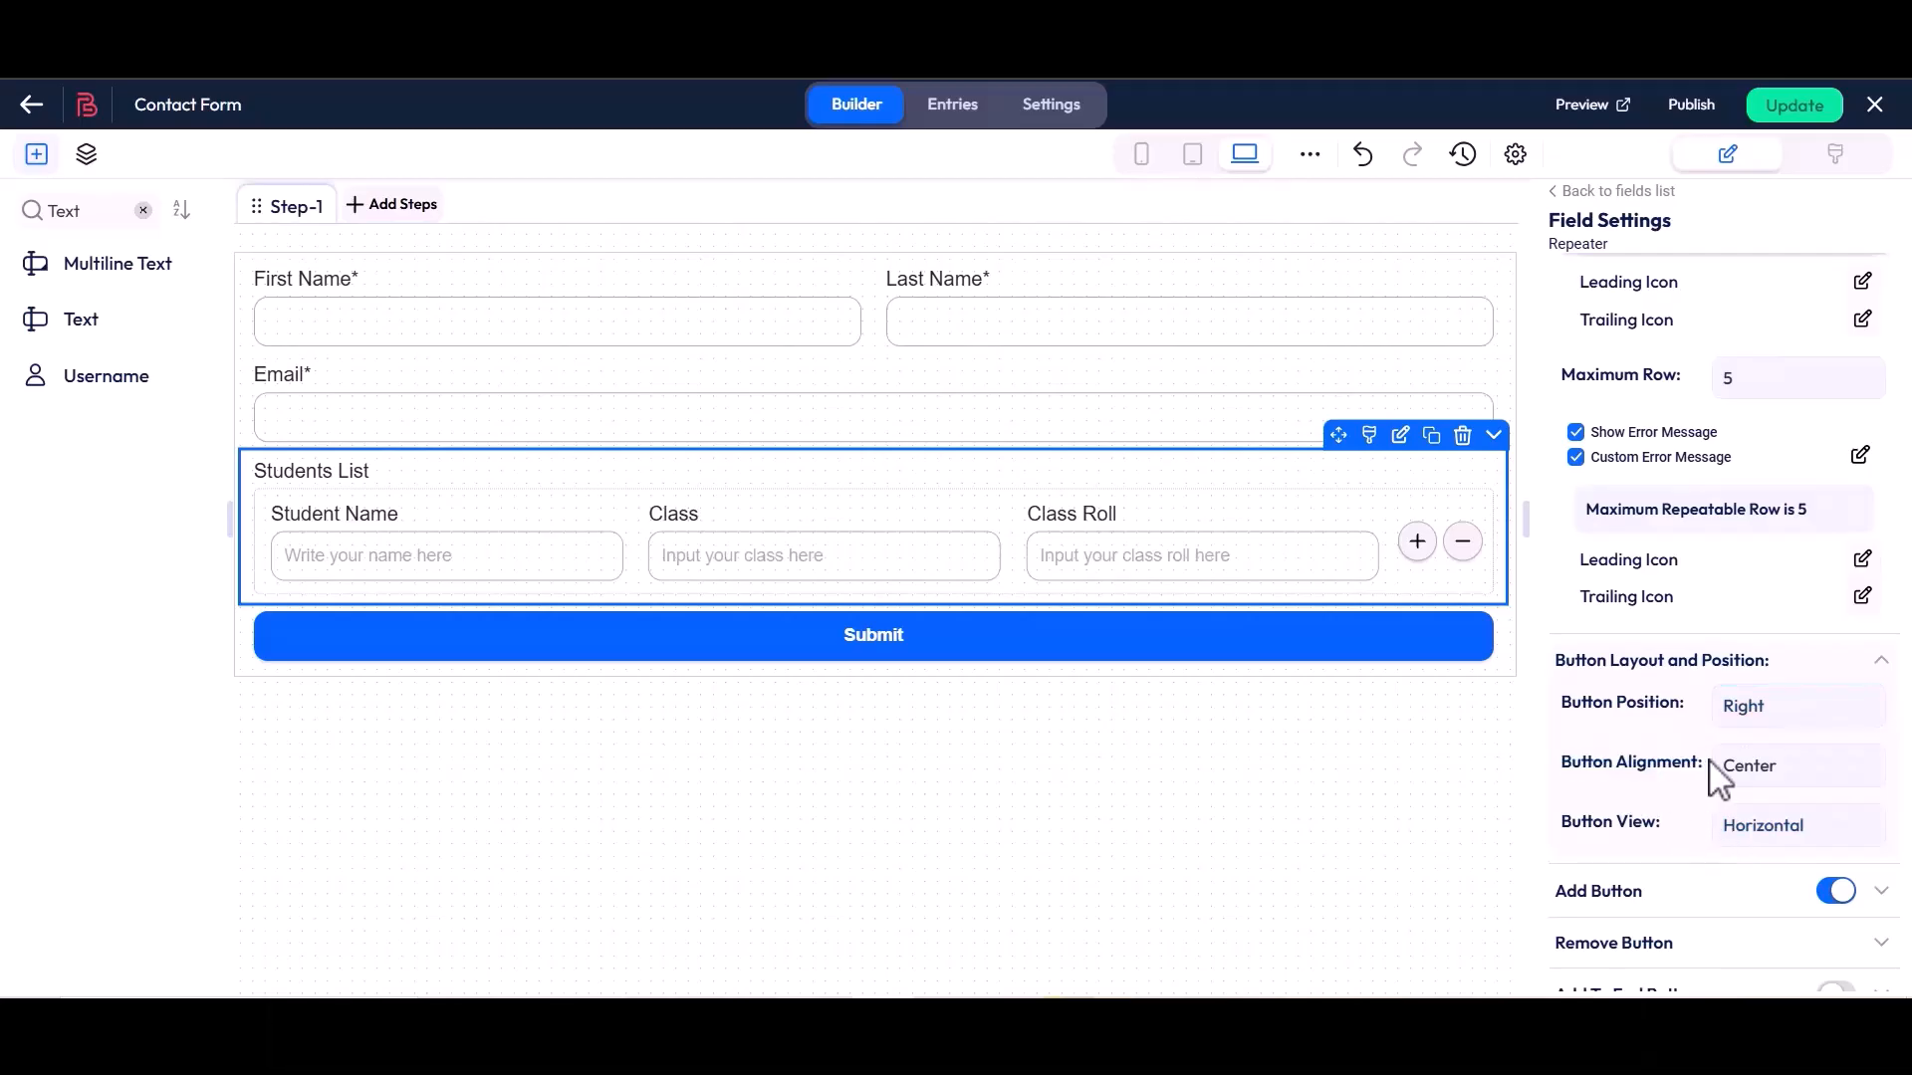
left_click(1753, 769)
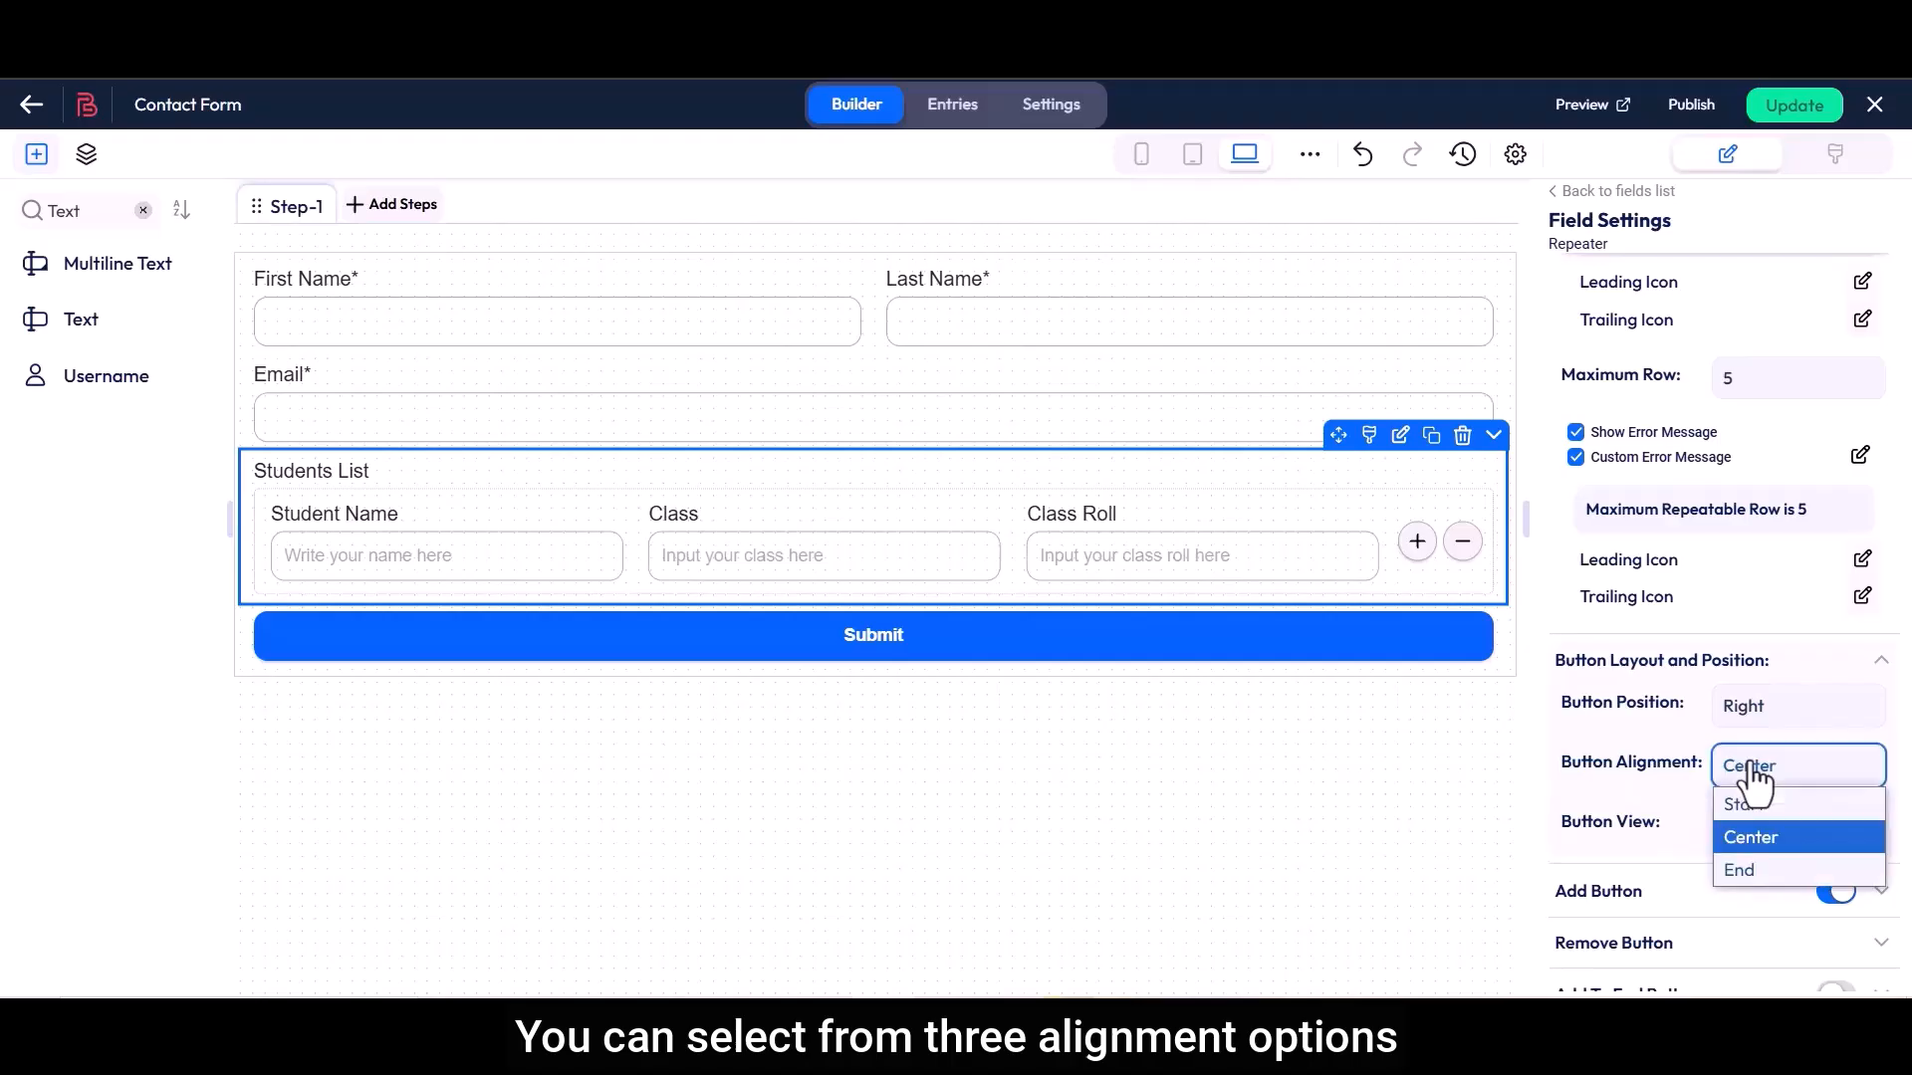
left_click(1749, 802)
left_click(1748, 776)
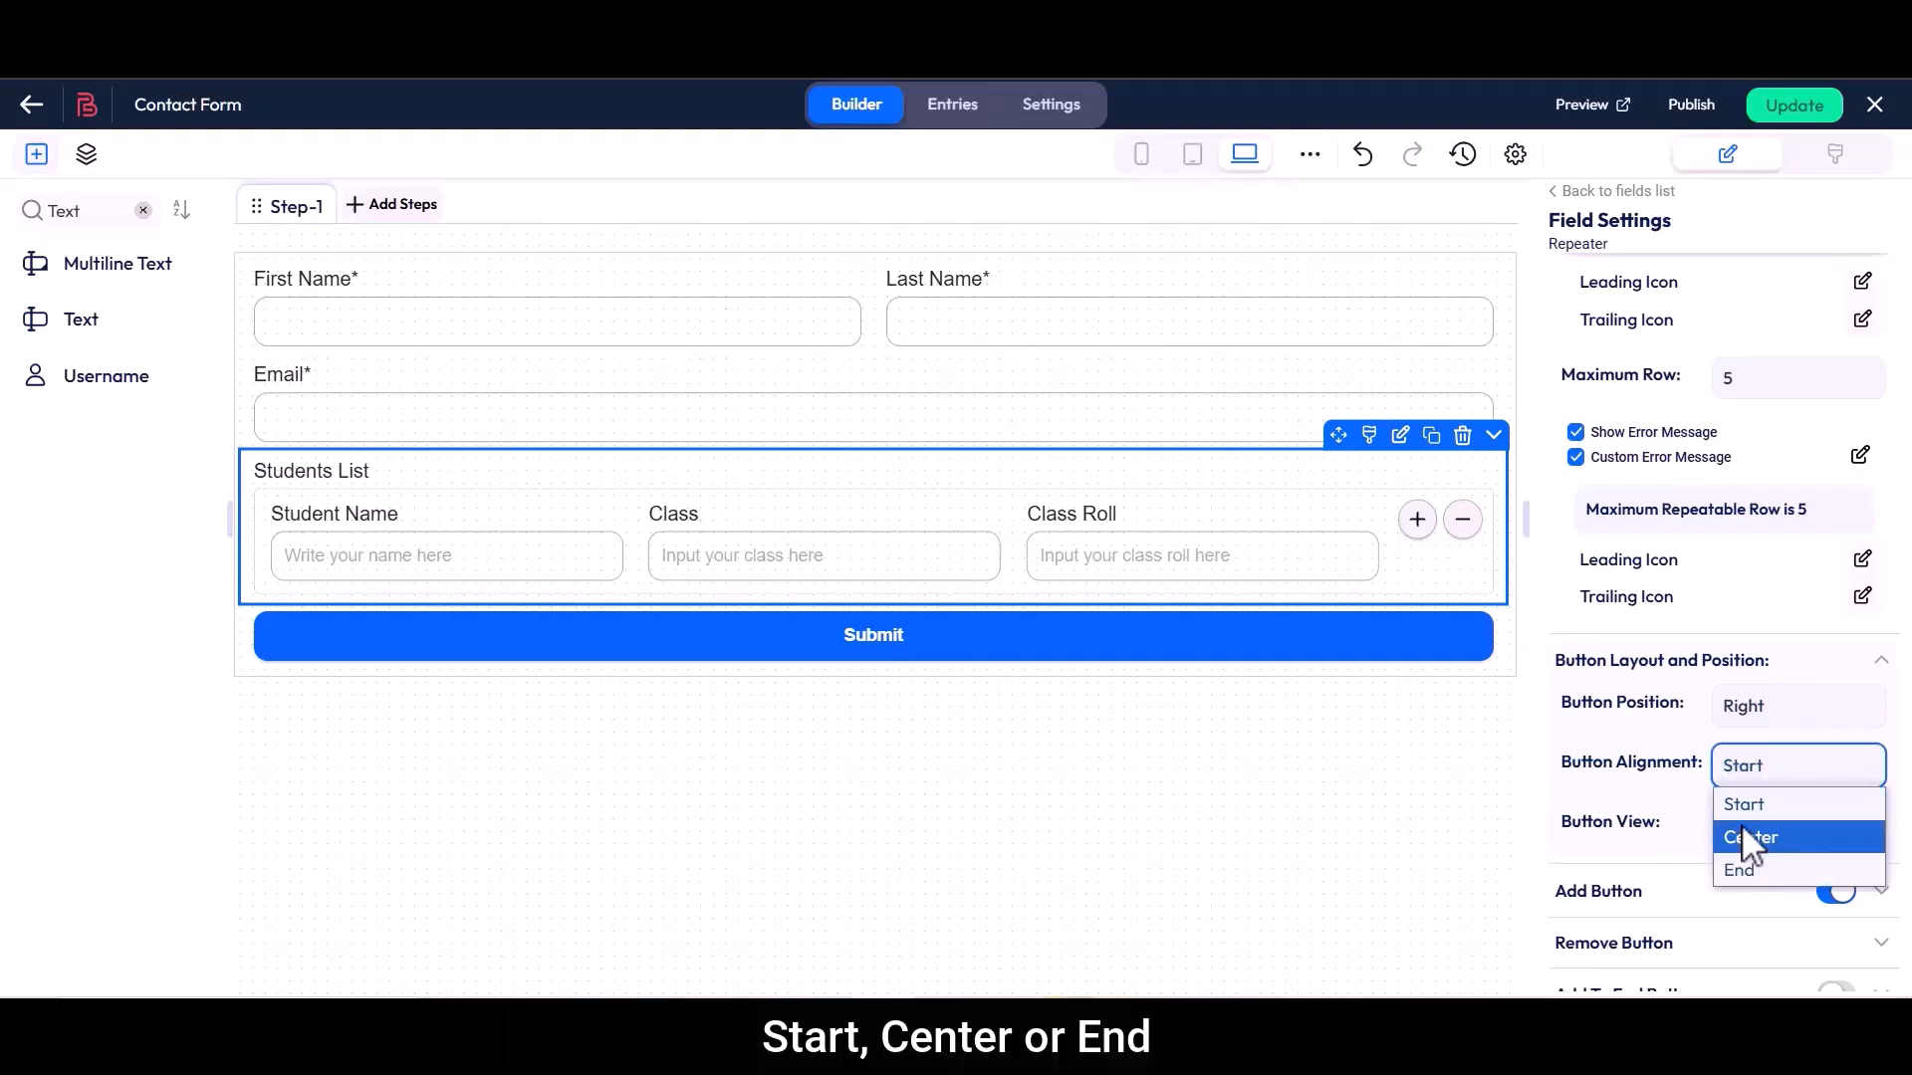
left_click(1744, 839)
Try the Vertical and Vertical-reverse options for Button View and set it back to Horizontal
left_click_drag(1563, 826, 1664, 840)
left_click(1676, 846)
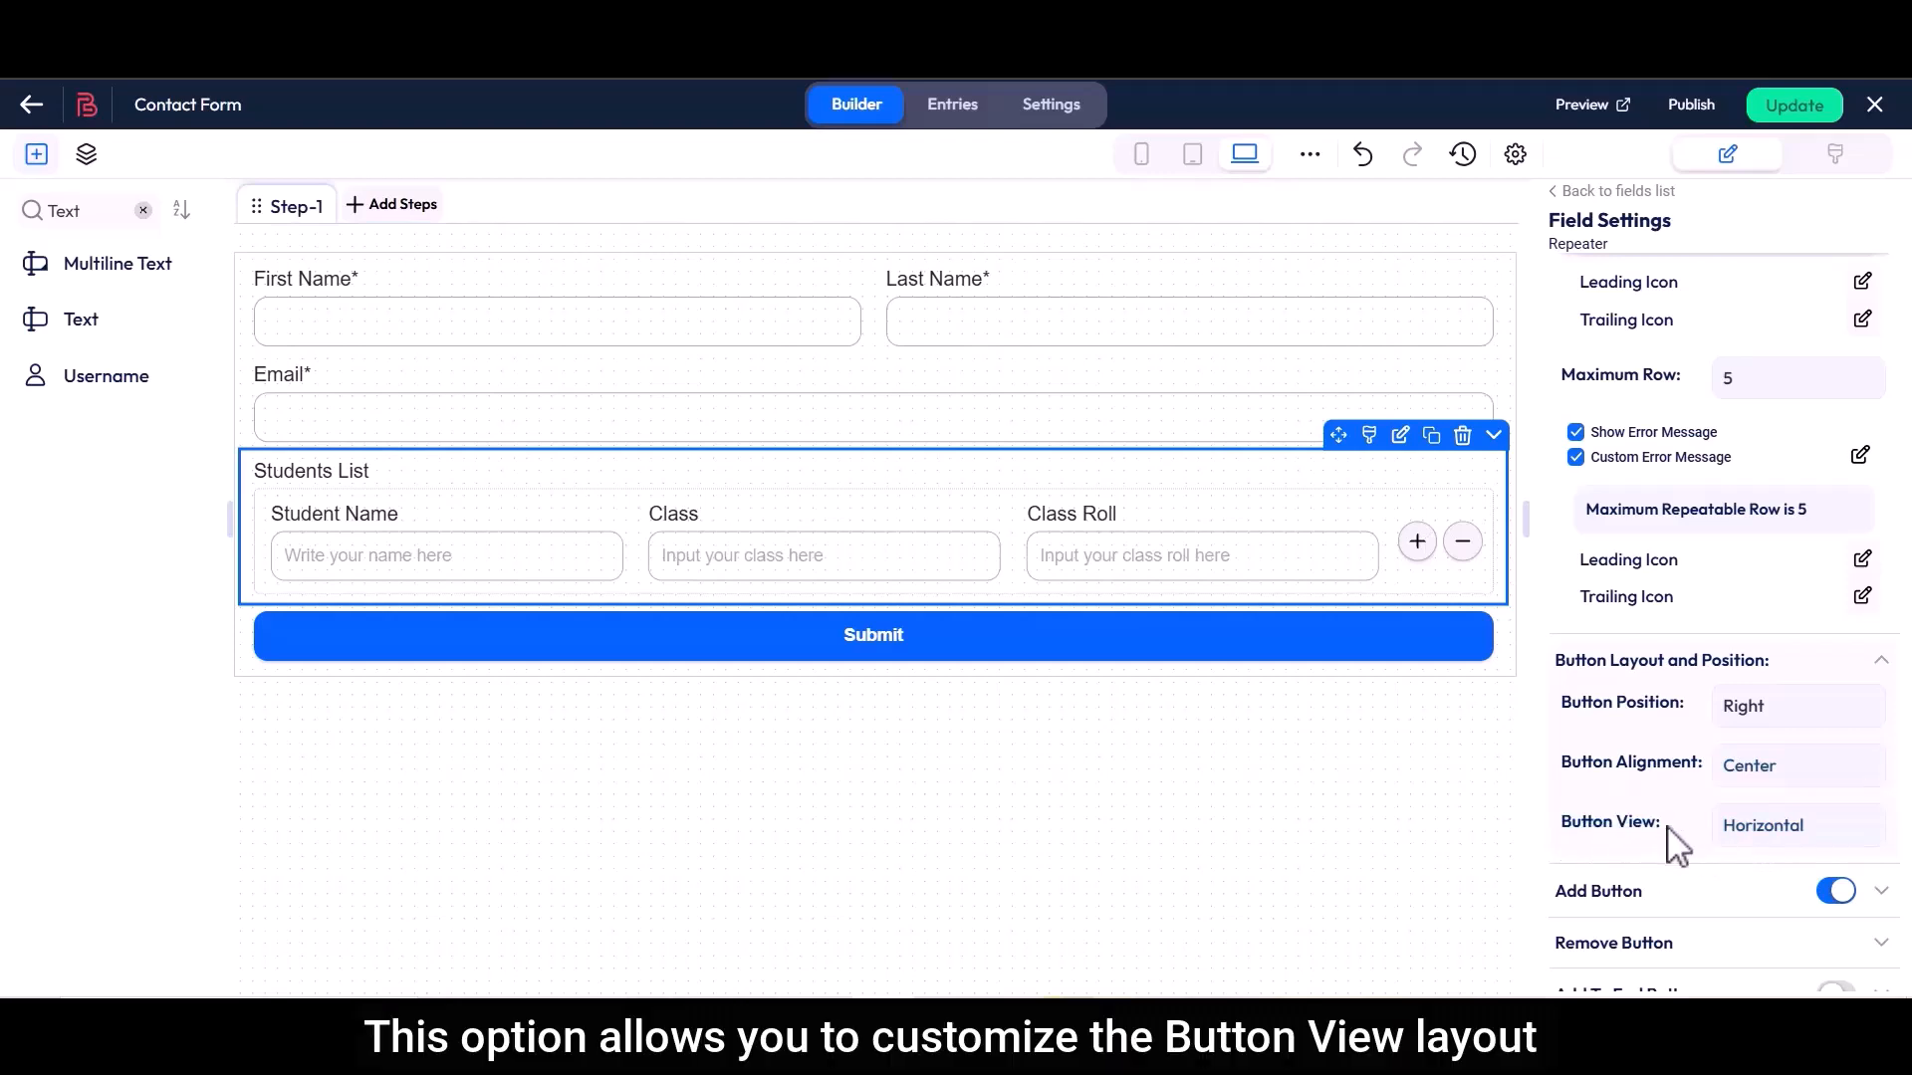
left_click(1756, 835)
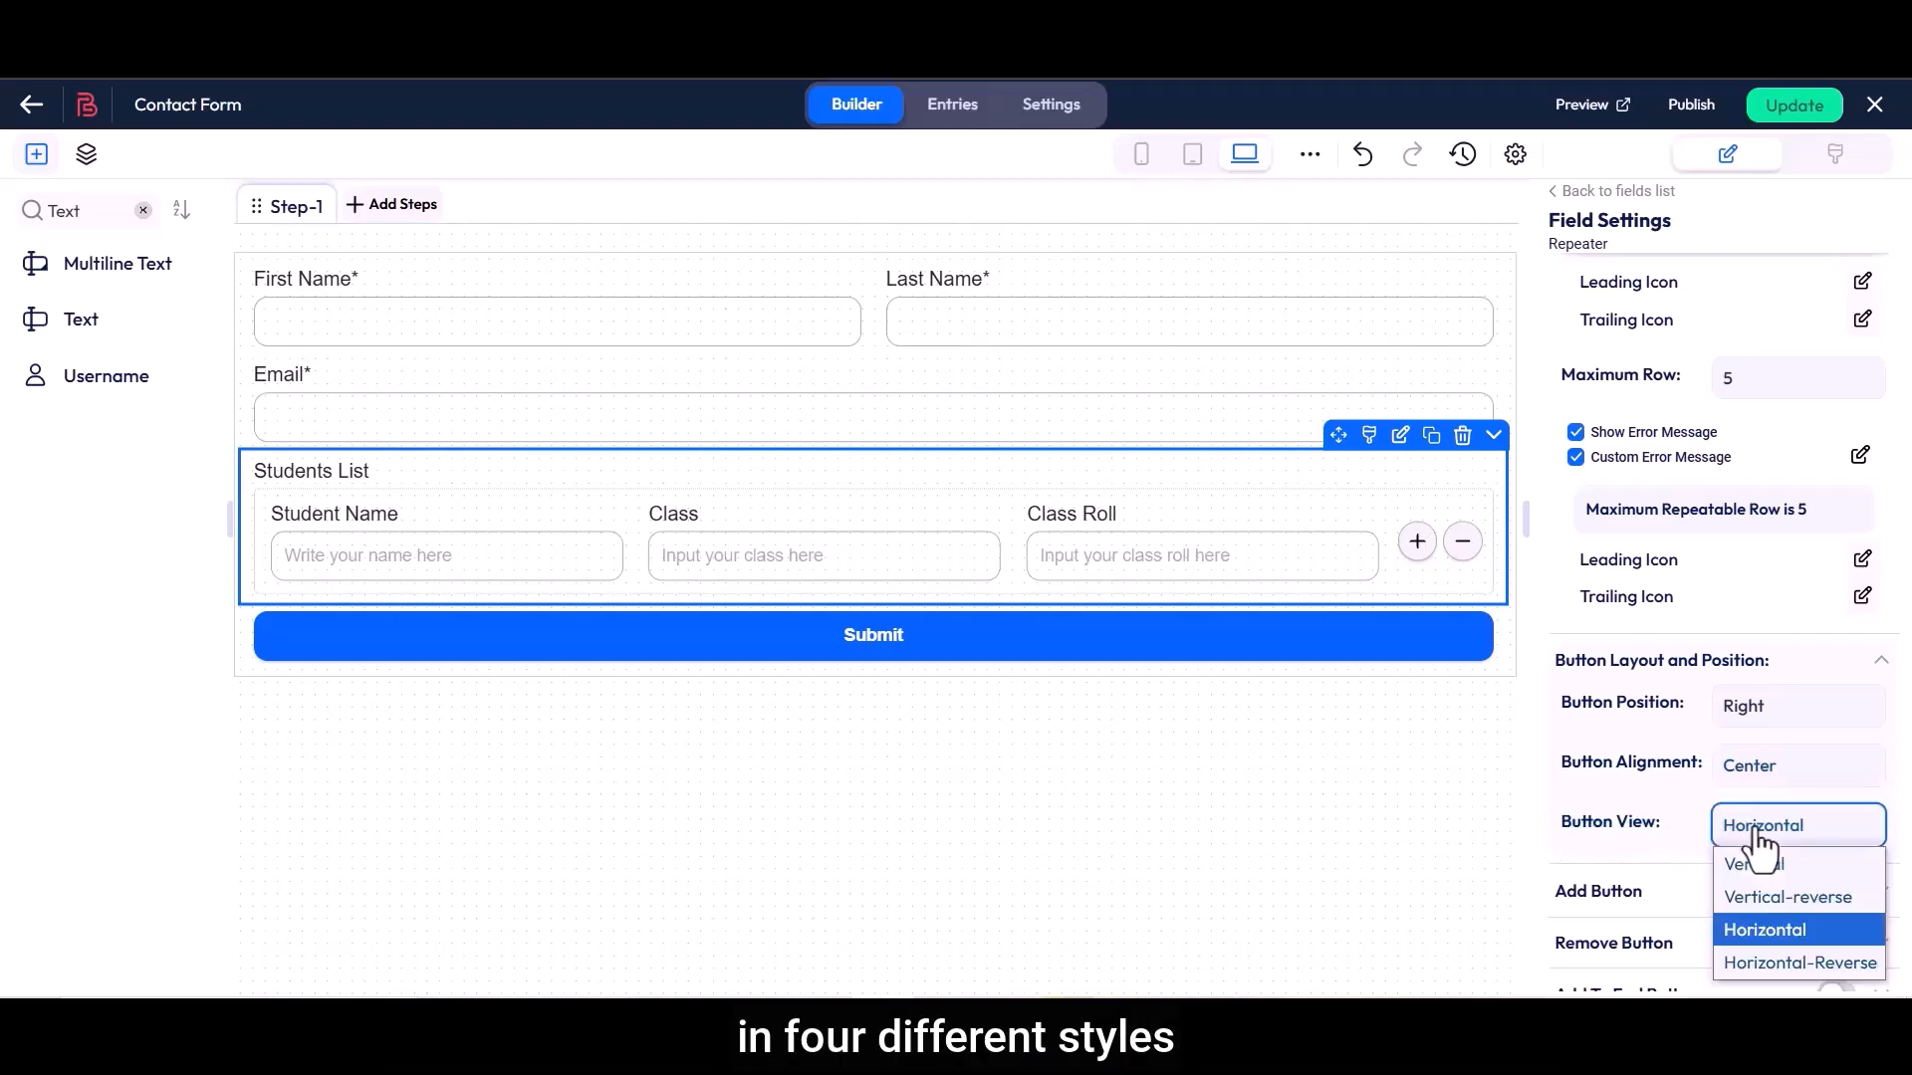
left_click(1746, 862)
left_click(1752, 828)
left_click(1750, 897)
left_click(1749, 841)
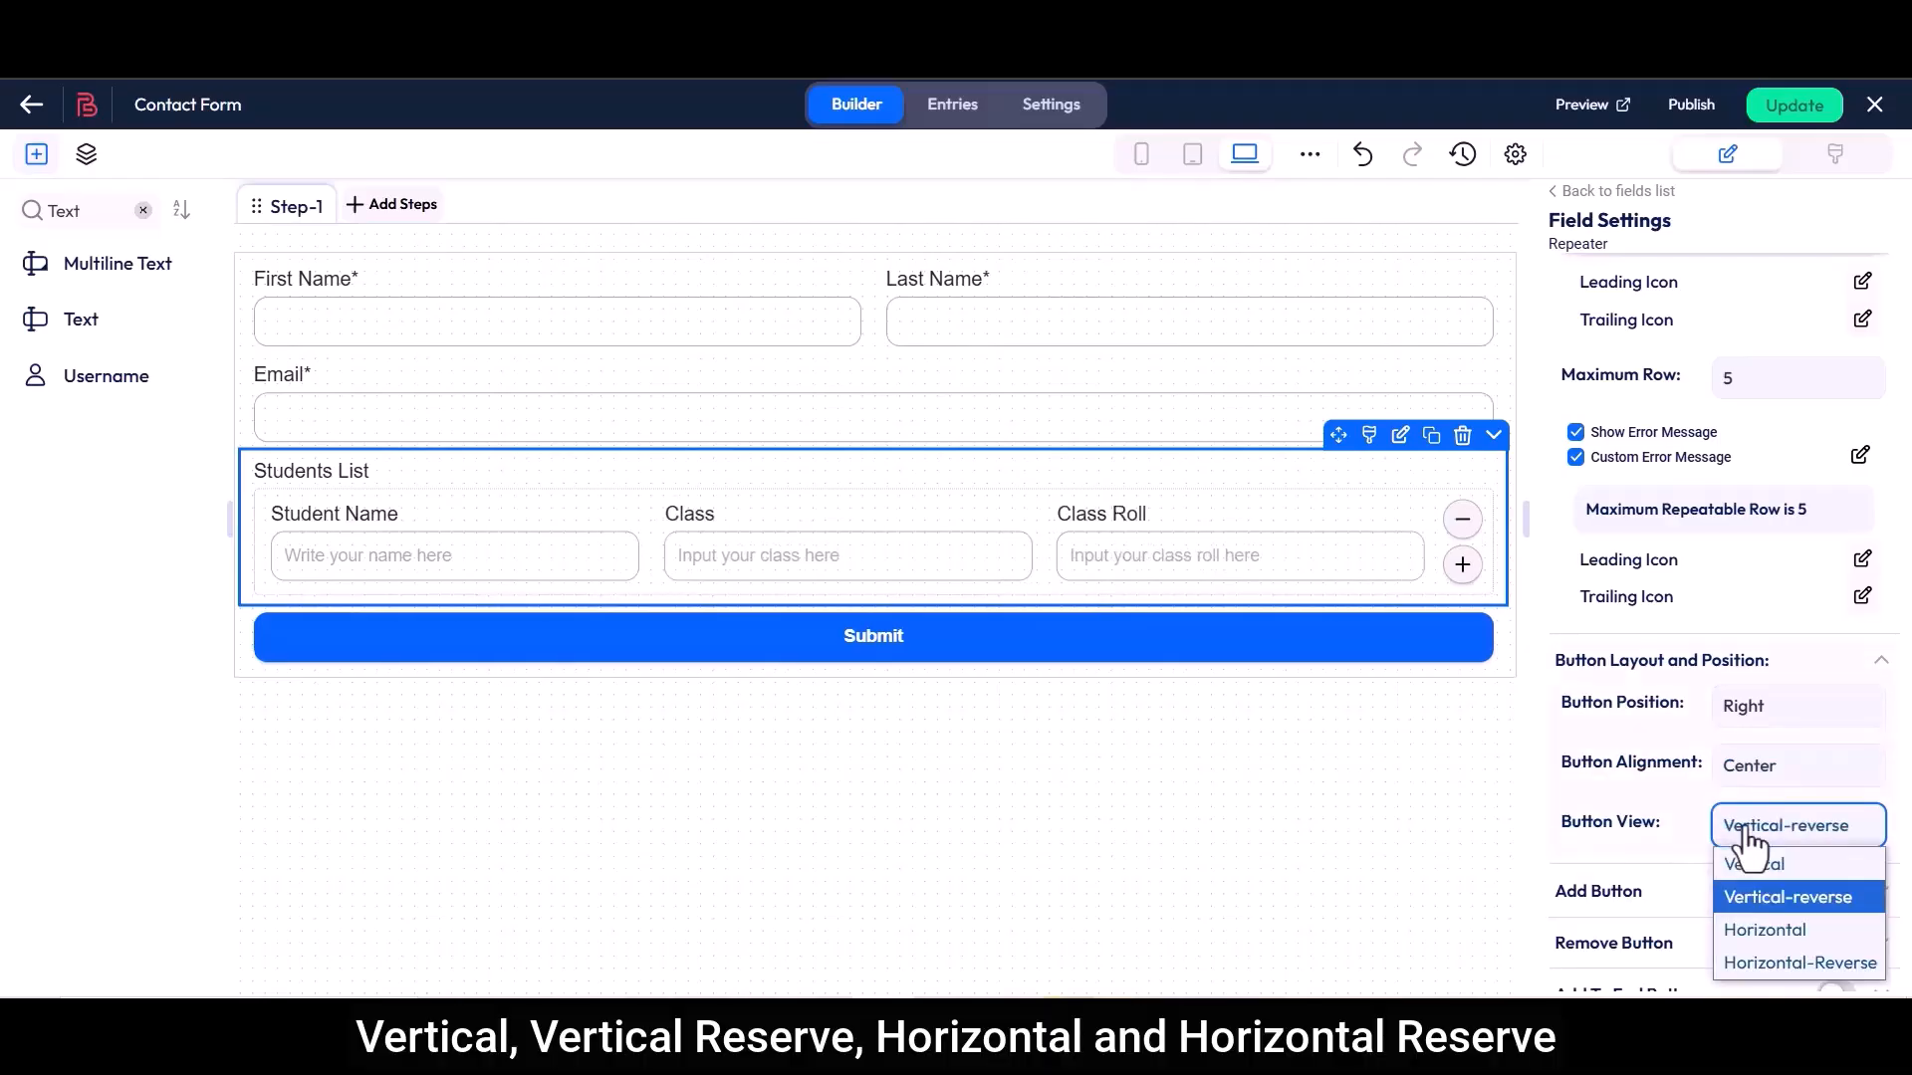
left_click(1749, 932)
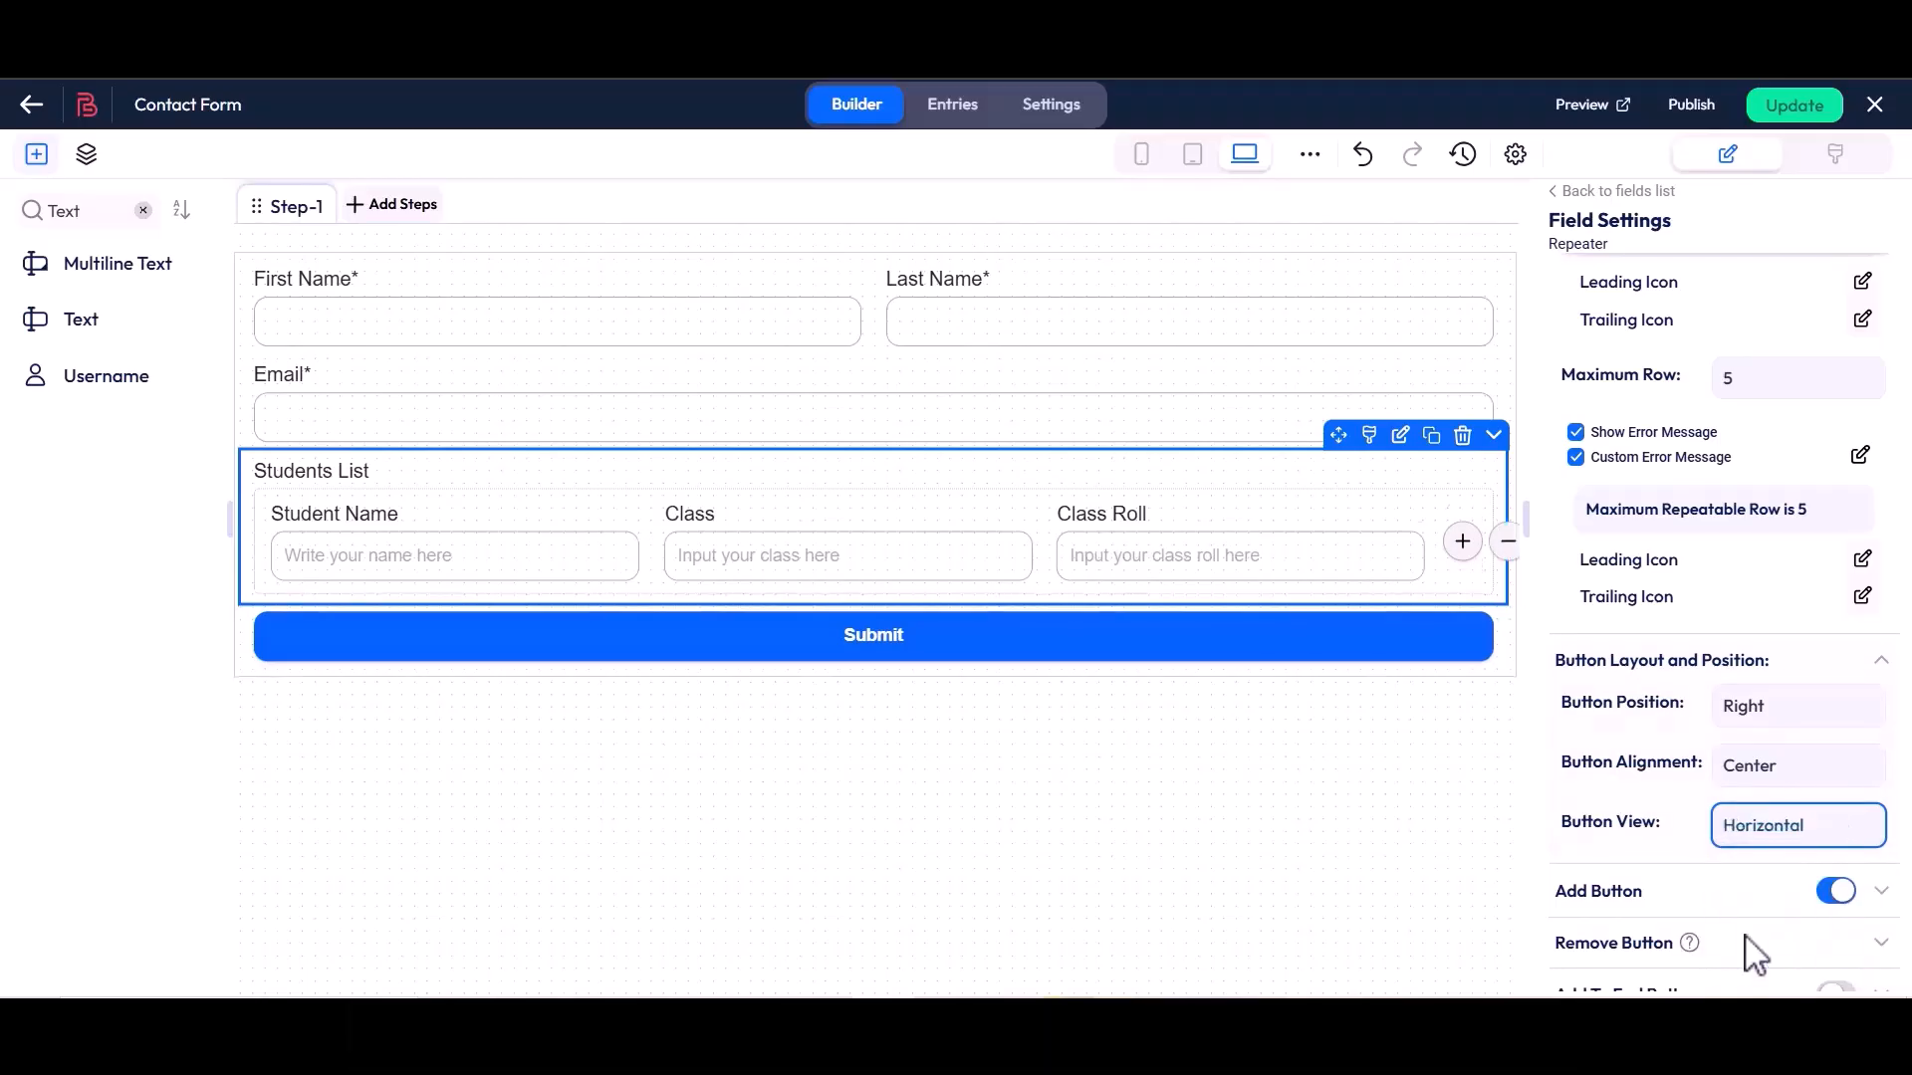
Try disabling the repeater's Add Button and switch it back on
scroll(1750, 944, "down", 2)
left_click_drag(1555, 672, 1647, 679)
left_click(1648, 679)
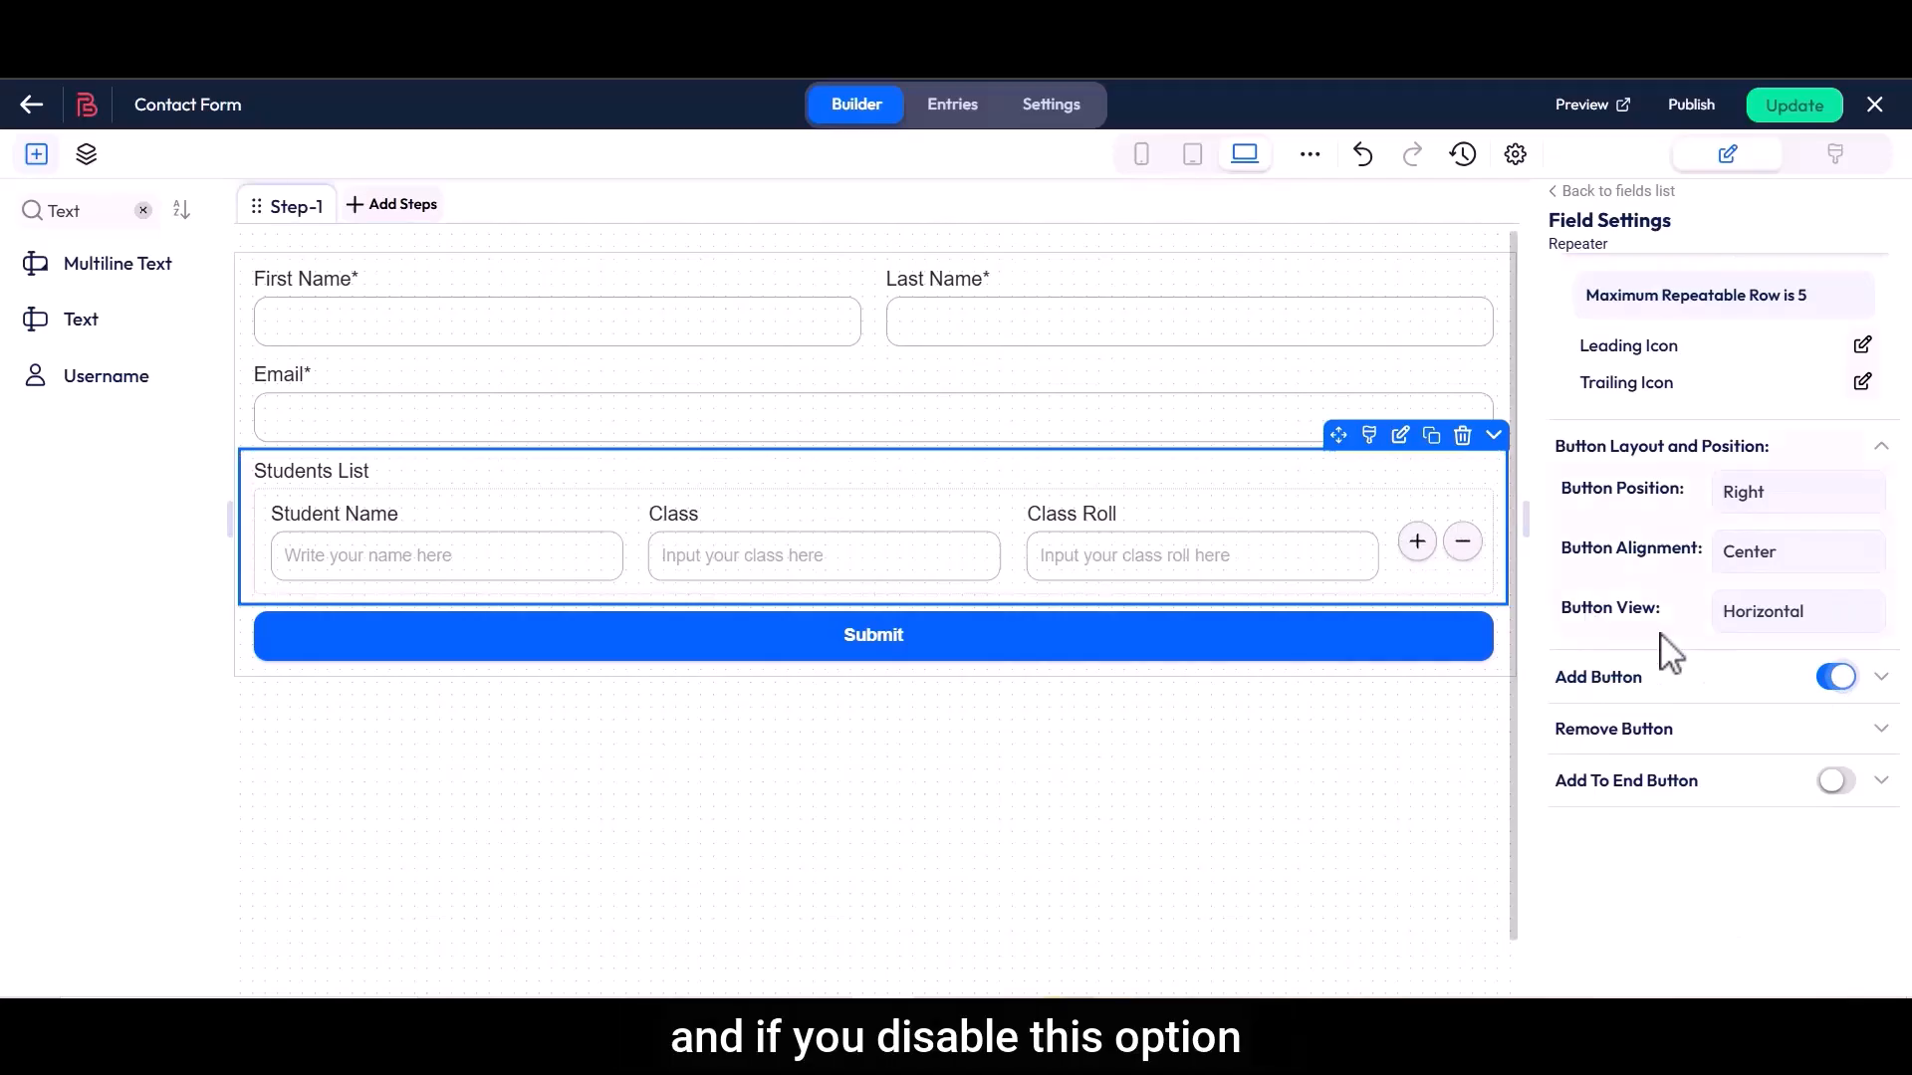
left_click(1835, 678)
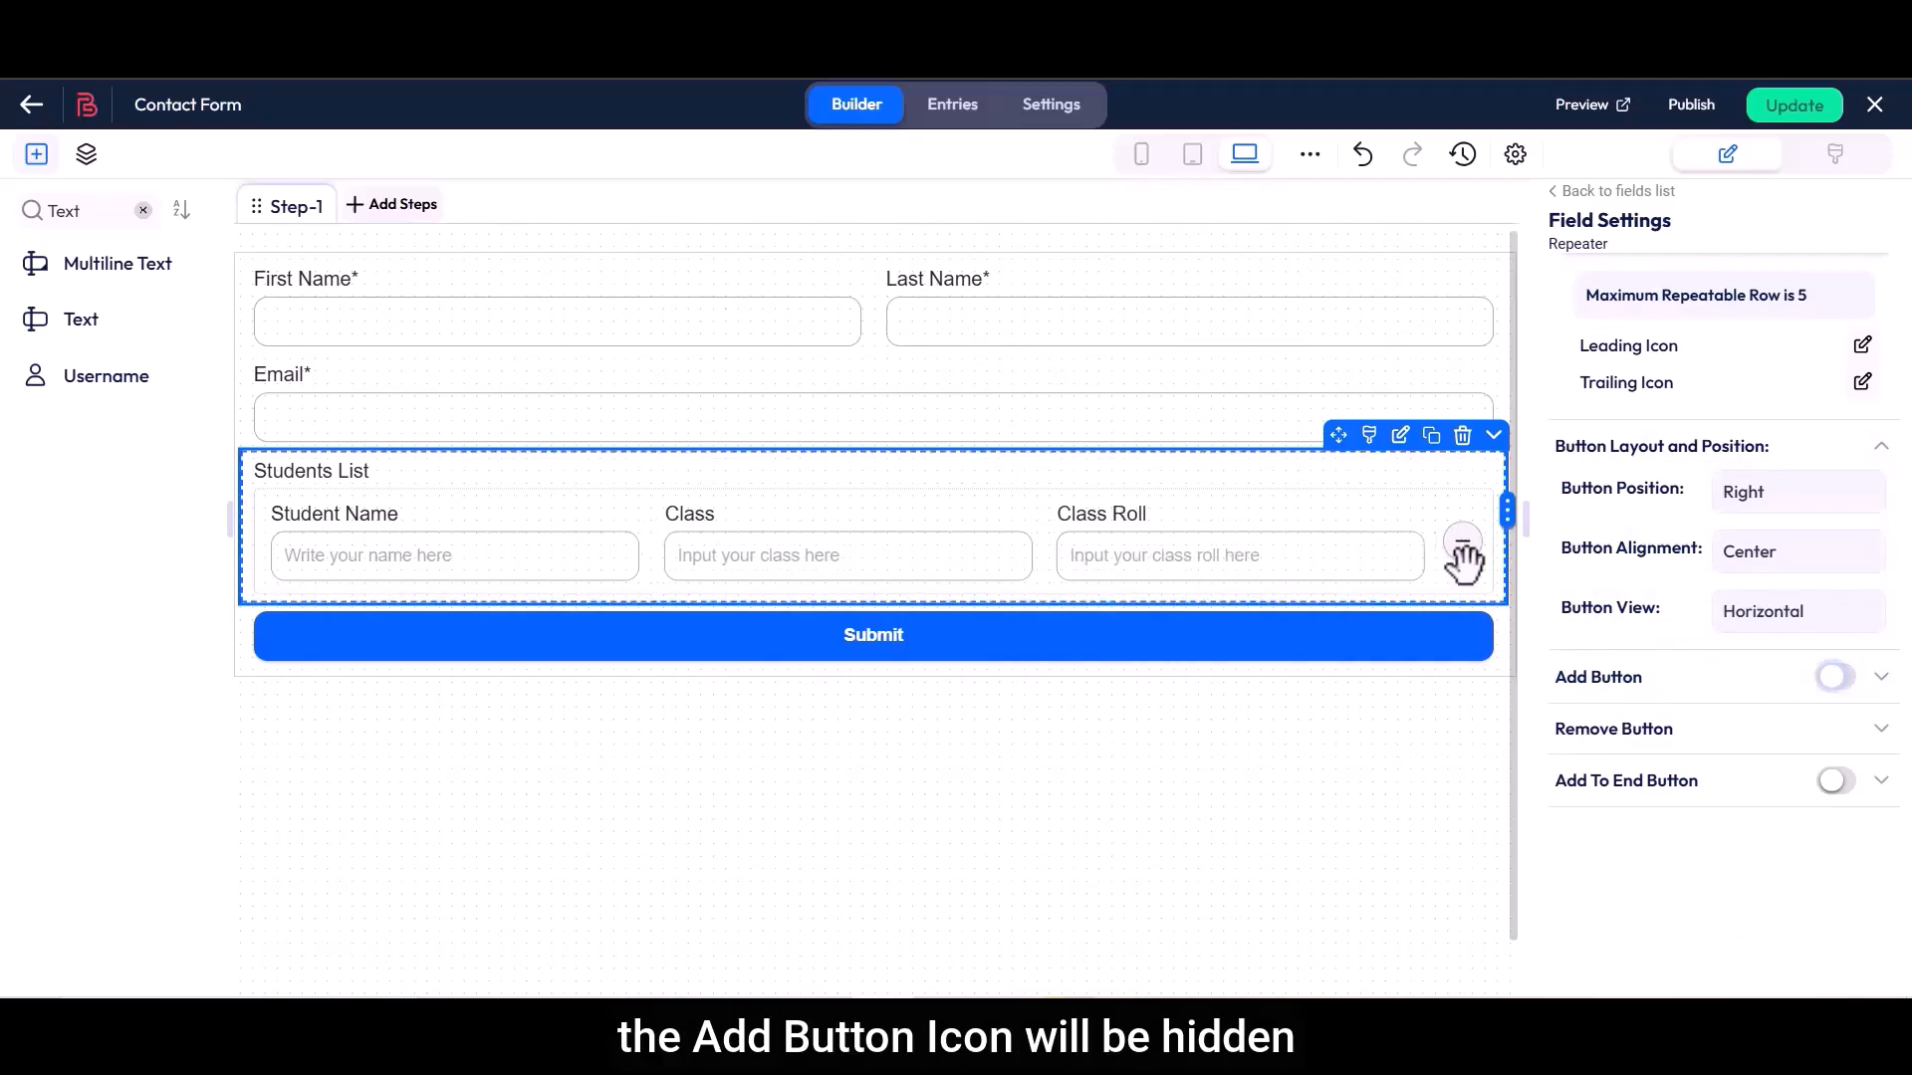
left_click(1835, 678)
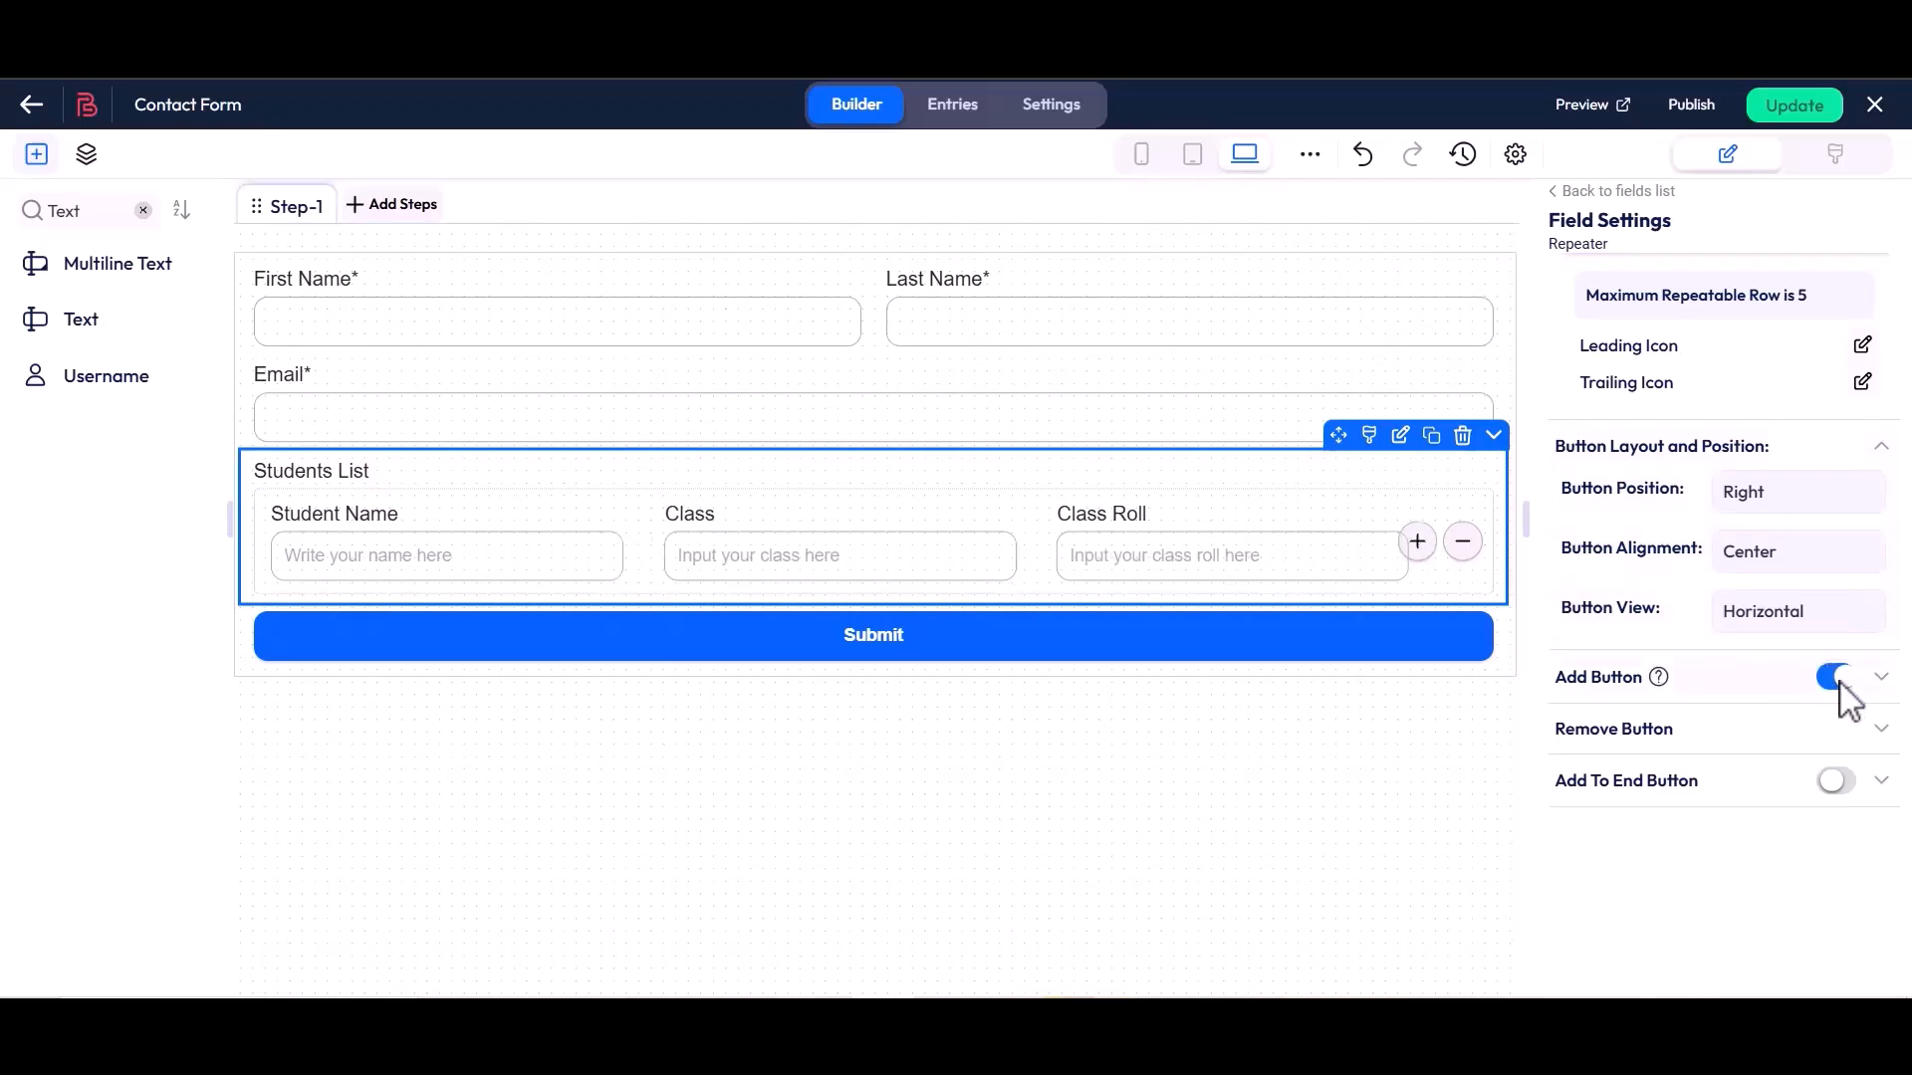
Expand the Remove Button settings, examine the button text and icon options, and collapse them
left_click_drag(1568, 747, 1681, 734)
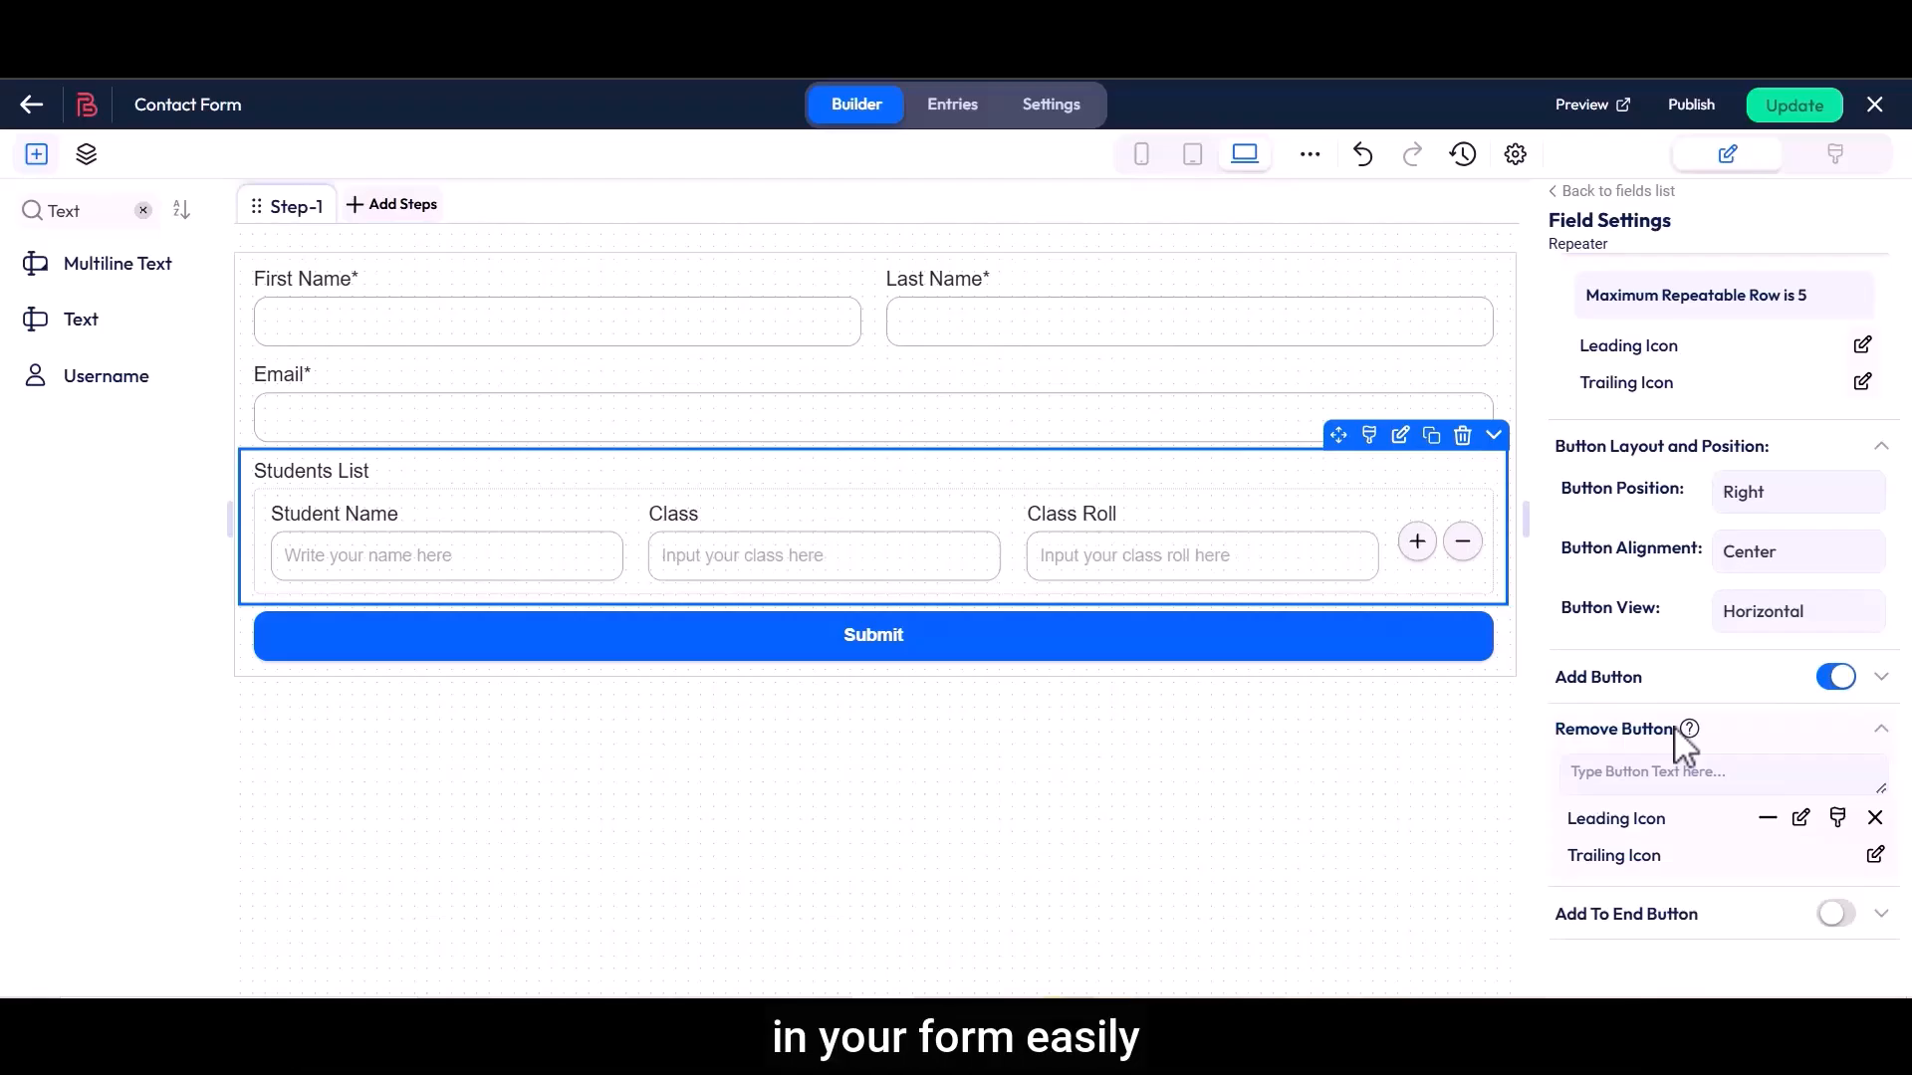
left_click(1629, 779)
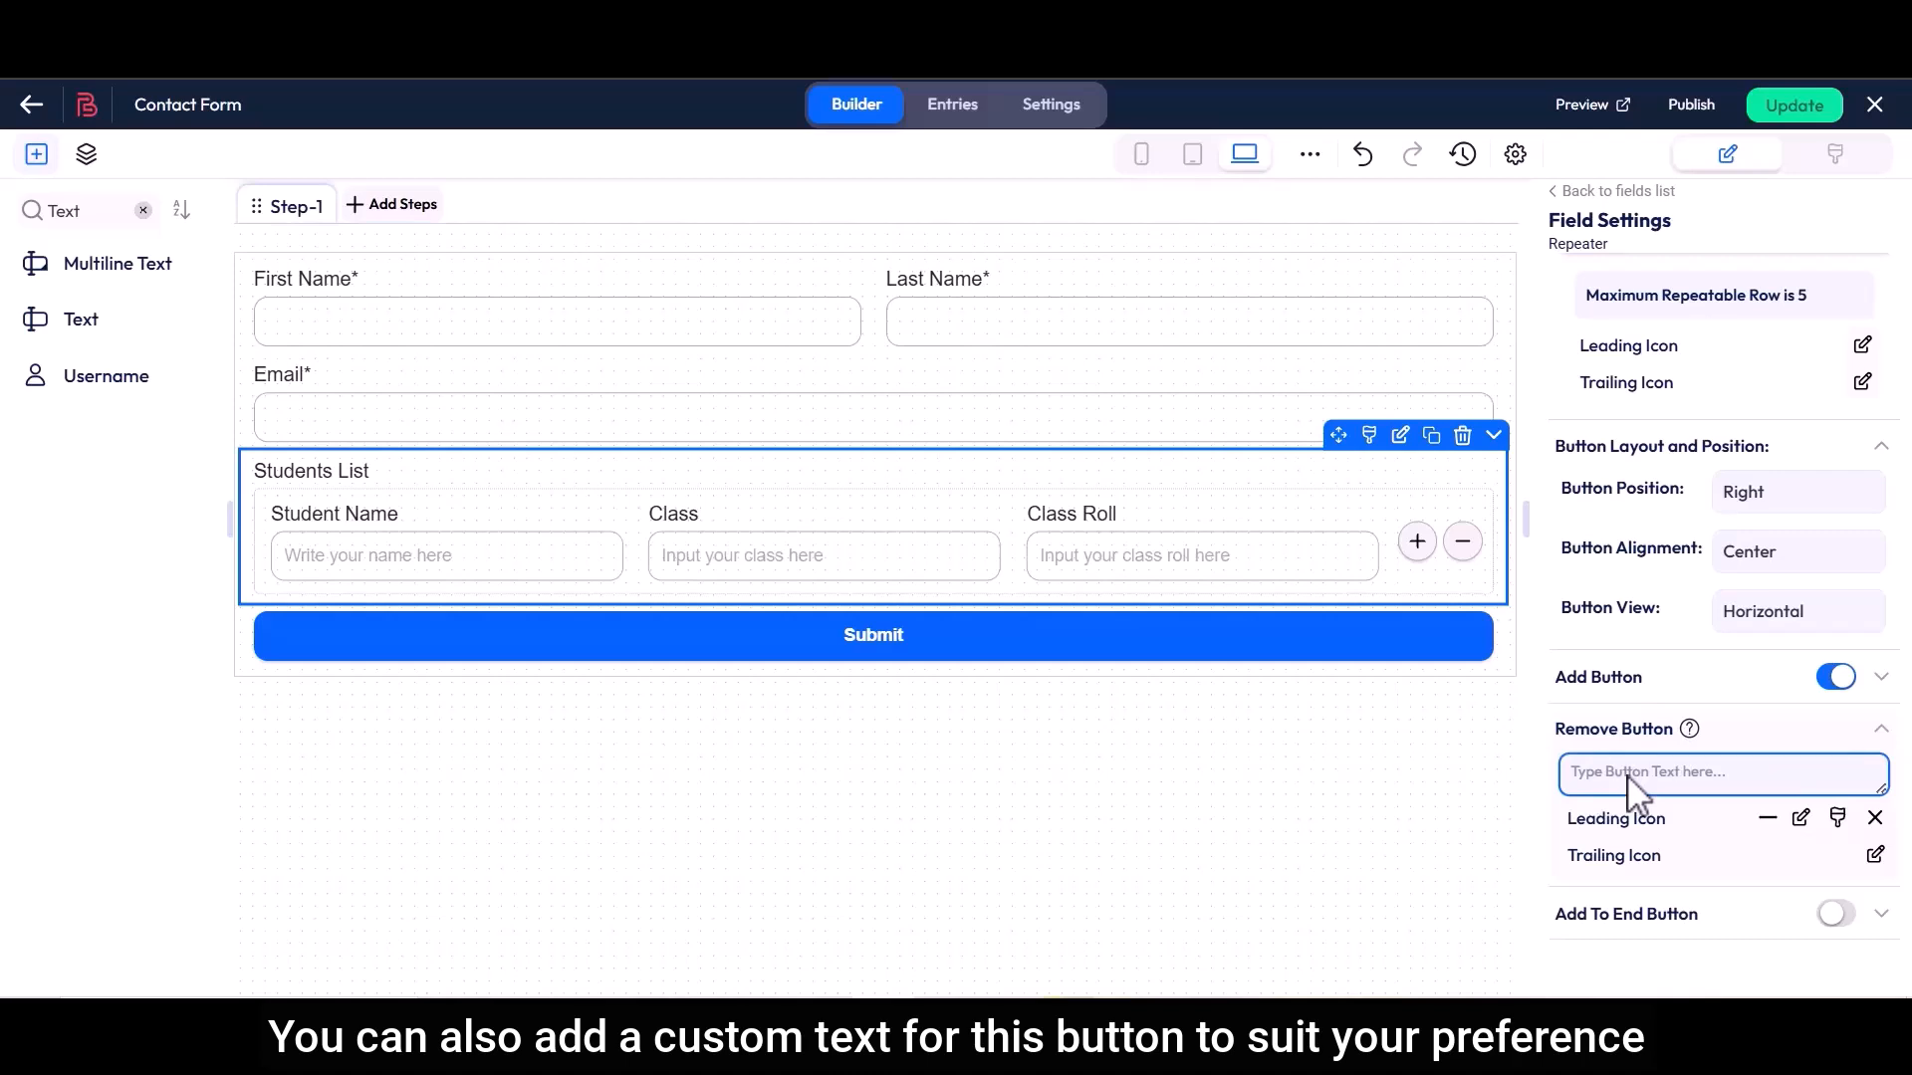
left_click(1676, 736)
Try out the Add To End Button option on the Students List repeater and switch it back off
left_click_drag(1593, 801, 1660, 797)
left_click(1707, 797)
left_click(1835, 781)
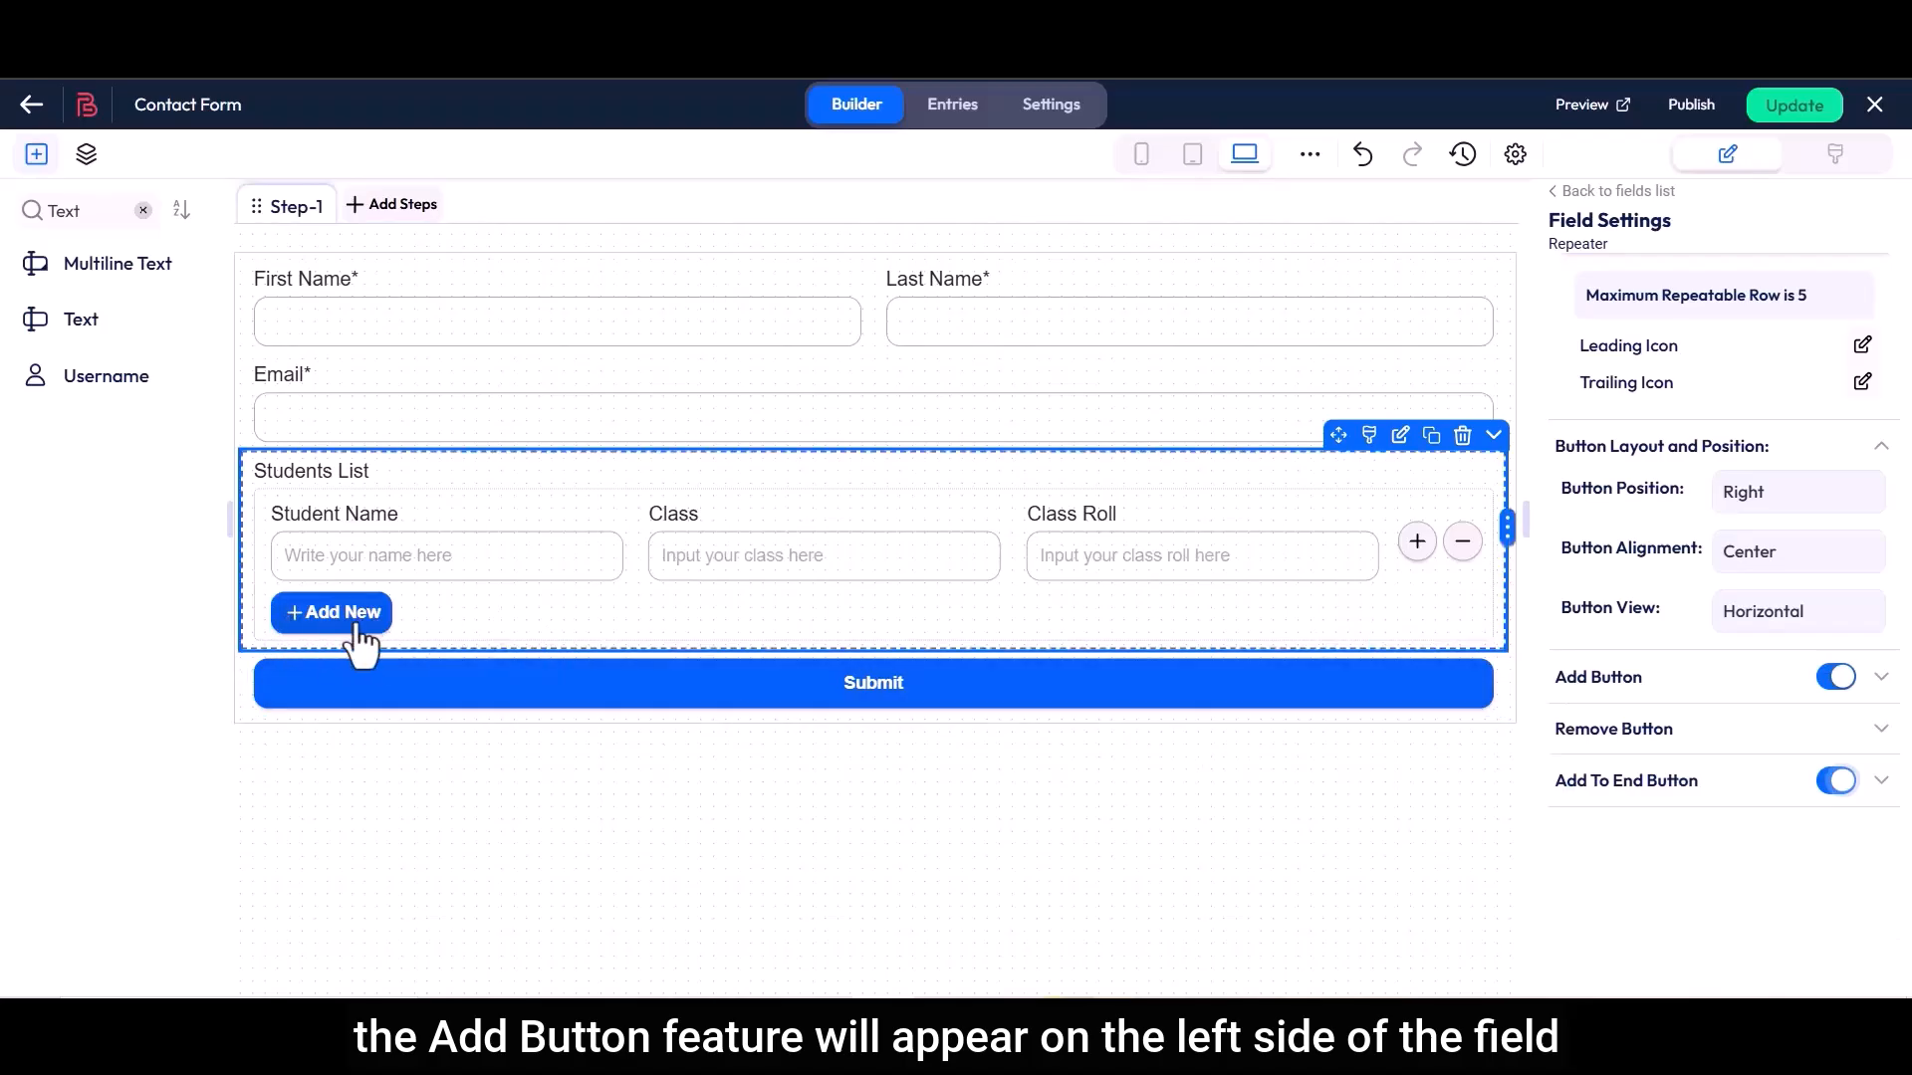
left_click(1835, 781)
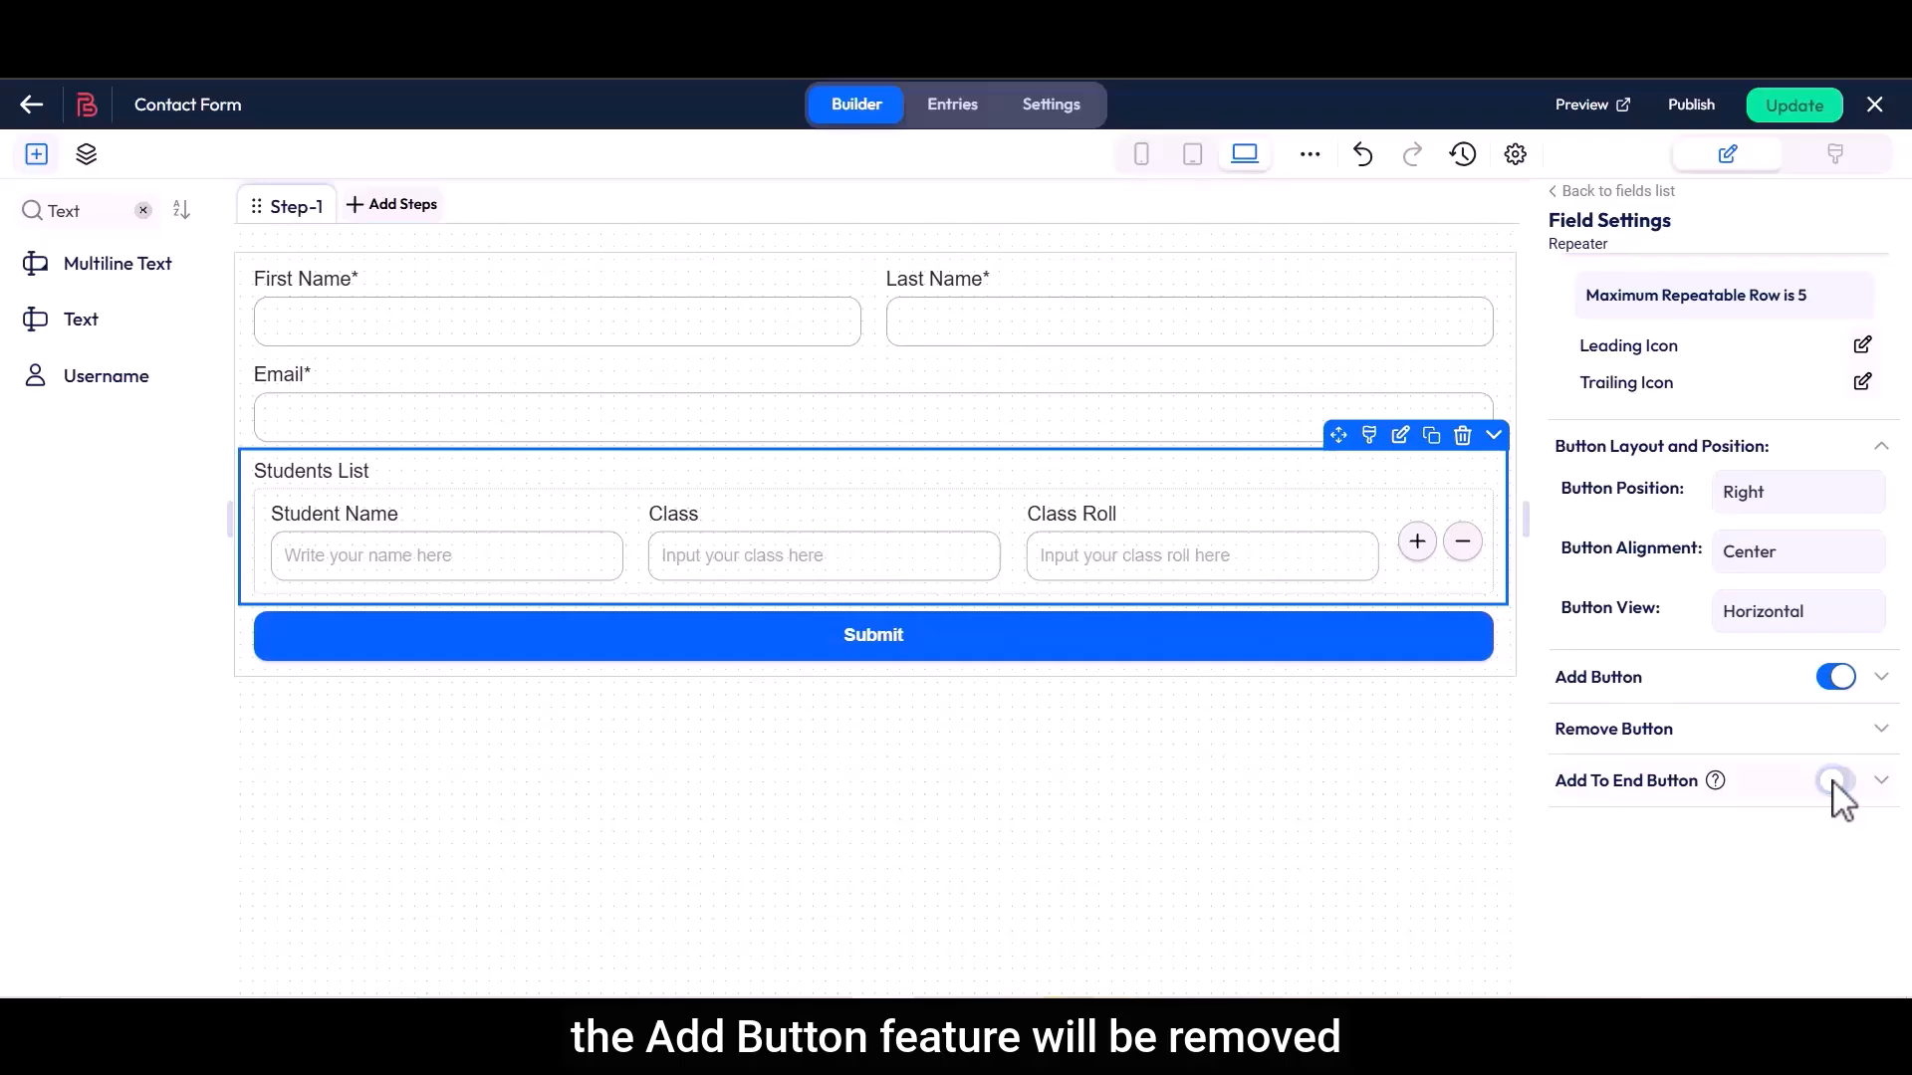
Enable the Add To End Button on the repeater and expand its text, icon and alignment settings
left_click(1837, 783)
left_click(1777, 782)
left_click_drag(1573, 830, 1709, 881)
left_click(1651, 833)
scroll(1656, 847, "down", 1)
left_click(1708, 881)
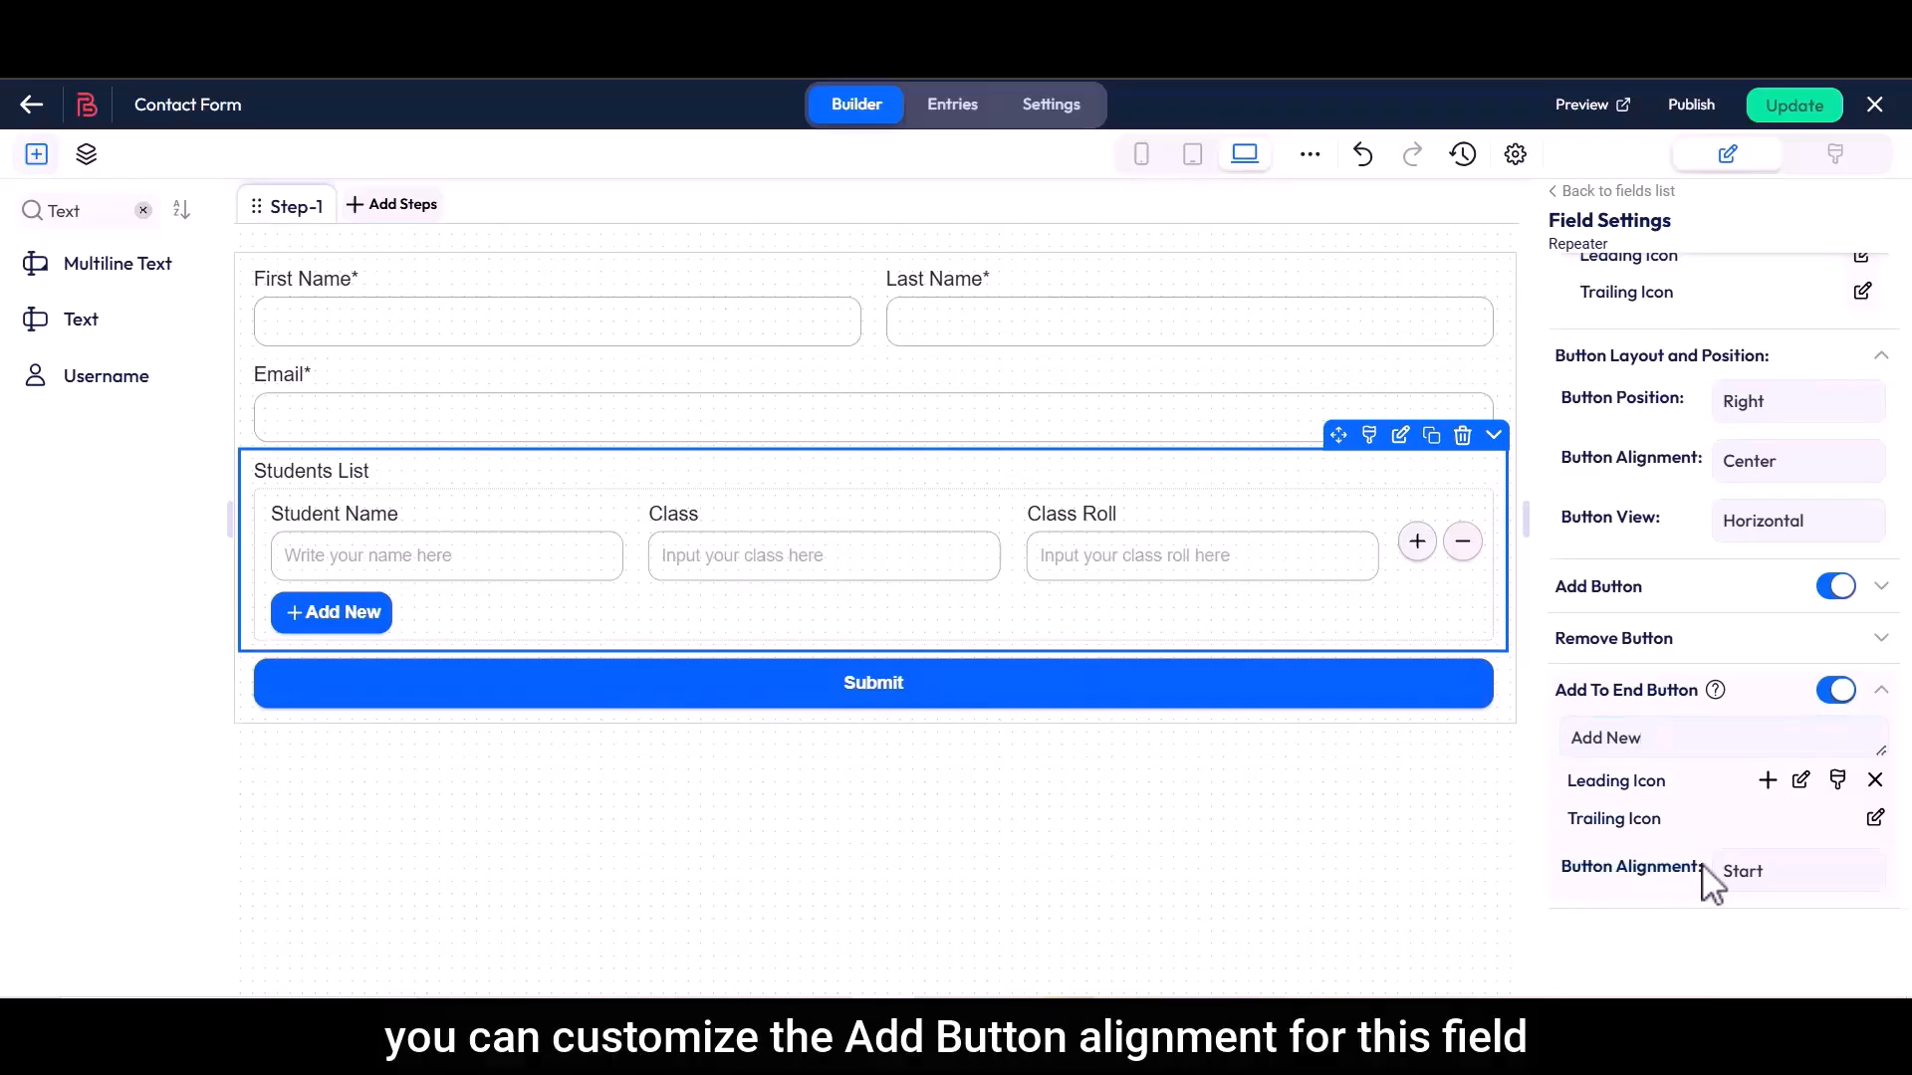
Try Center alignment for the Add New button under the repeater and set it back to Start
left_click(1752, 873)
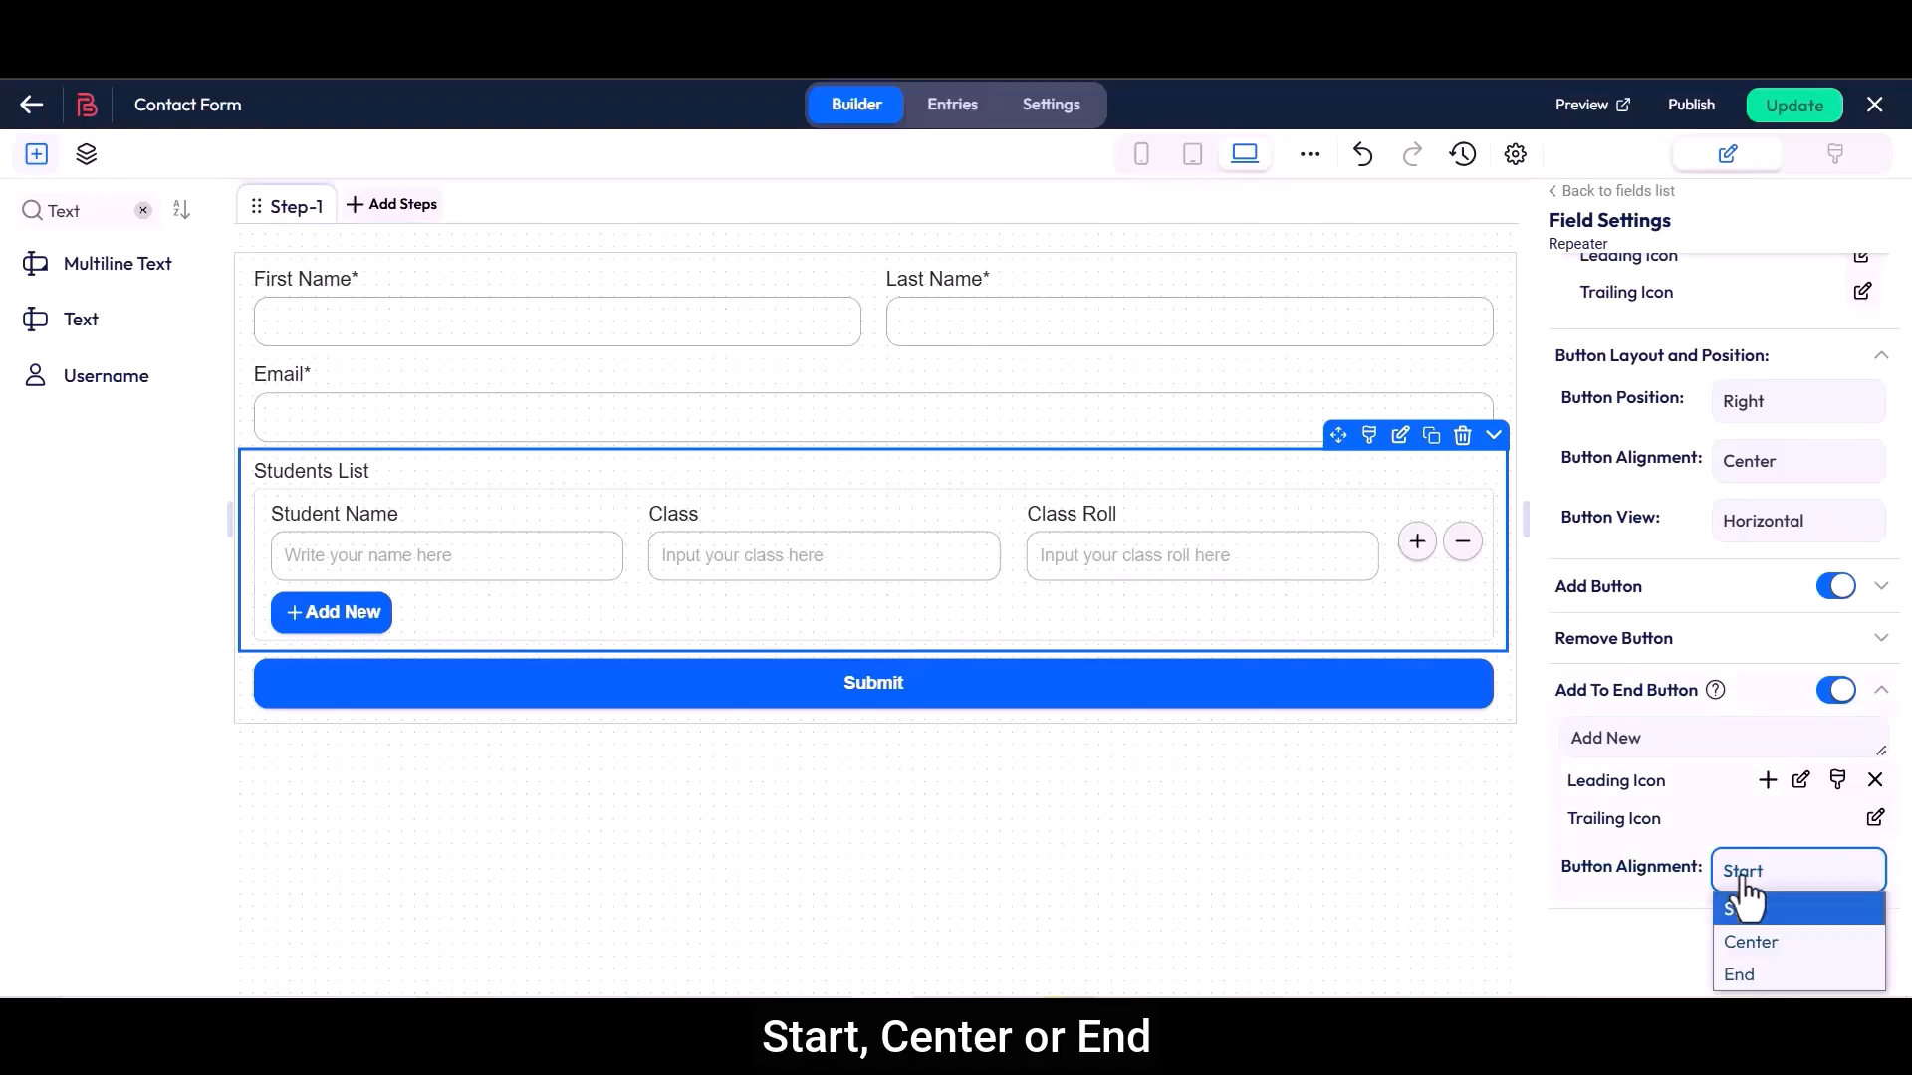
left_click(1746, 942)
left_click(1733, 884)
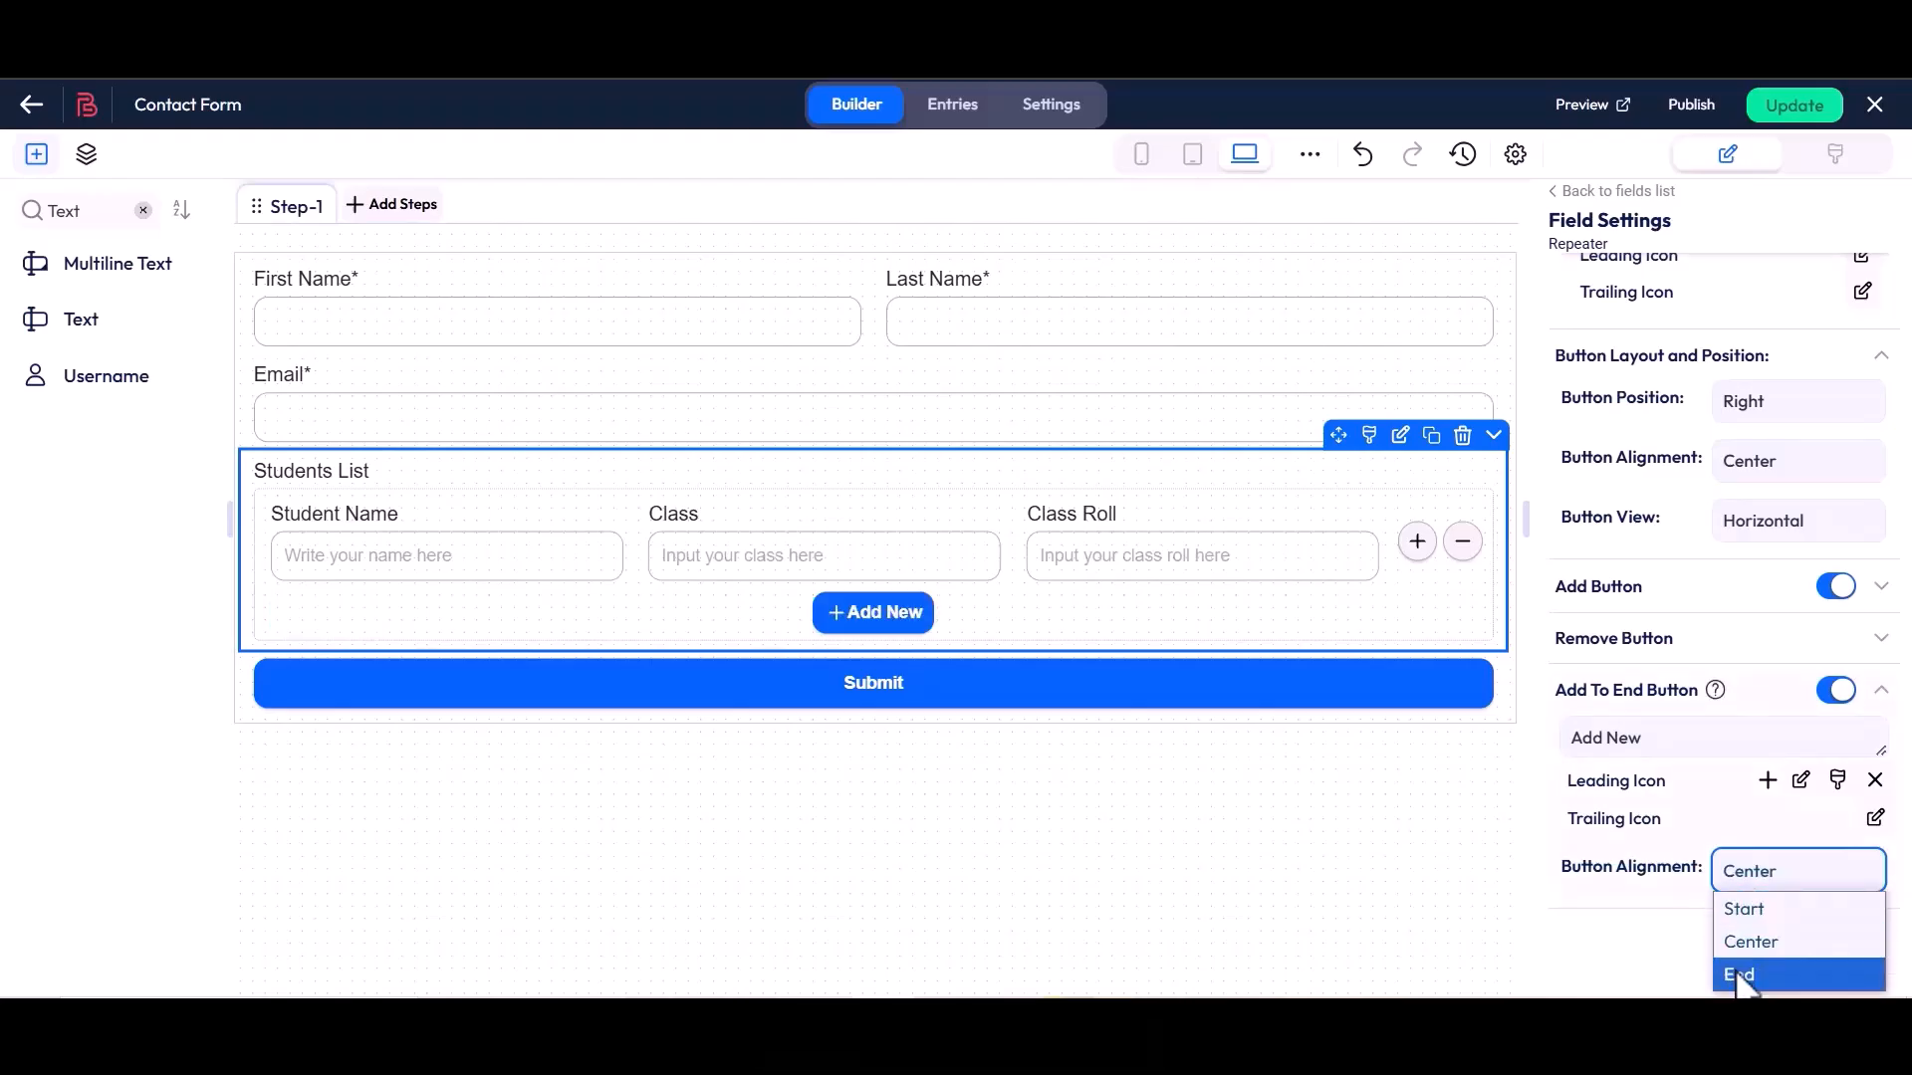
left_click(1737, 909)
left_click(1738, 908)
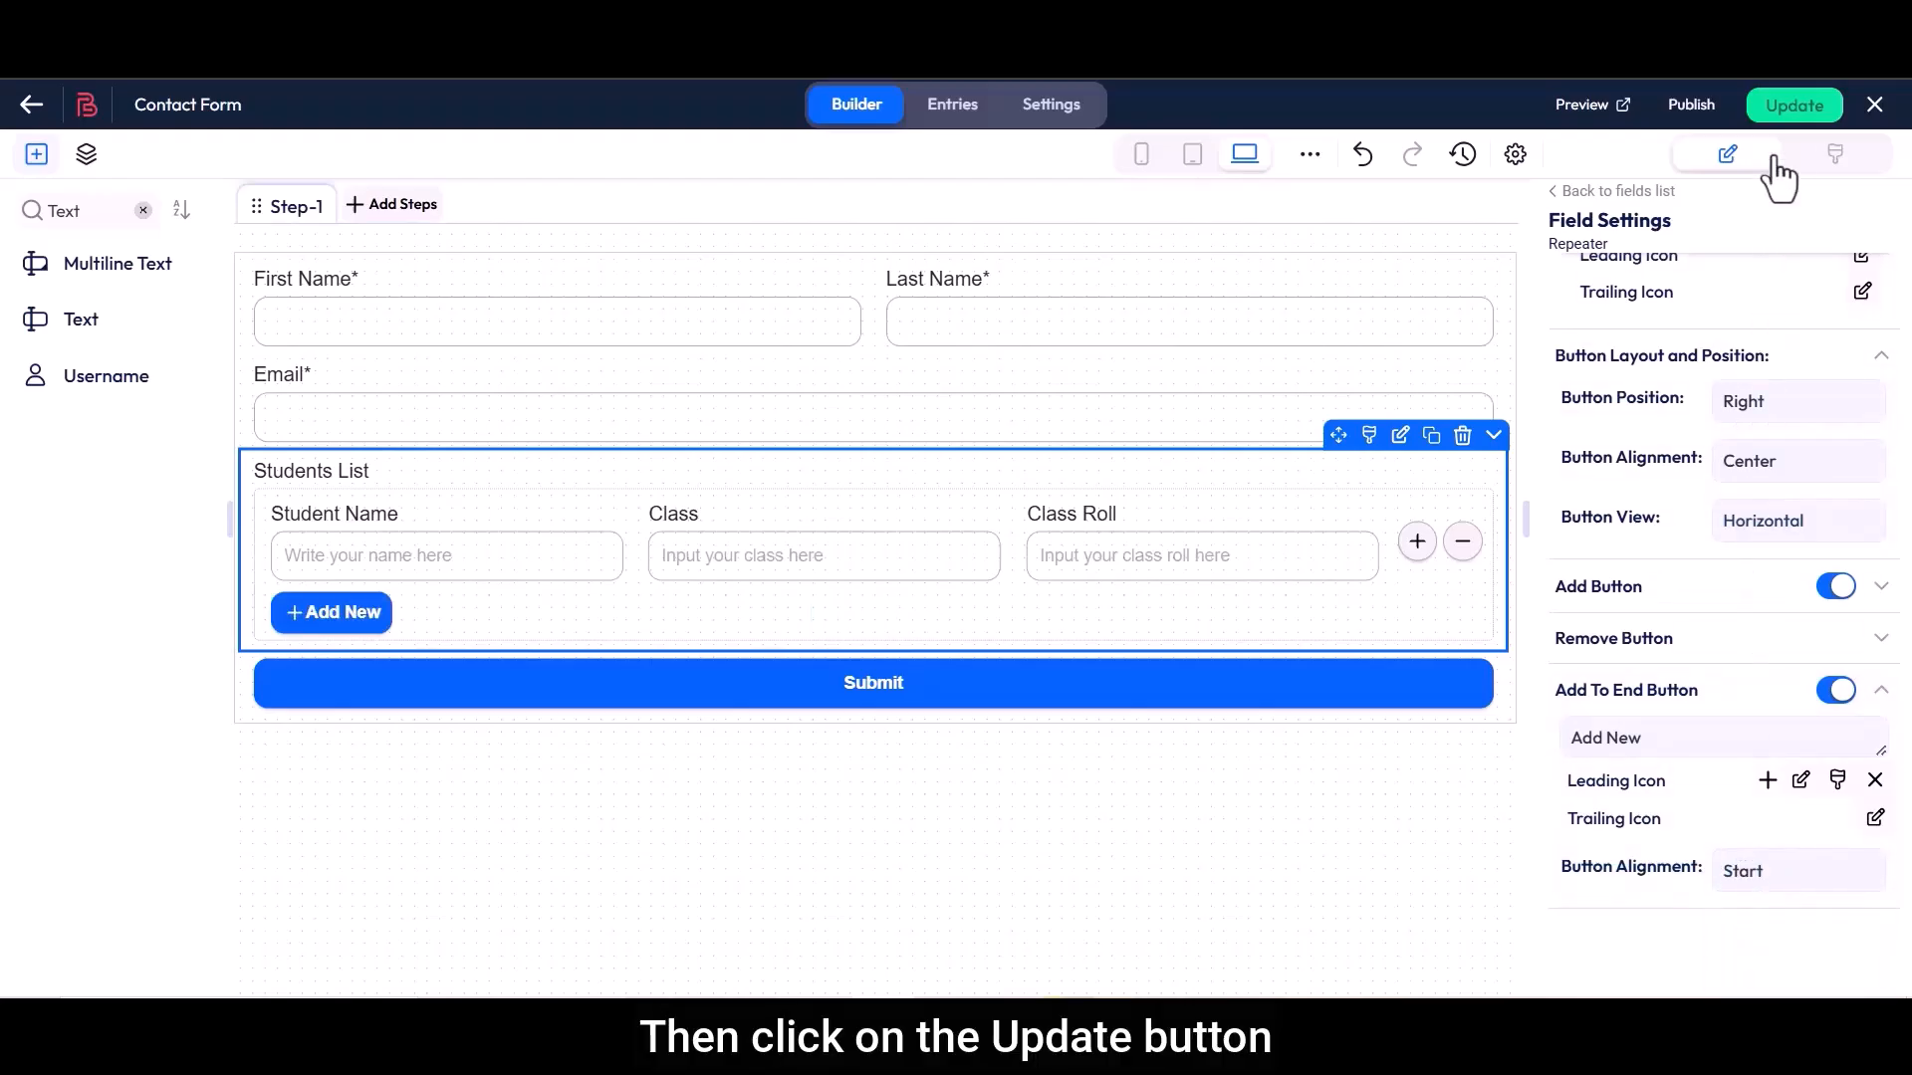
Update the Contact Form and open its preview to check the Students List repeater
left_click(1792, 107)
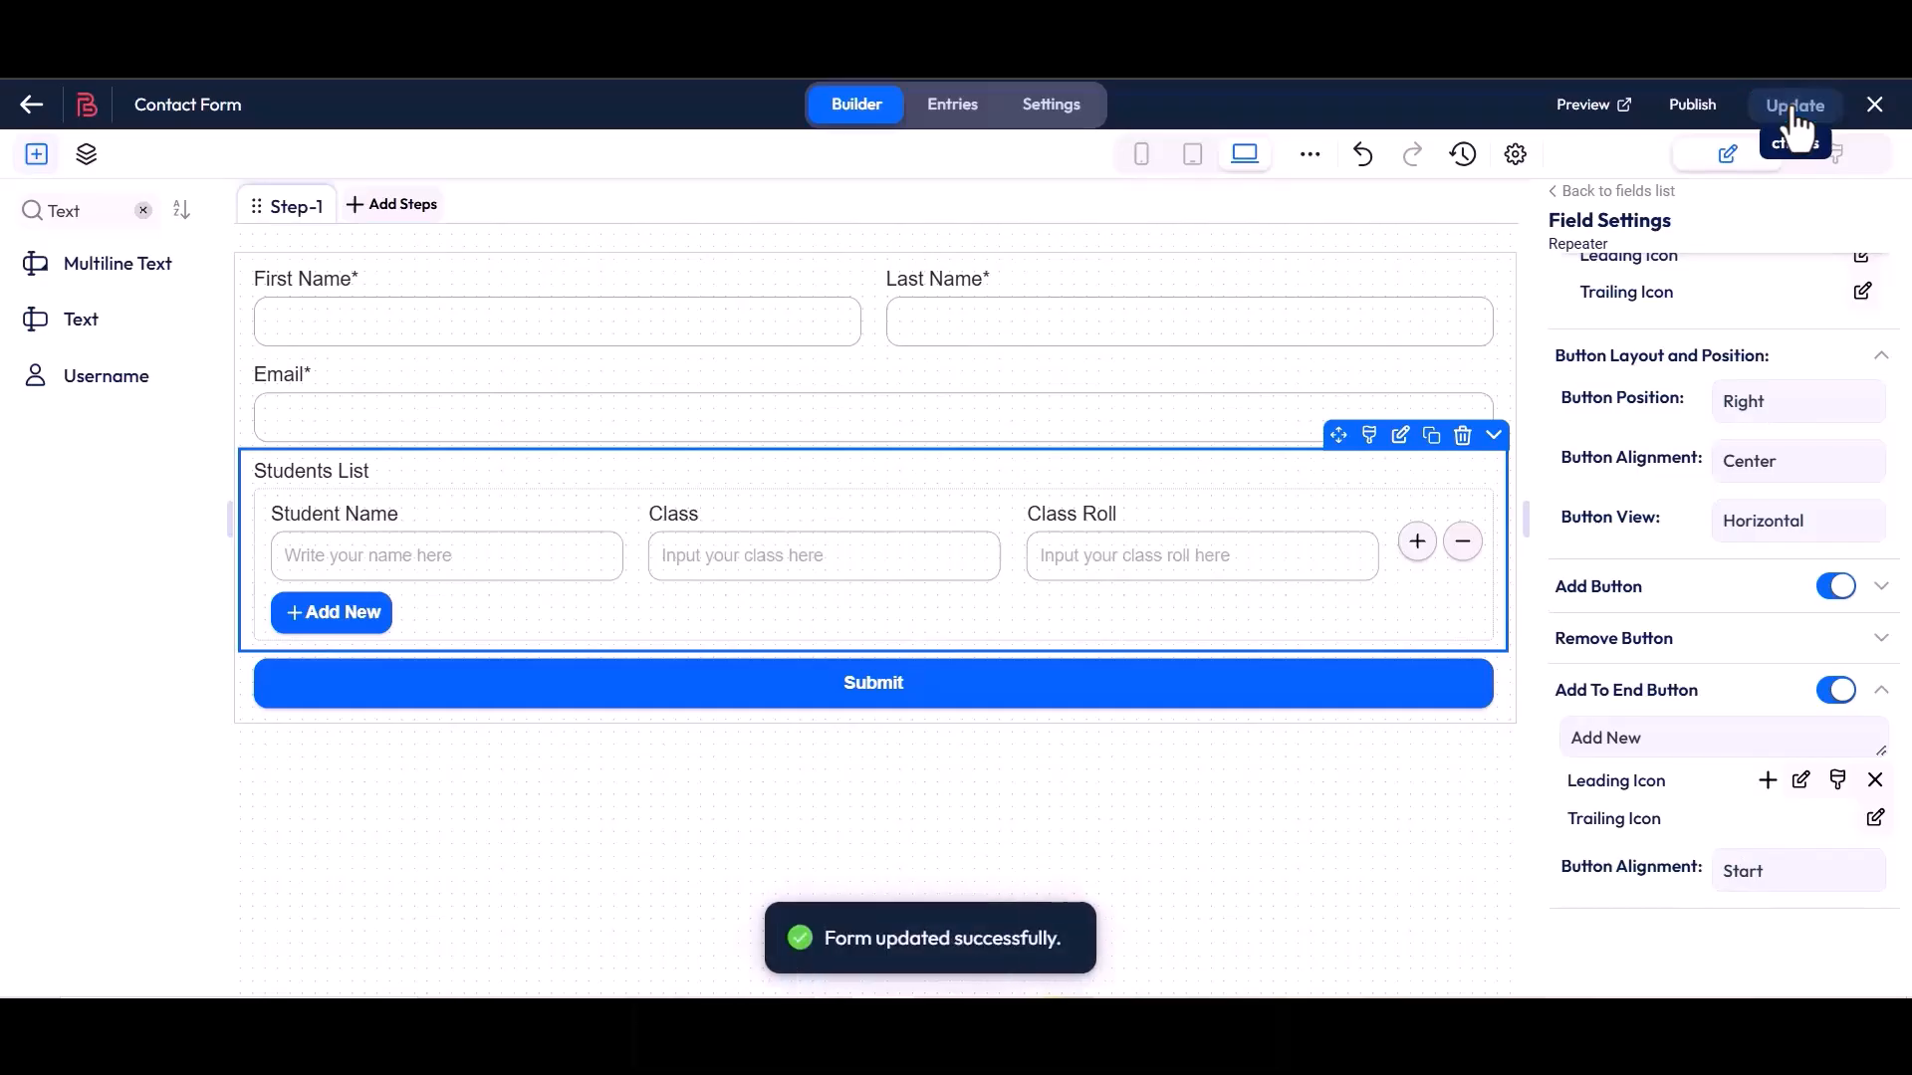
left_click(1584, 110)
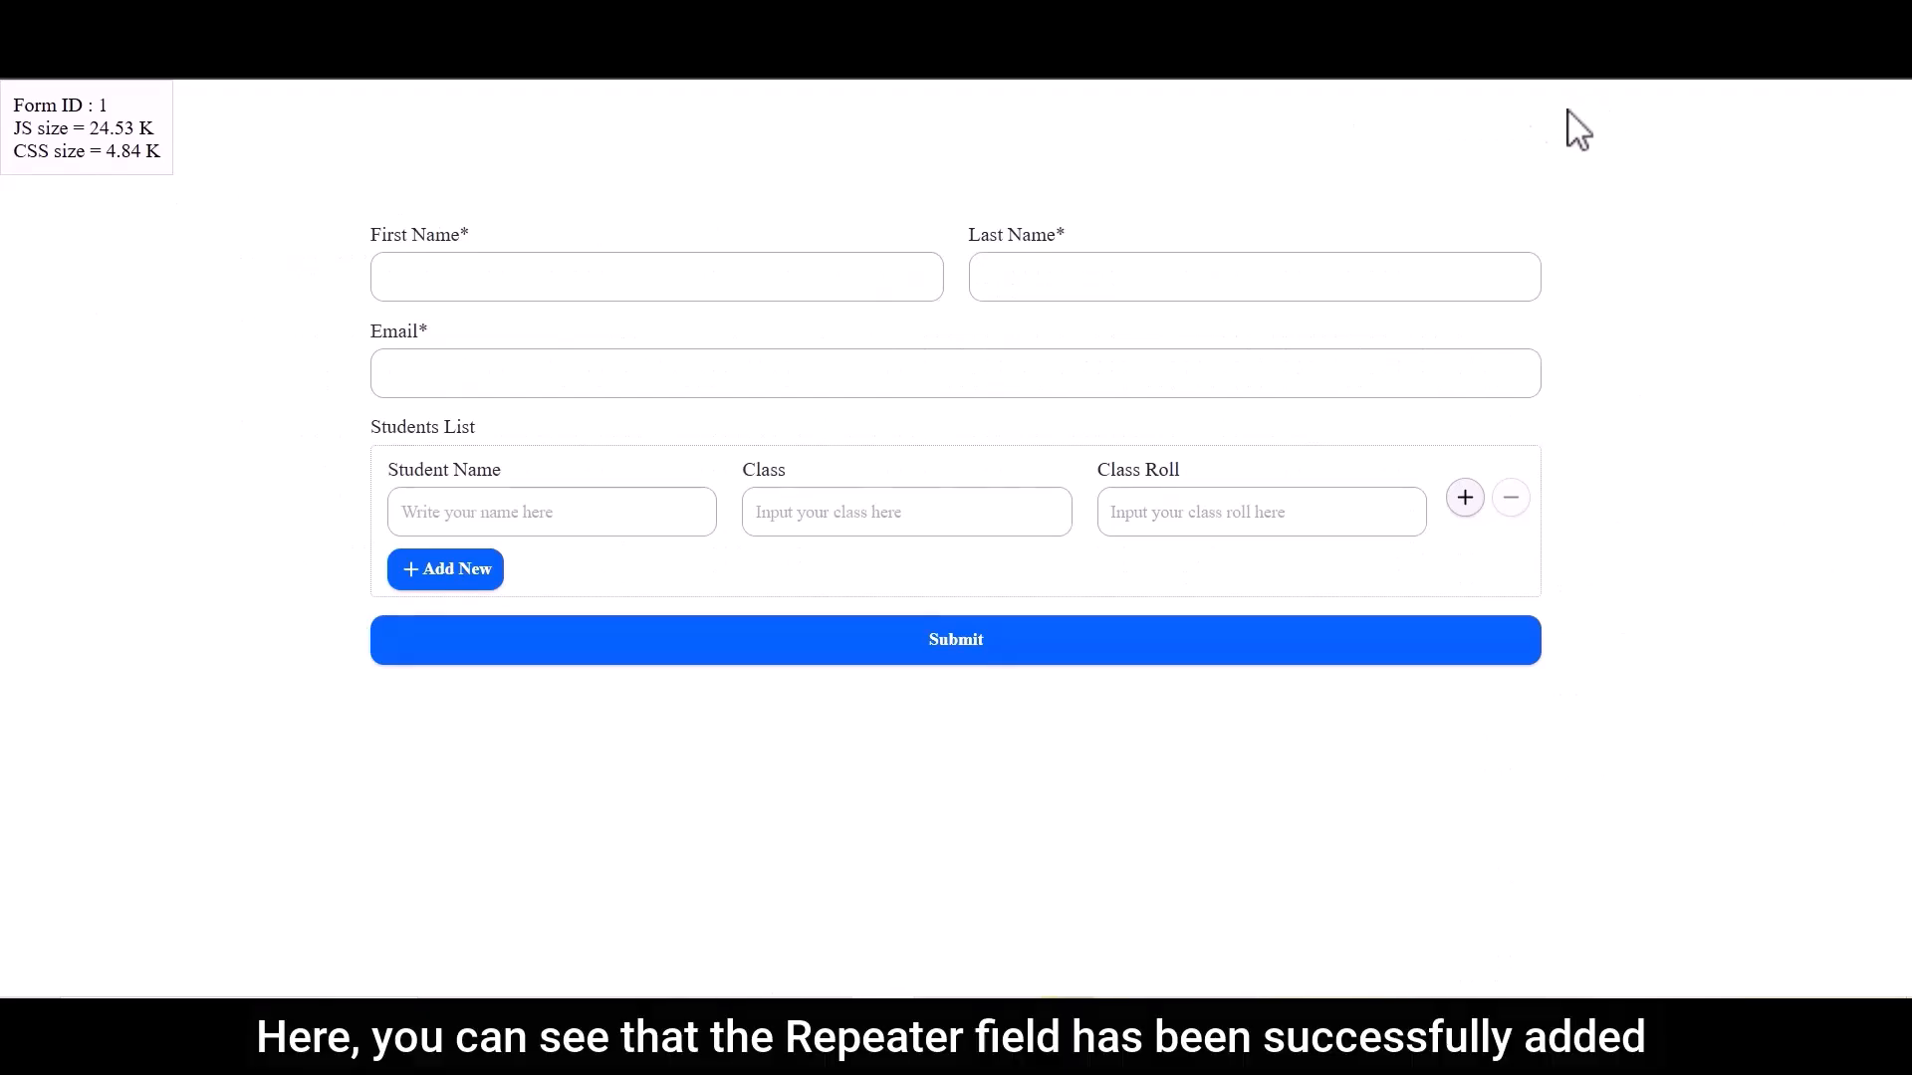
left_click_drag(375, 431, 478, 439)
left_click(479, 439)
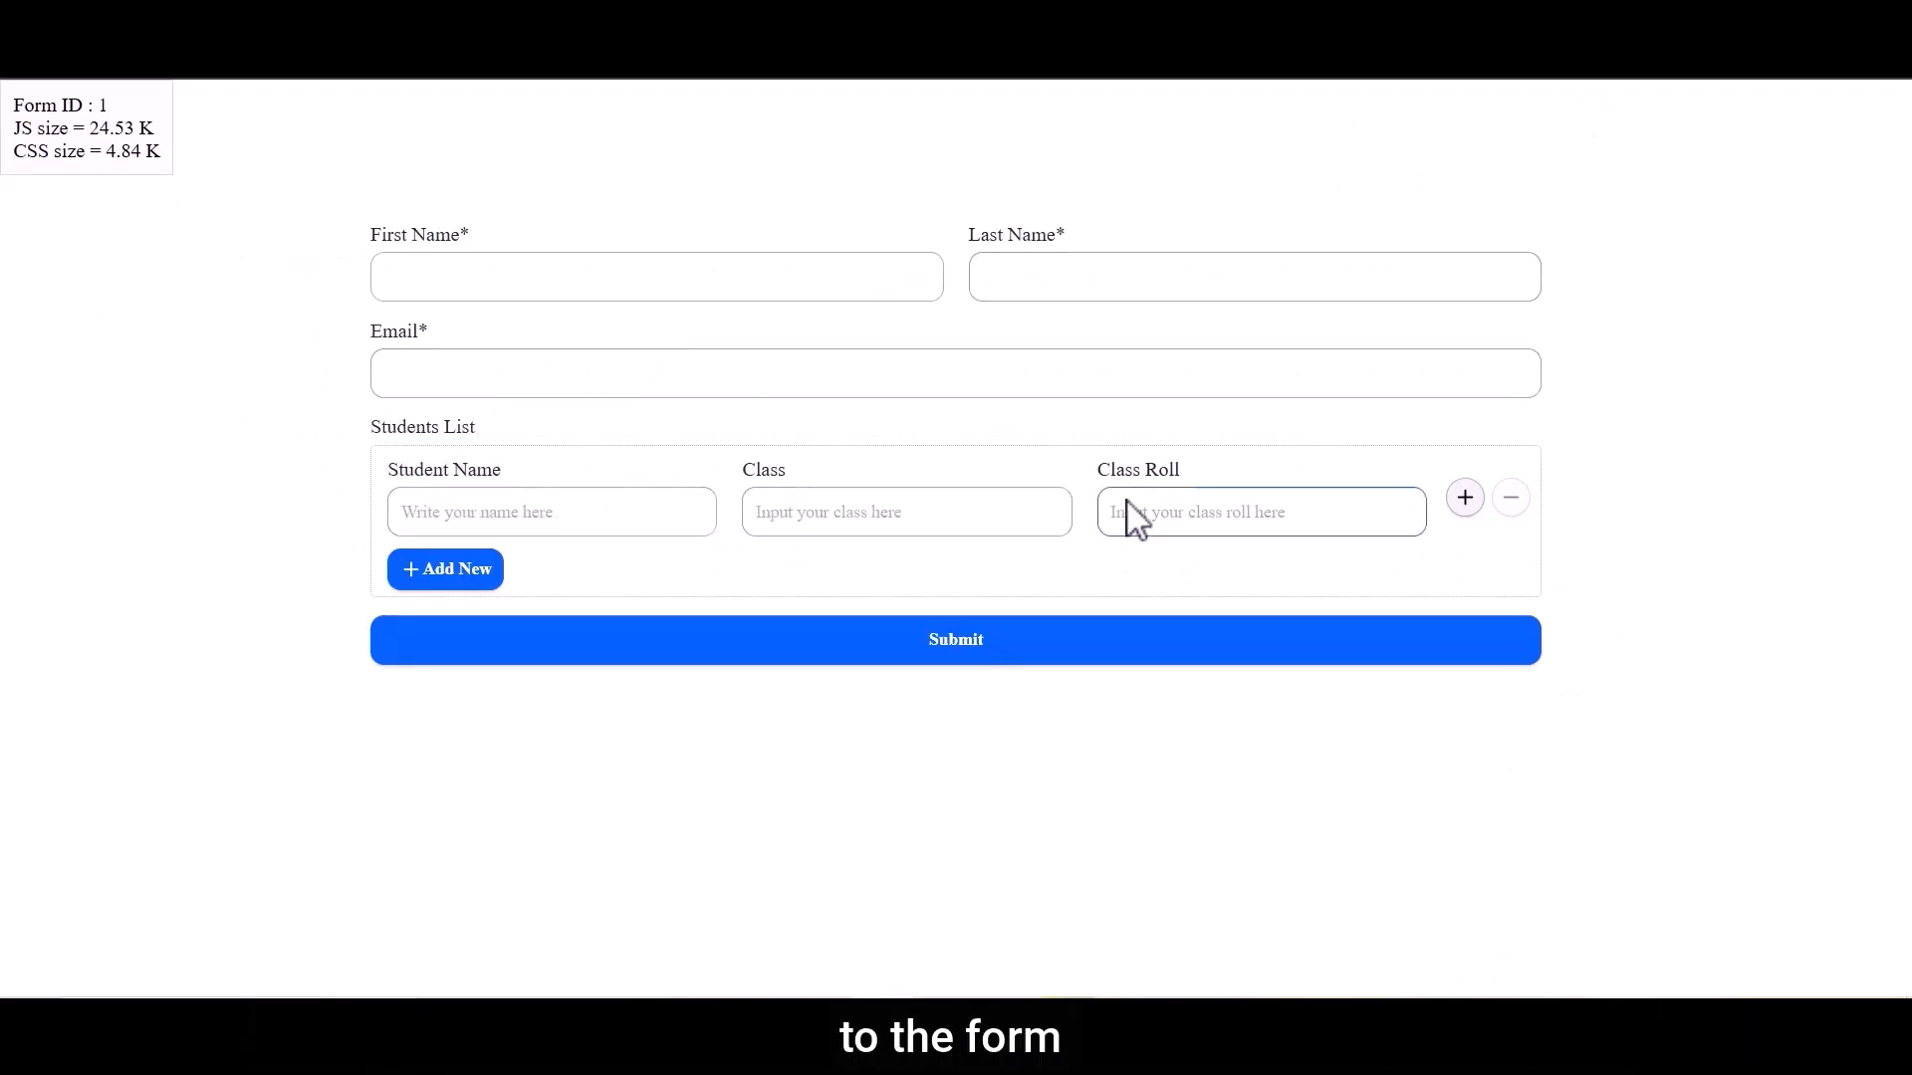
In the form preview, enter Bit as the first name, Apps as the last name, and fill in the contact's e-mail
left_click(853, 277)
type("Bit")
left_click(1037, 277)
type("Apps")
left_click(767, 377)
Try adding extra Students List rows from both the Add New and row-level add controls, and remove them down to one row
left_click(488, 575)
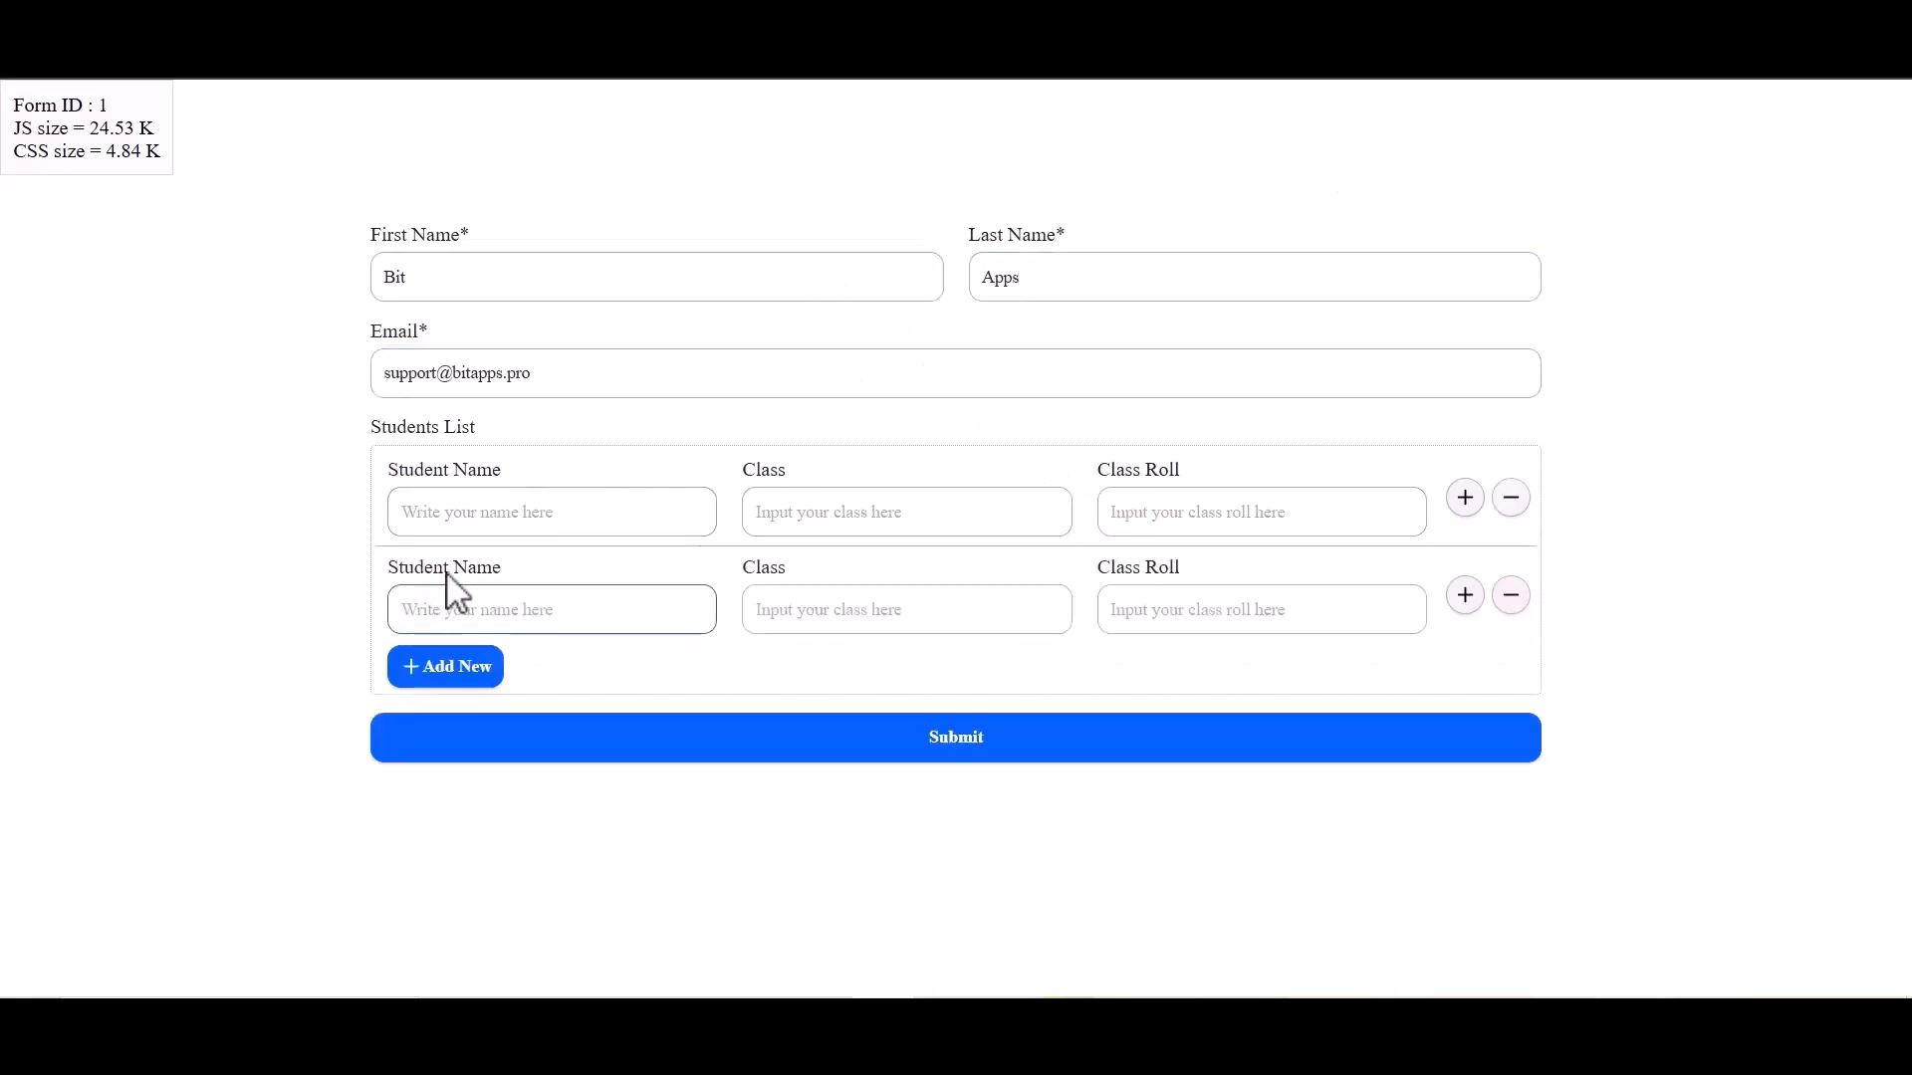
left_click(1511, 598)
left_click(1465, 503)
left_click(1464, 503)
left_click(1461, 503)
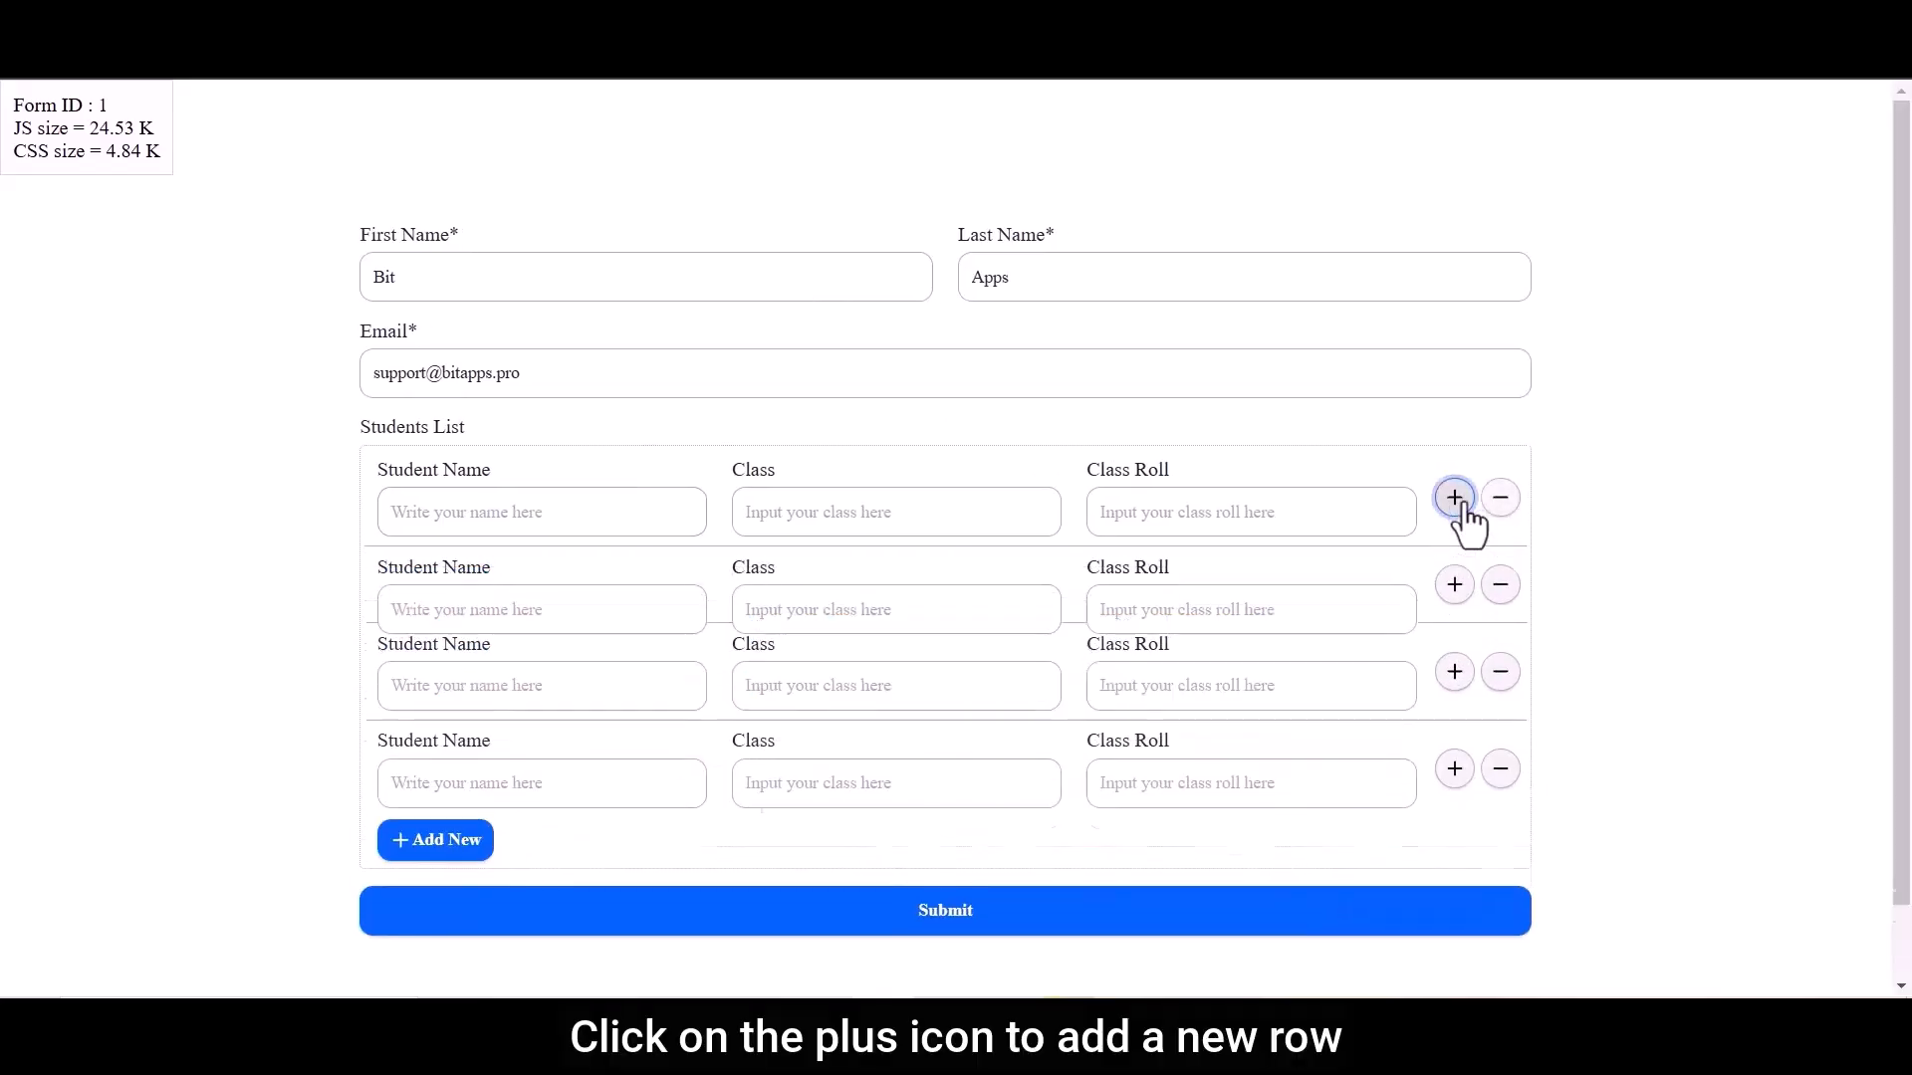
left_click(1461, 502)
left_click(1498, 506)
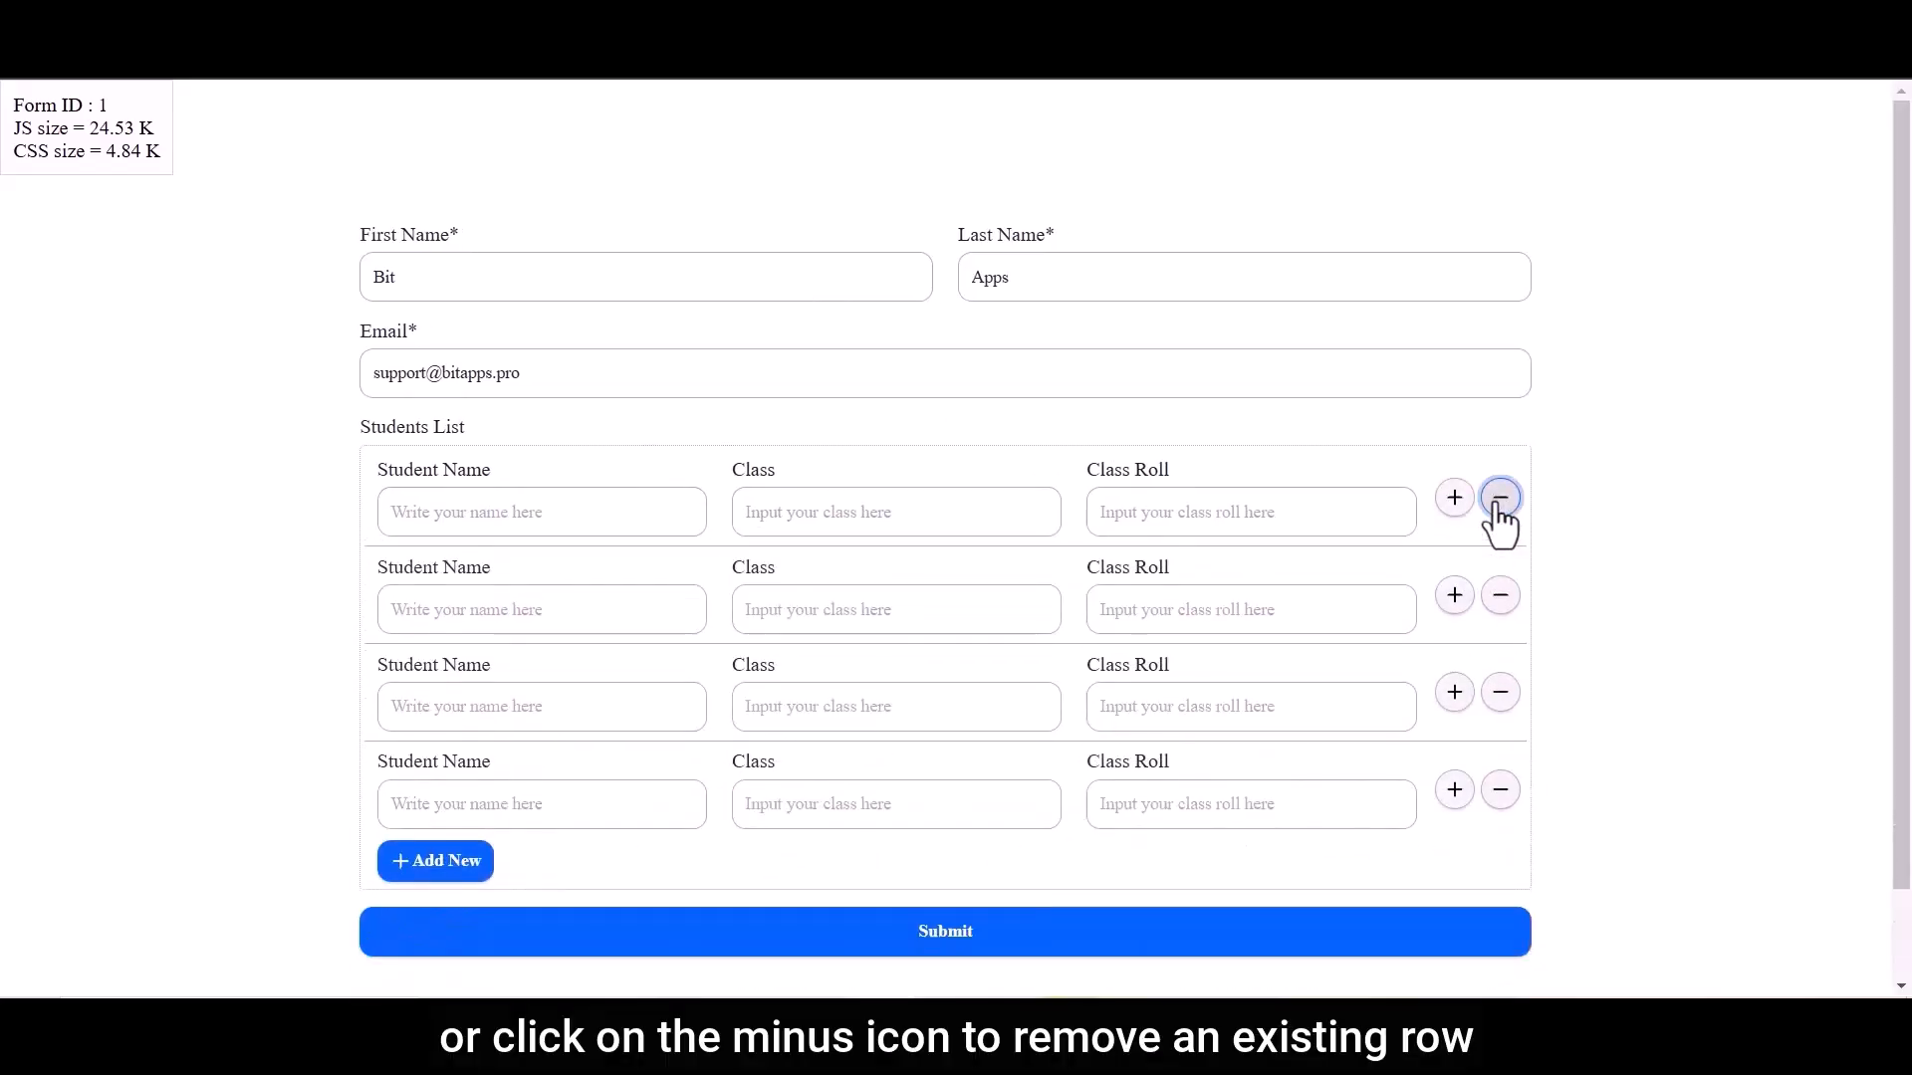
left_click(1498, 506)
left_click(1497, 505)
left_click(1497, 506)
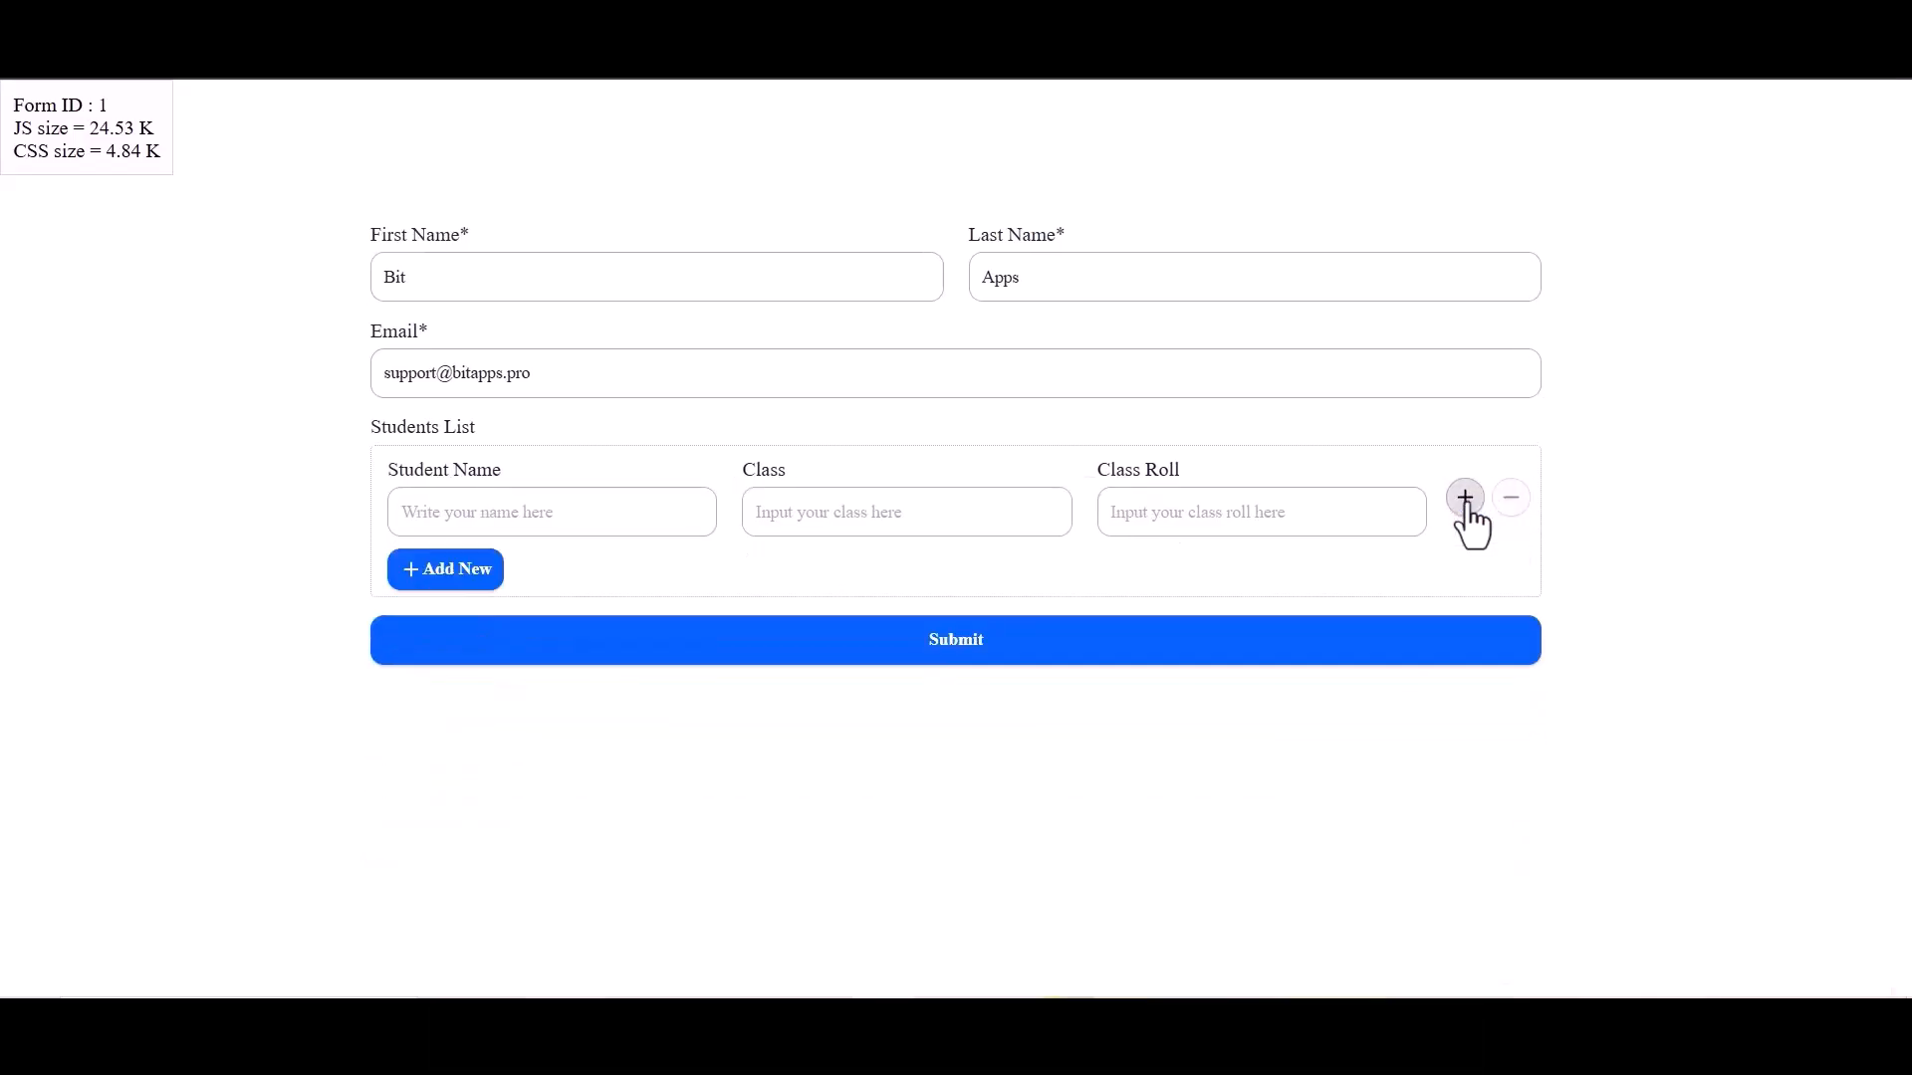
Fill in the student's name, class and class roll in the Students List row and submit the form
left_click(653, 515)
type("Naim")
left_click(826, 514)
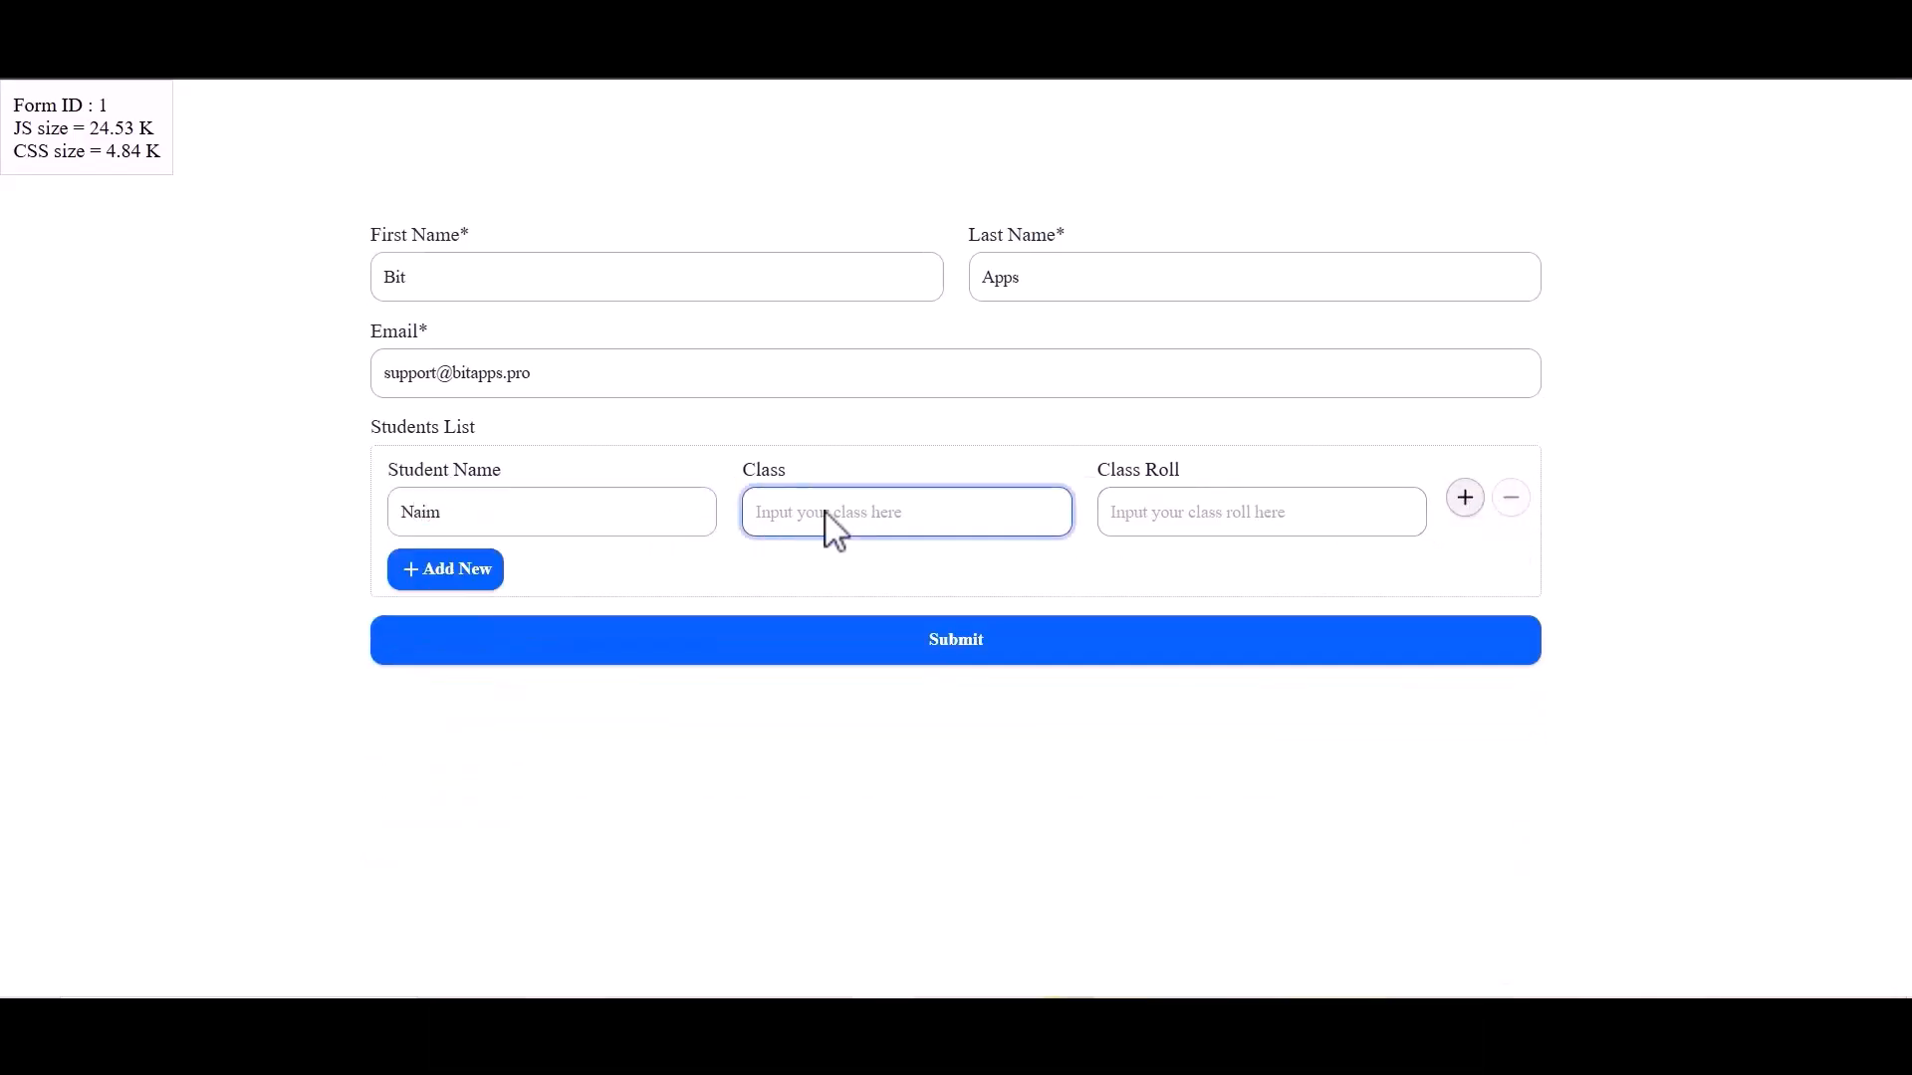
left_click(1228, 511)
left_click(943, 647)
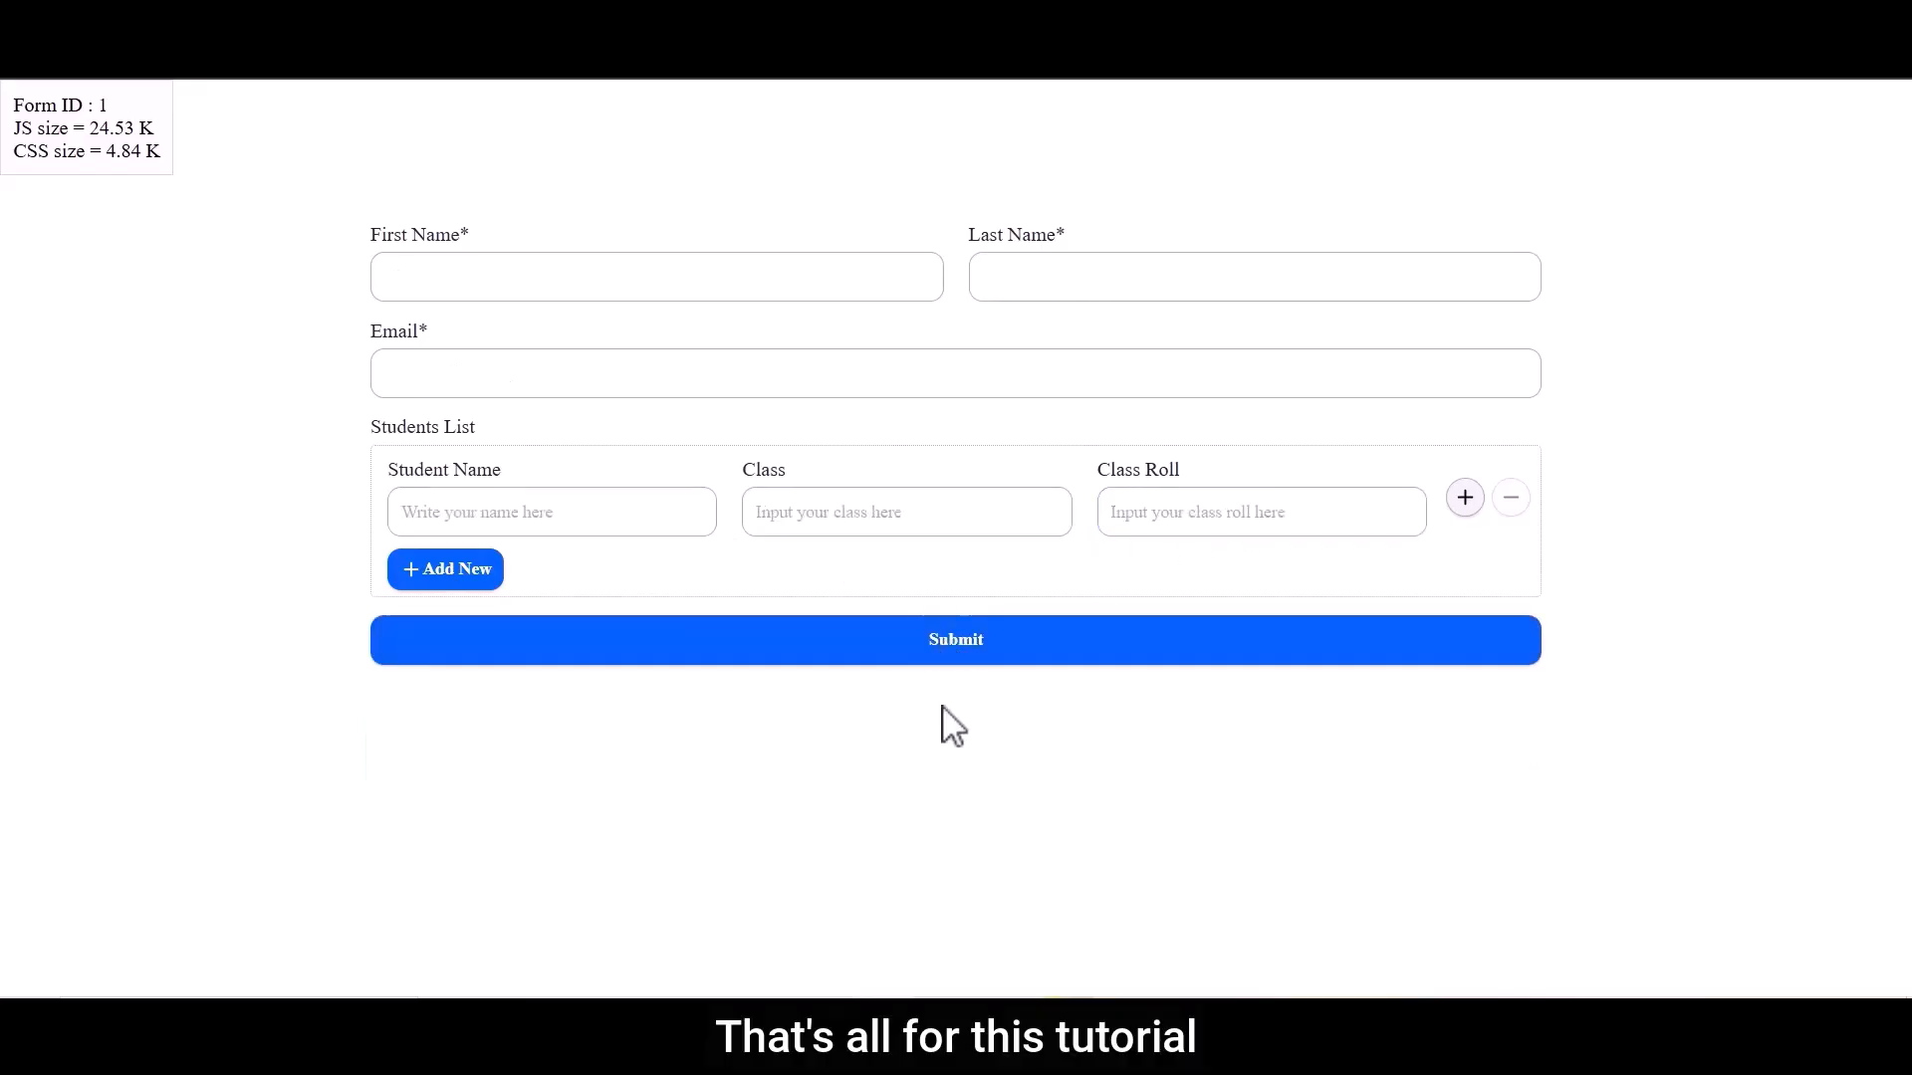